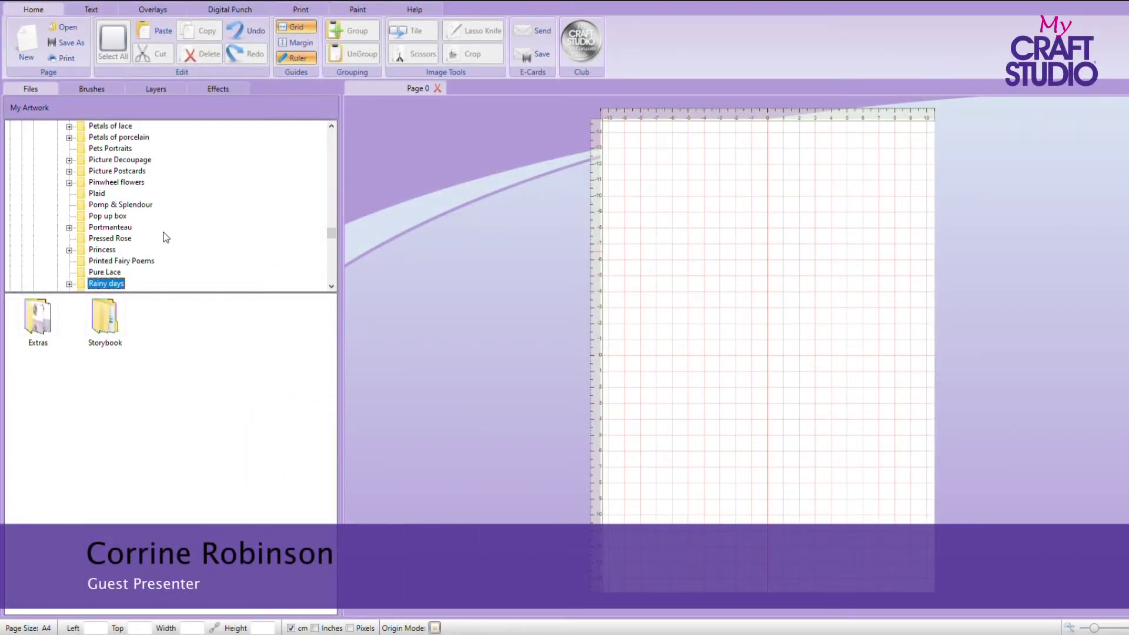
Show the Delicious Digis Everyday folder's thumbnails and scroll down to the girl images
scroll(165, 236, up, 4)
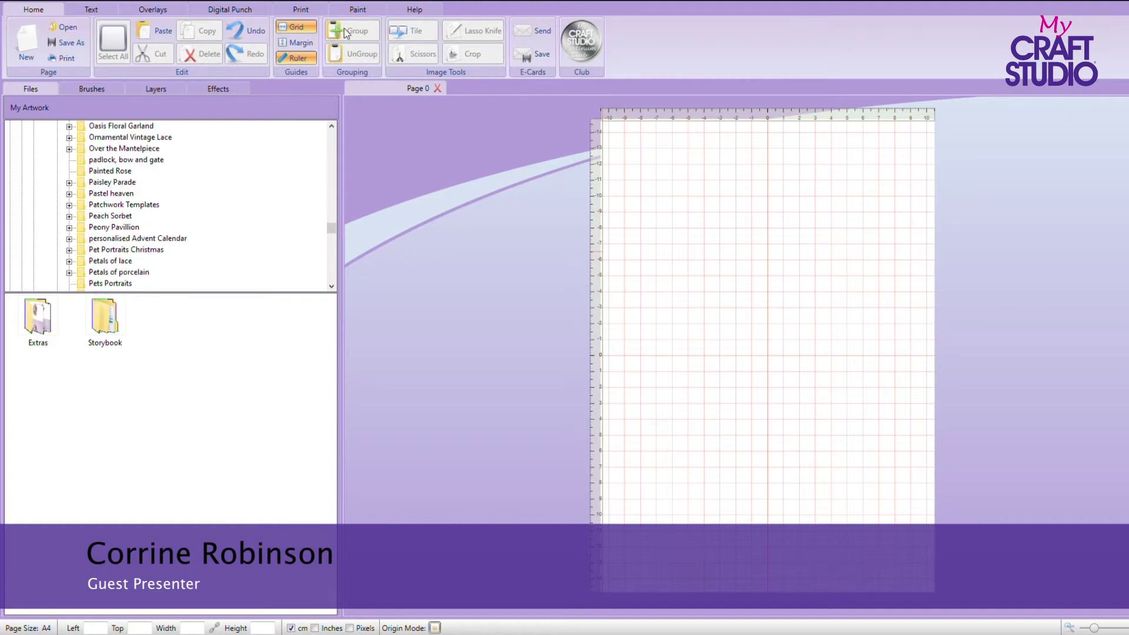
scroll(129, 227, up, 20)
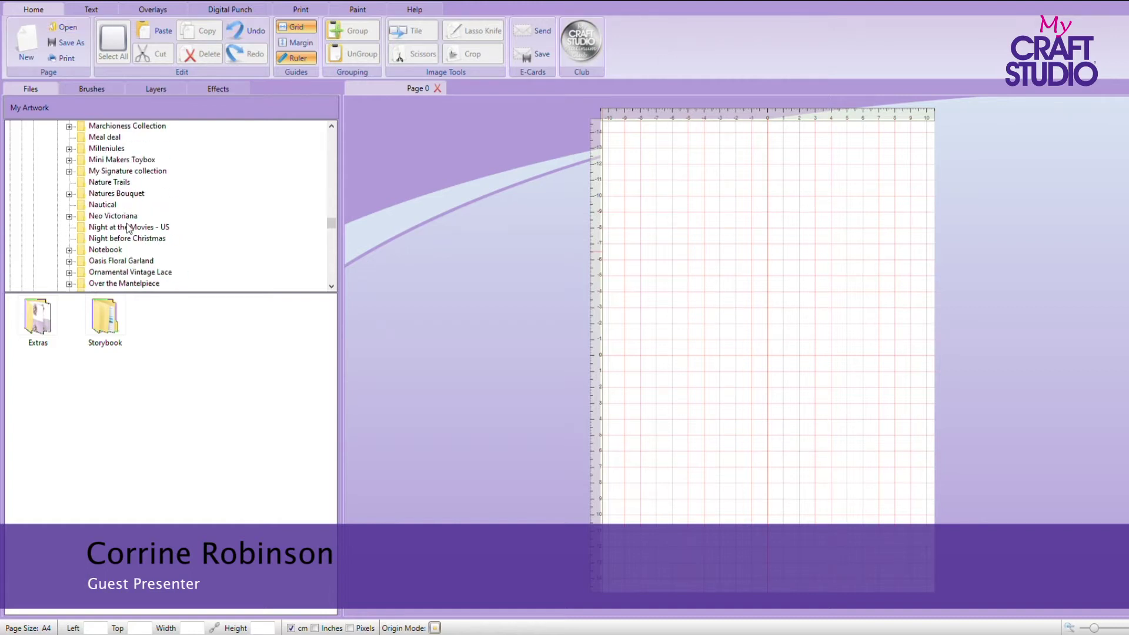
scroll(129, 228, up, 20)
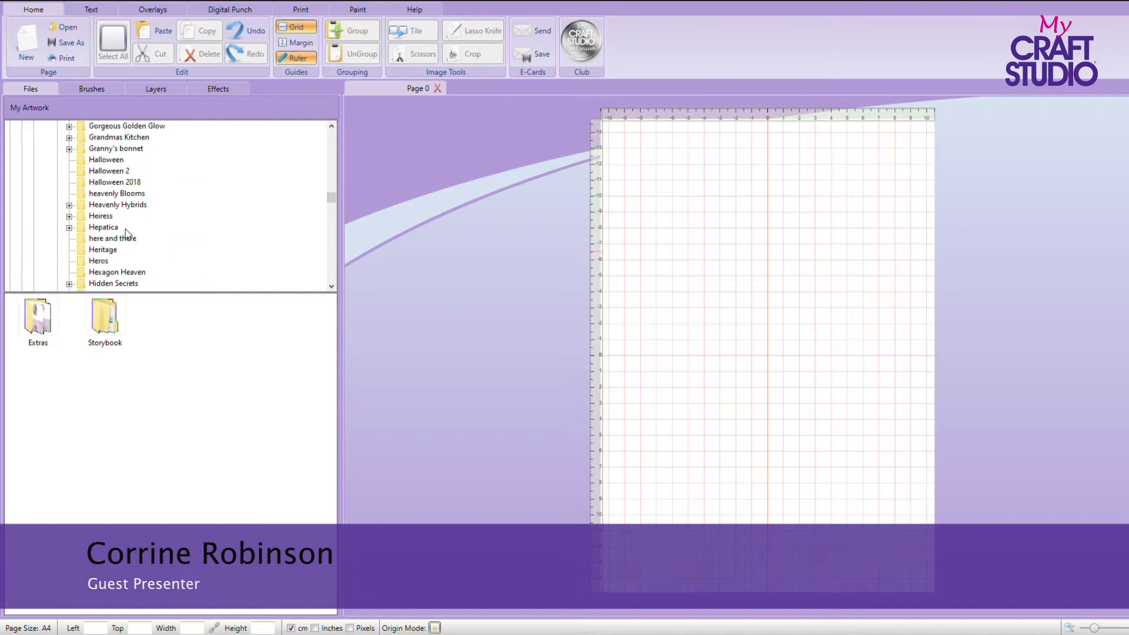
scroll(126, 232, up, 10)
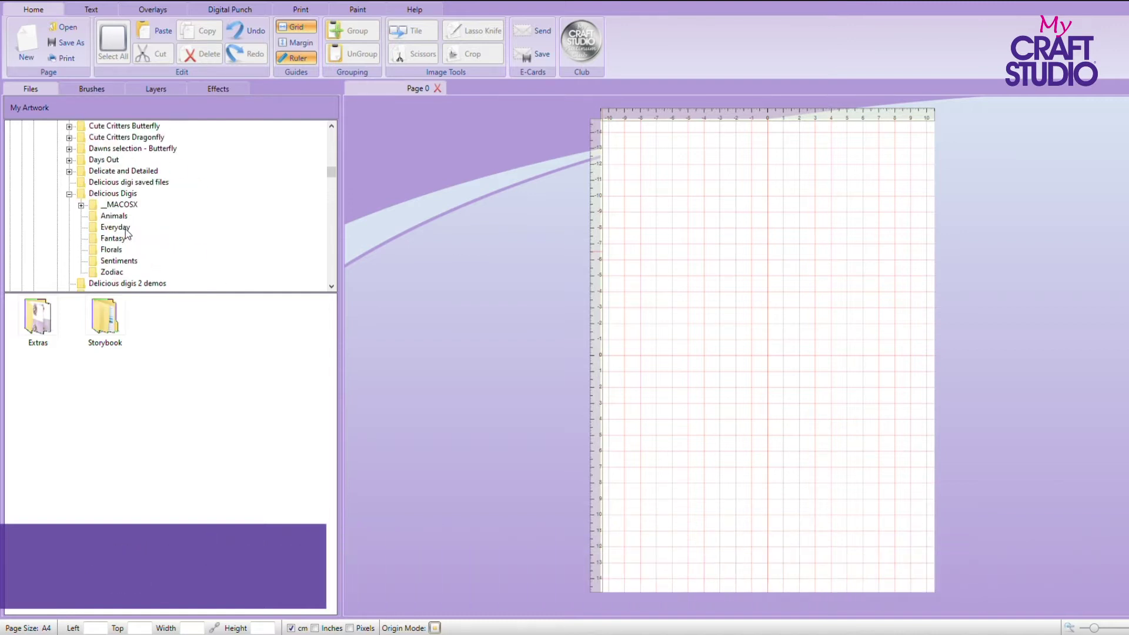
scroll(117, 246, down, 1)
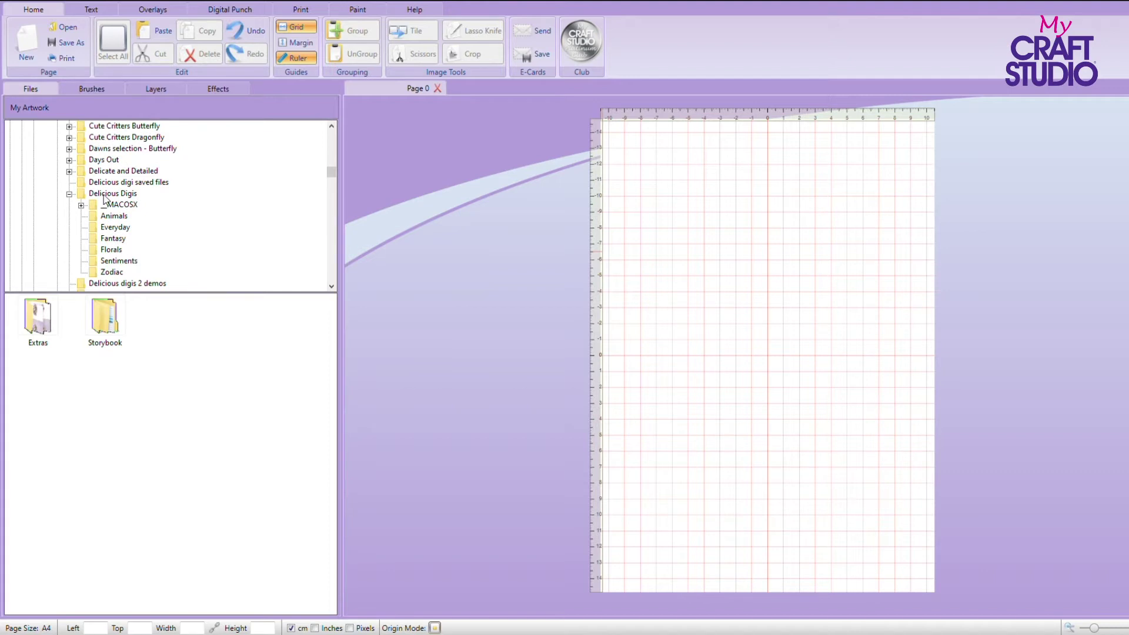
scroll(136, 203, down, 2)
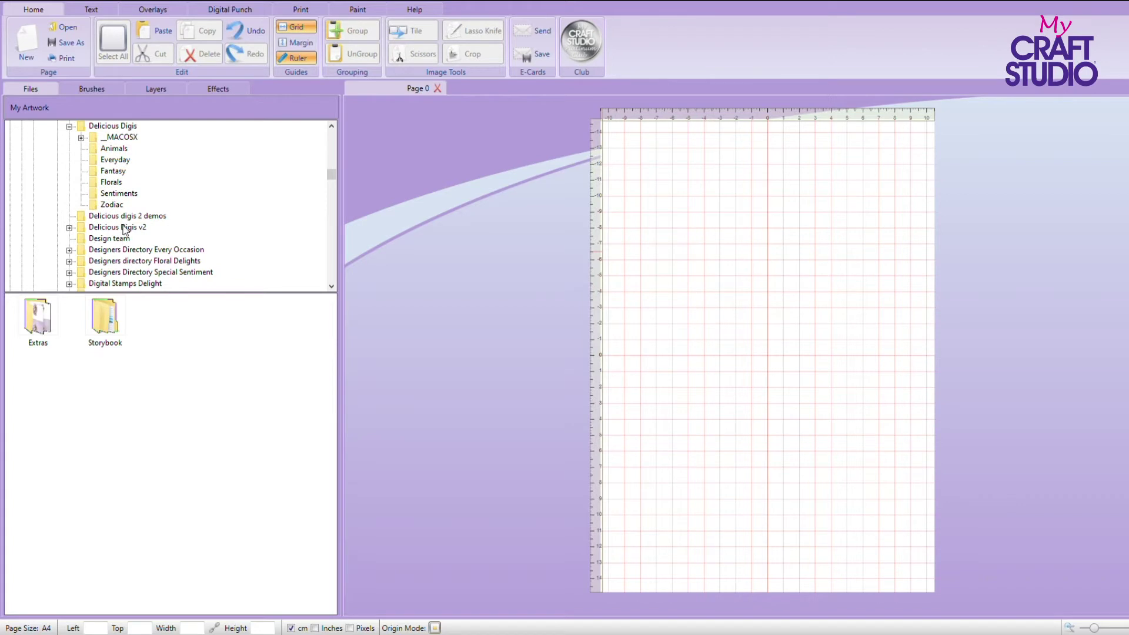
scroll(120, 205, up, 2)
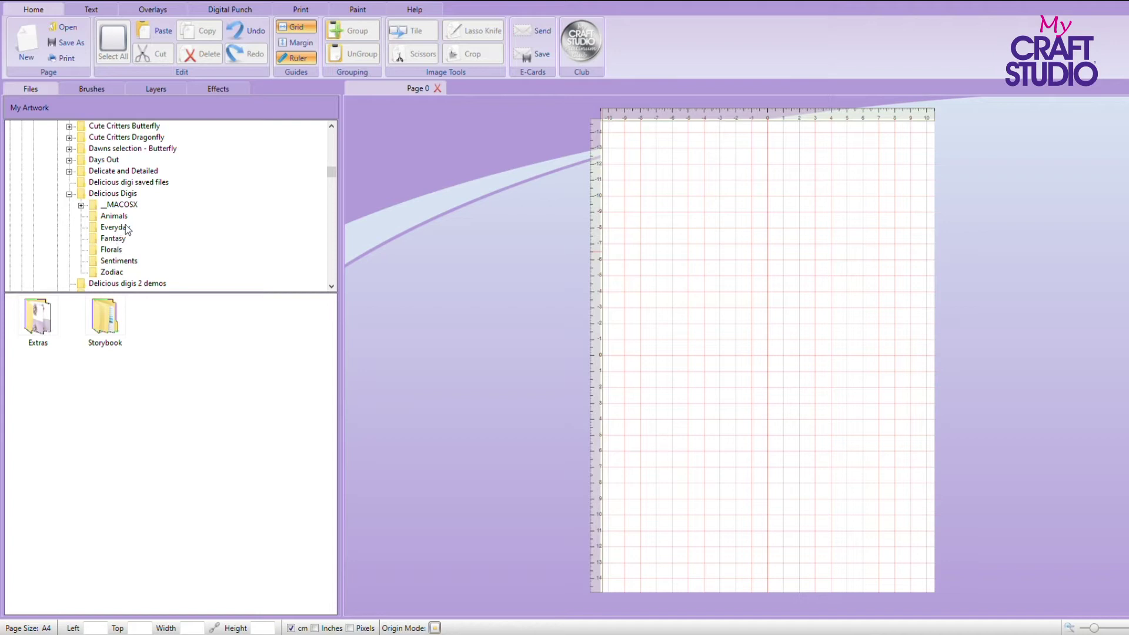
click(126, 228)
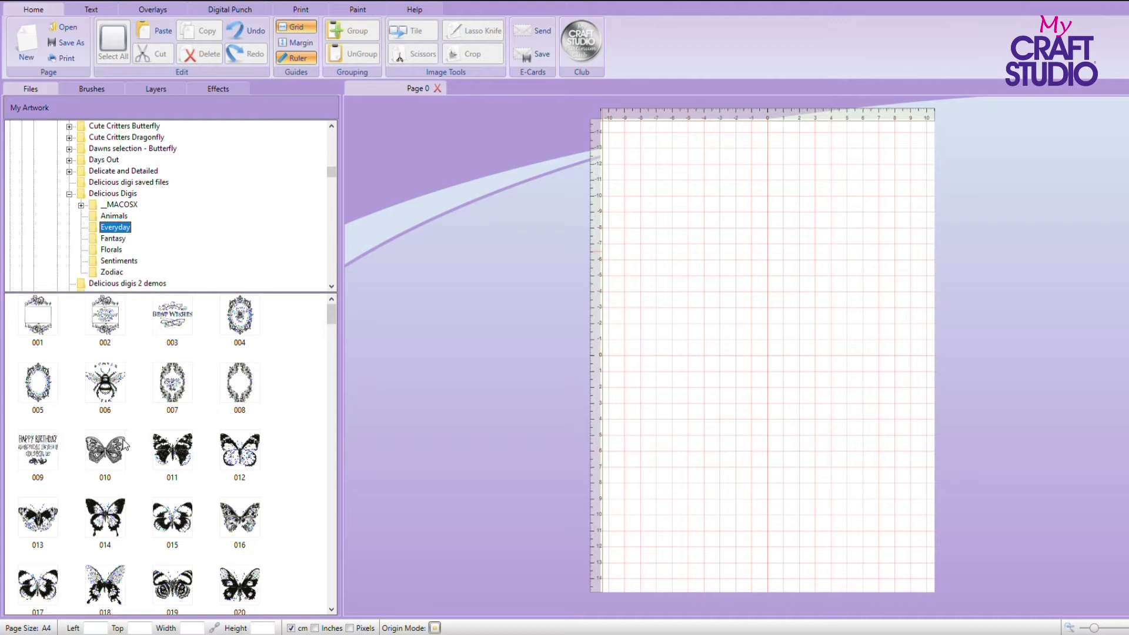
scroll(126, 445, down, 9)
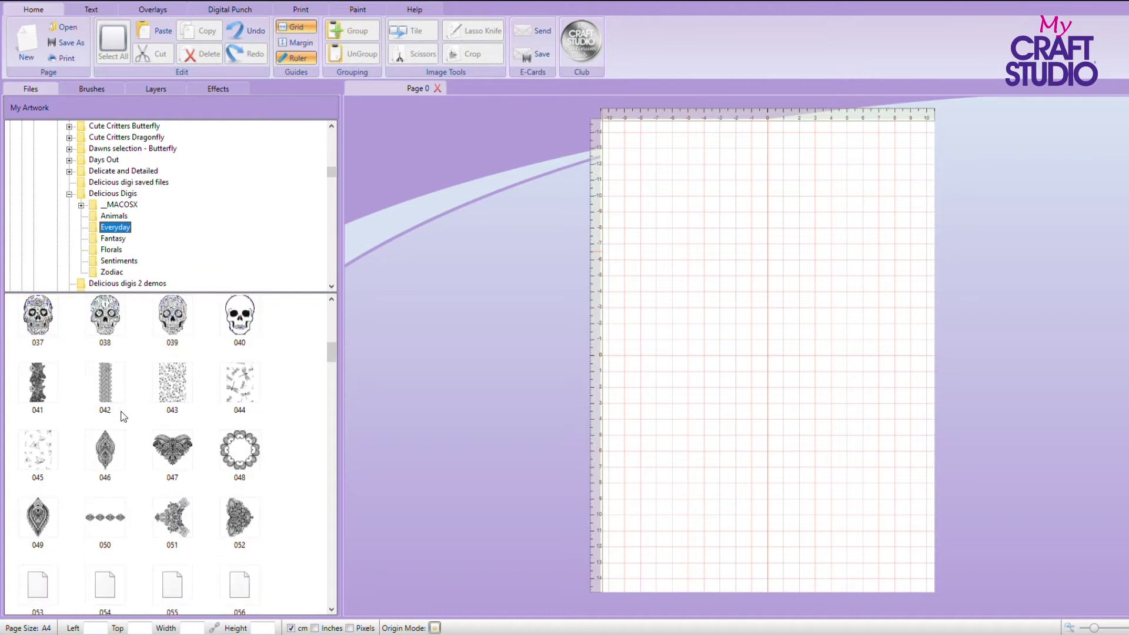
scroll(123, 416, down, 9)
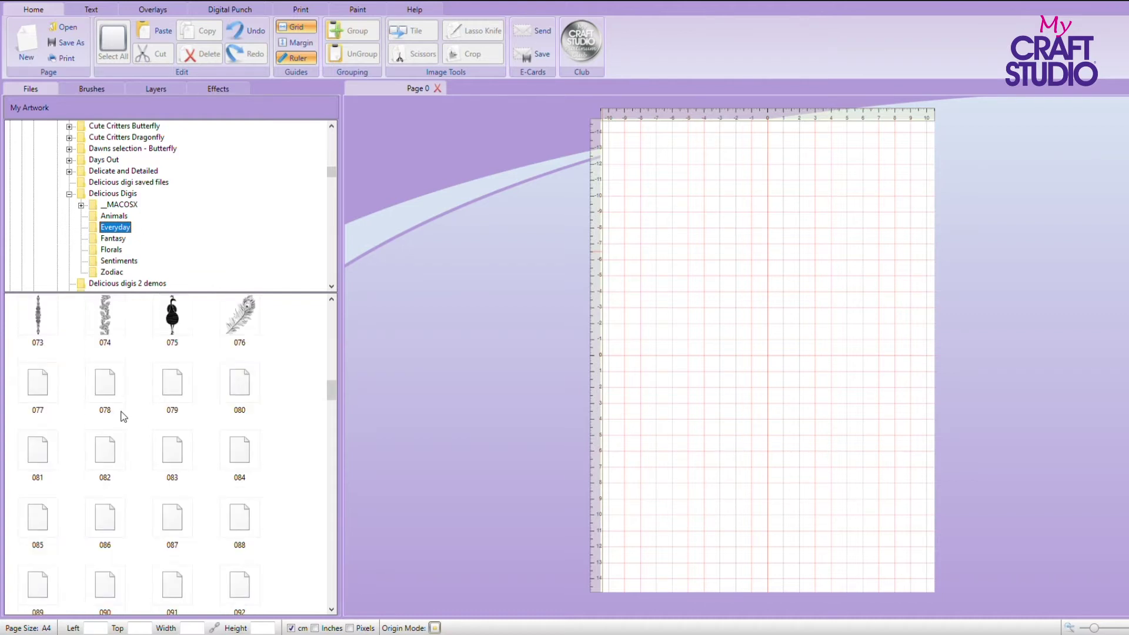
scroll(123, 416, down, 5)
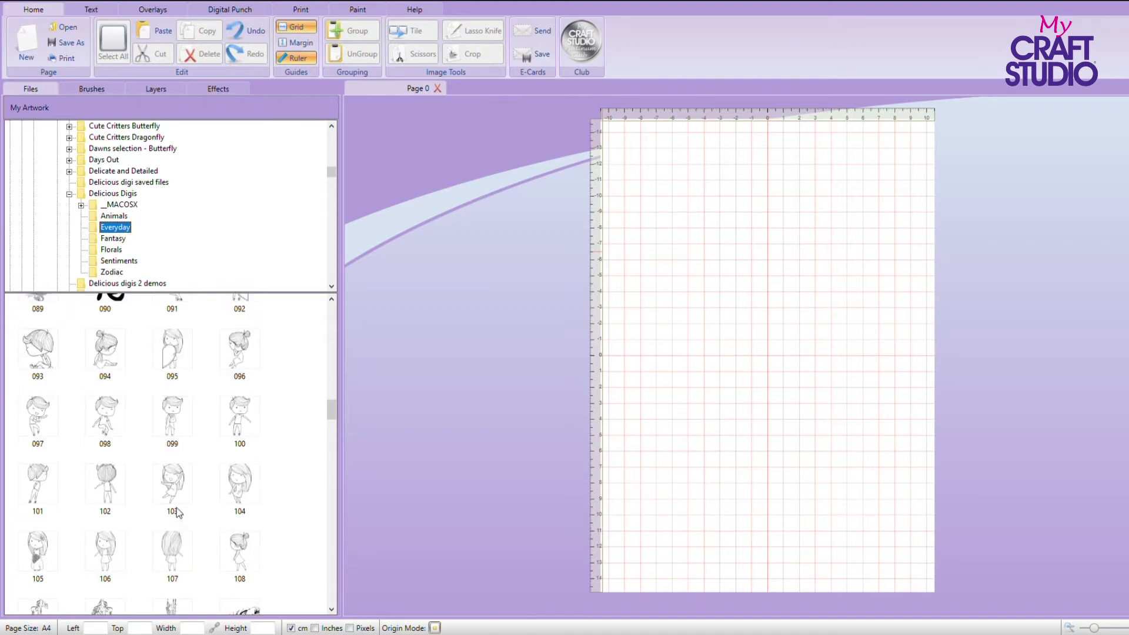
Place dancing-girl stamp 103 on the page and shrink it to 3.82 × 6.76 cm
drag(169, 484, 333, 397)
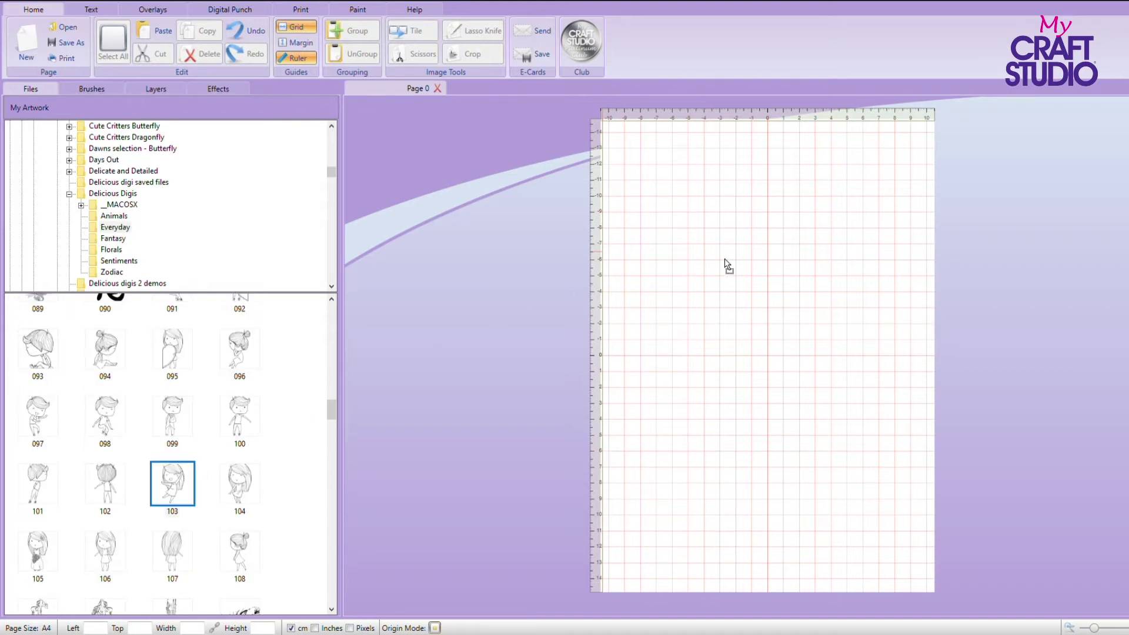
drag(727, 264, 740, 263)
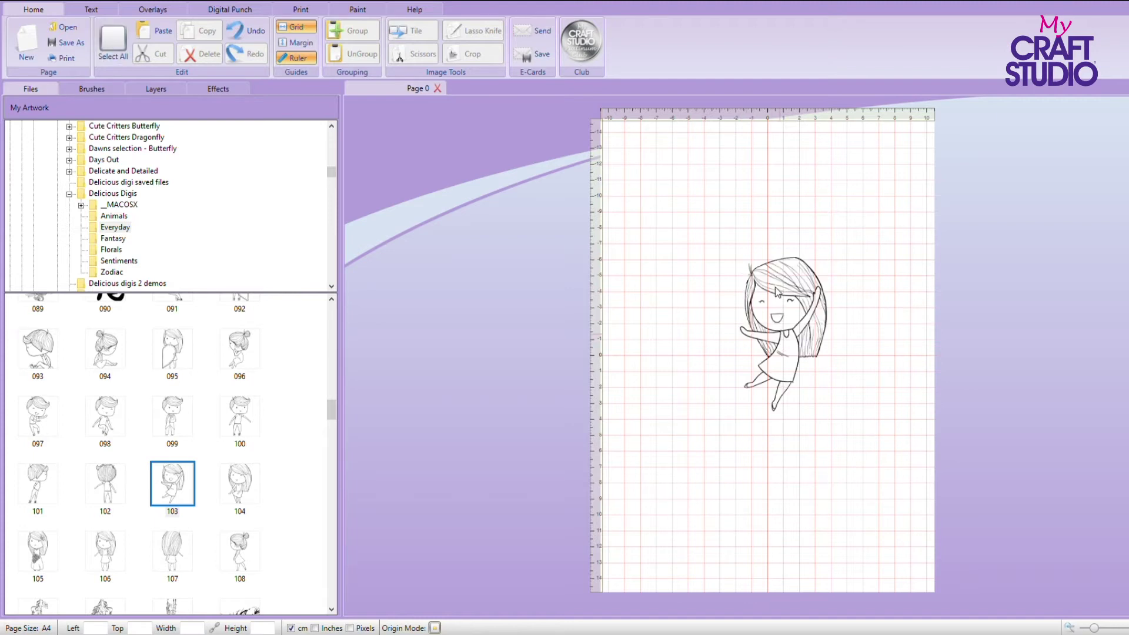
drag(775, 340, 763, 316)
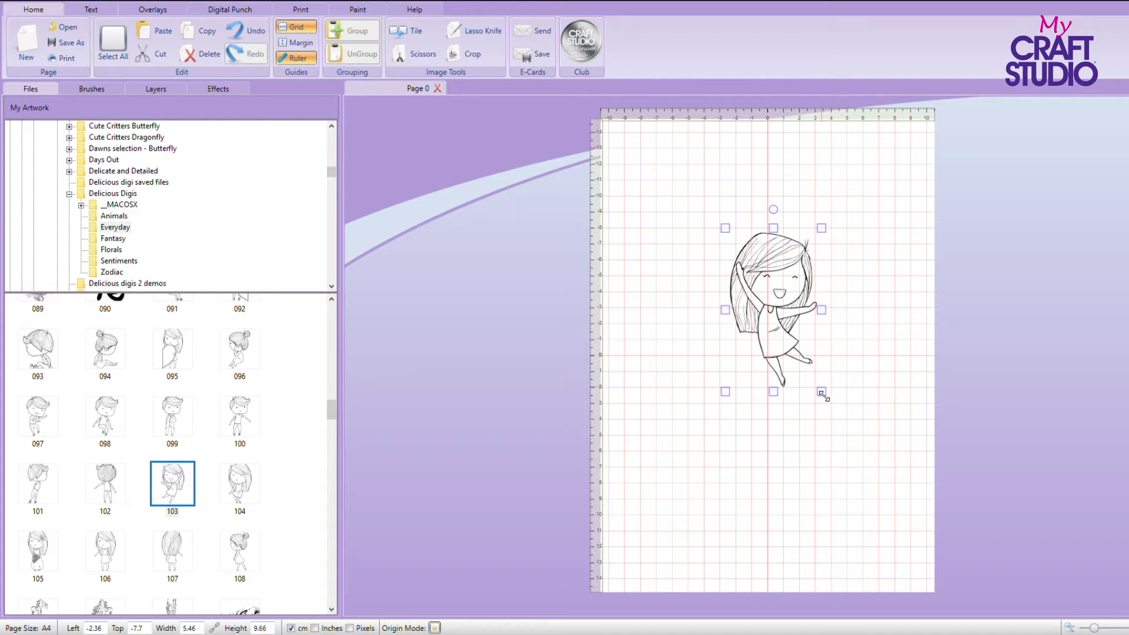
drag(824, 395, 795, 346)
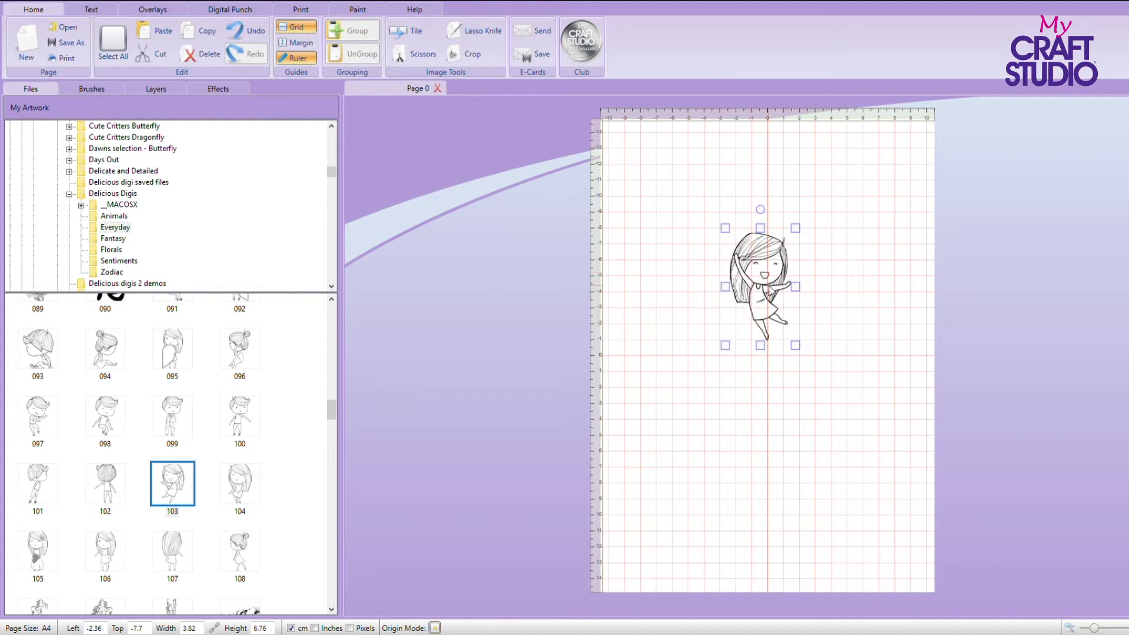
Duplicate the girl, mirror the copy horizontally, and set the two girls on opposite halves
drag(766, 288, 850, 279)
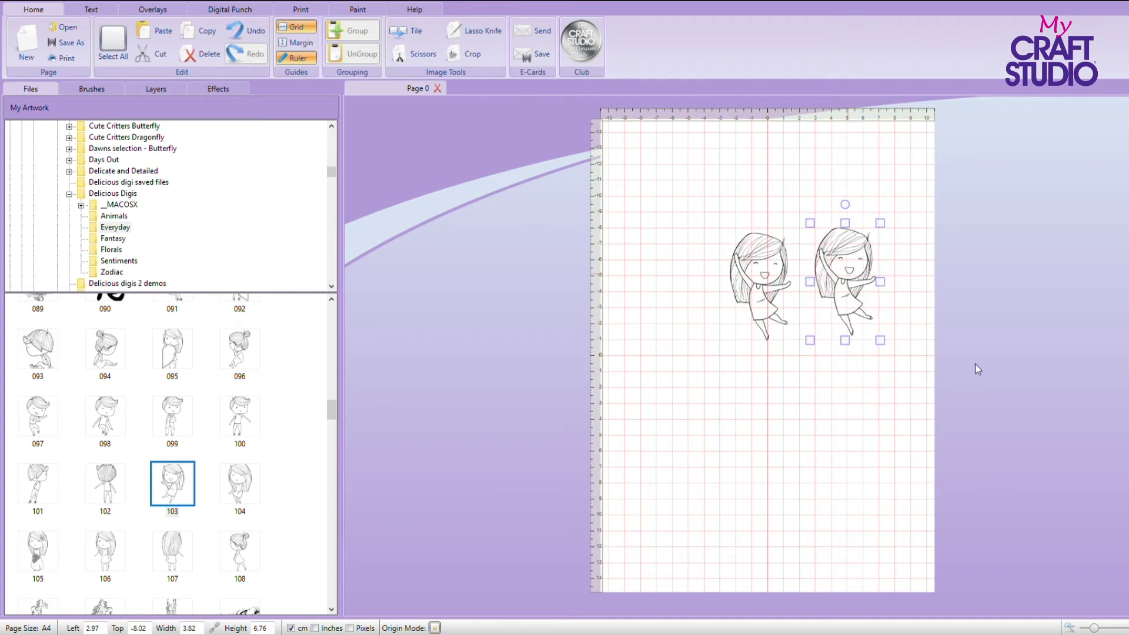
key(ctrl+h)
drag(849, 290, 867, 298)
drag(757, 298, 673, 288)
drag(859, 283, 830, 282)
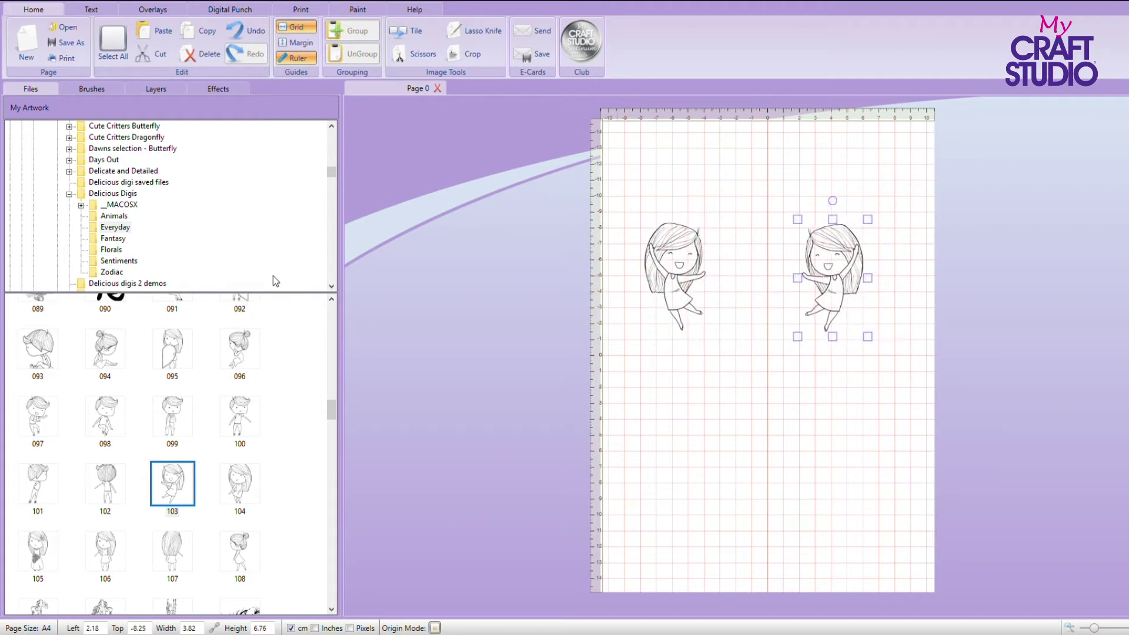
Browse the Sentiments folder and place the little princess sentiment 090 on the page
click(101, 262)
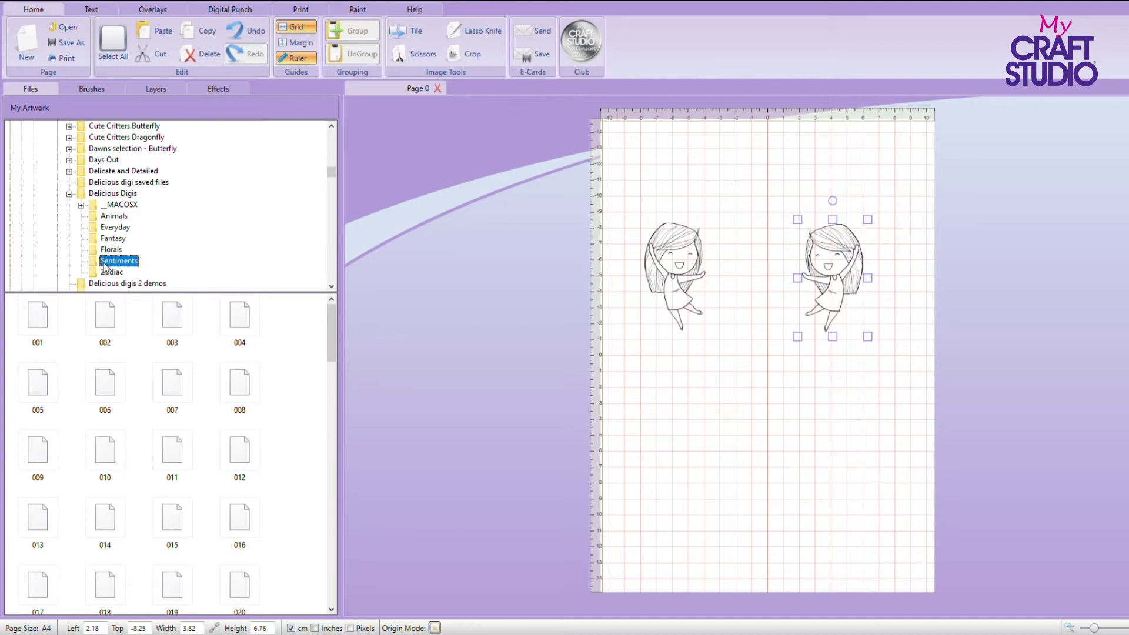
scroll(209, 462, down, 5)
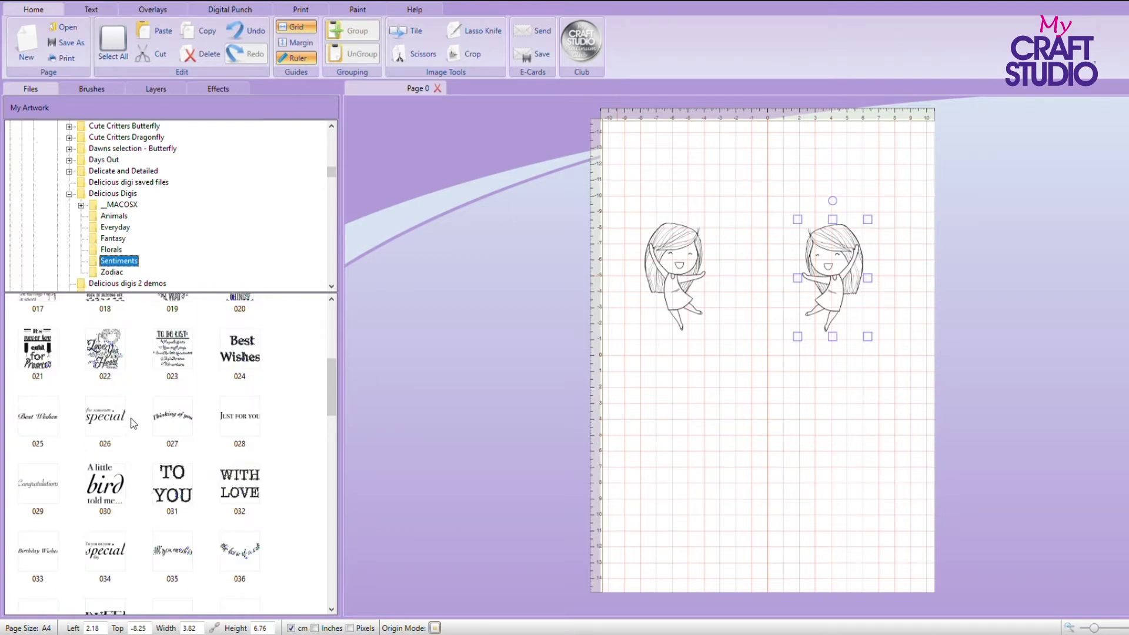
click(27, 422)
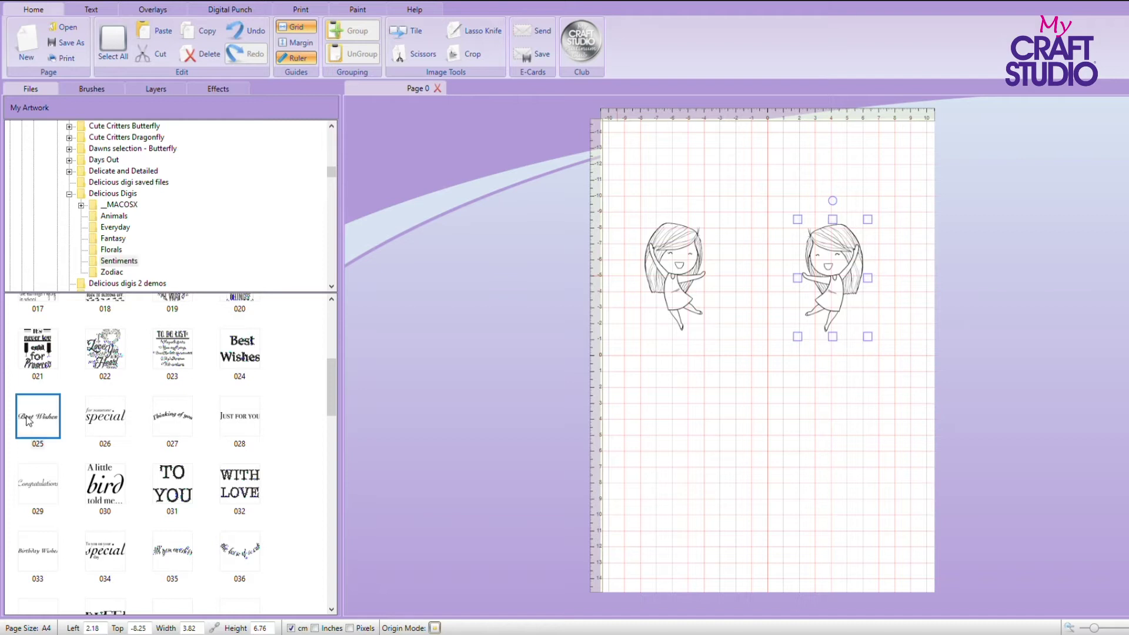
scroll(125, 481, down, 3)
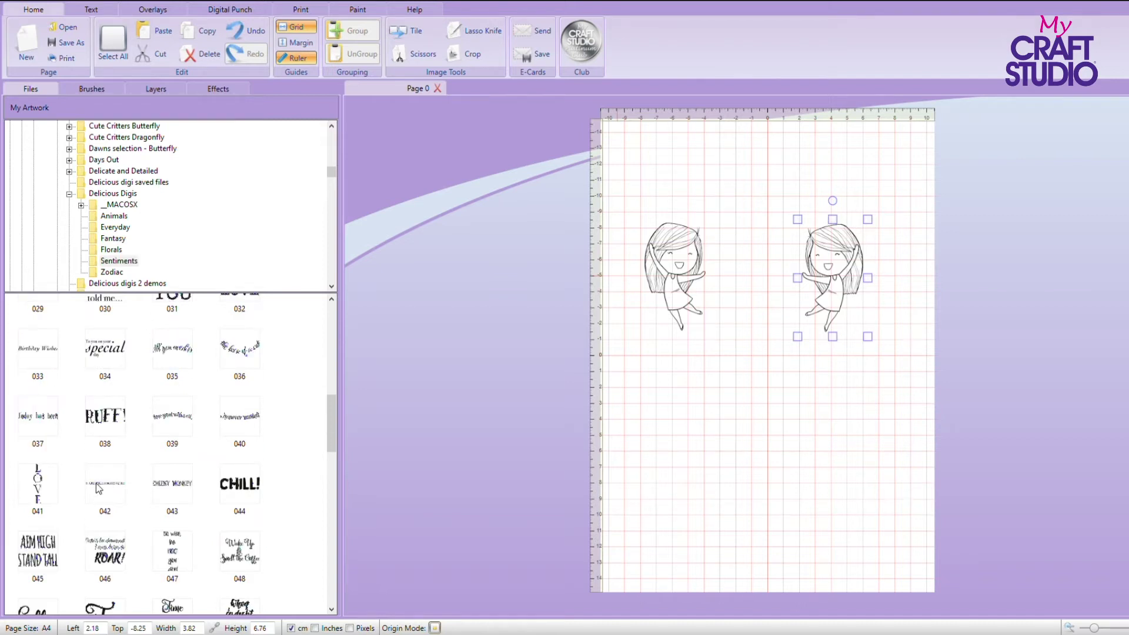
scroll(115, 456, down, 3)
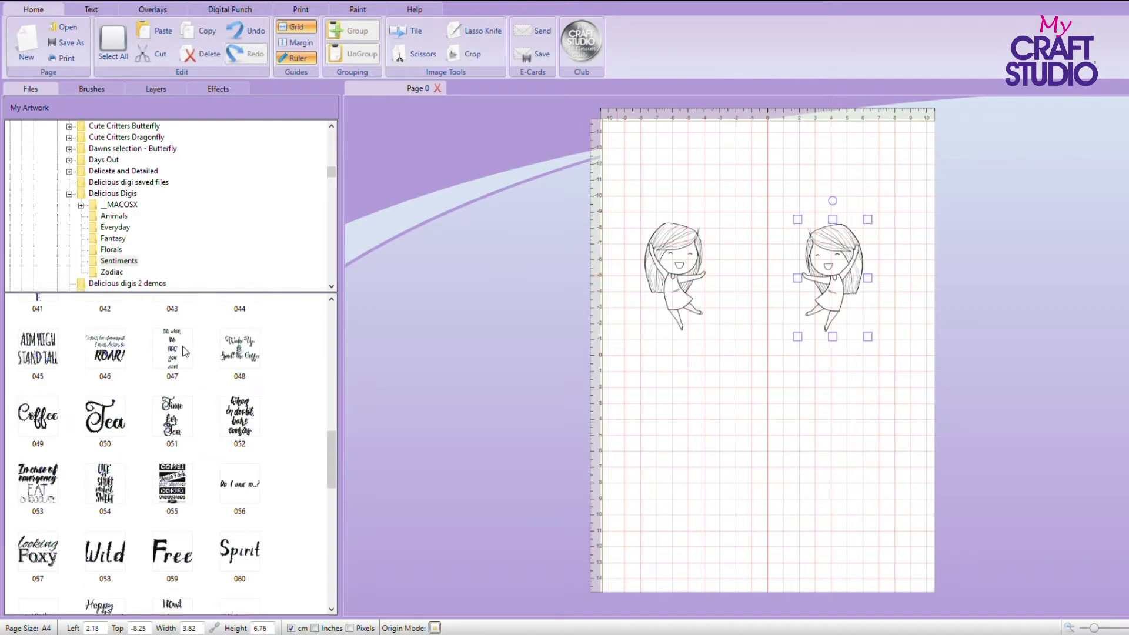
scroll(178, 349, down, 3)
scroll(167, 397, down, 3)
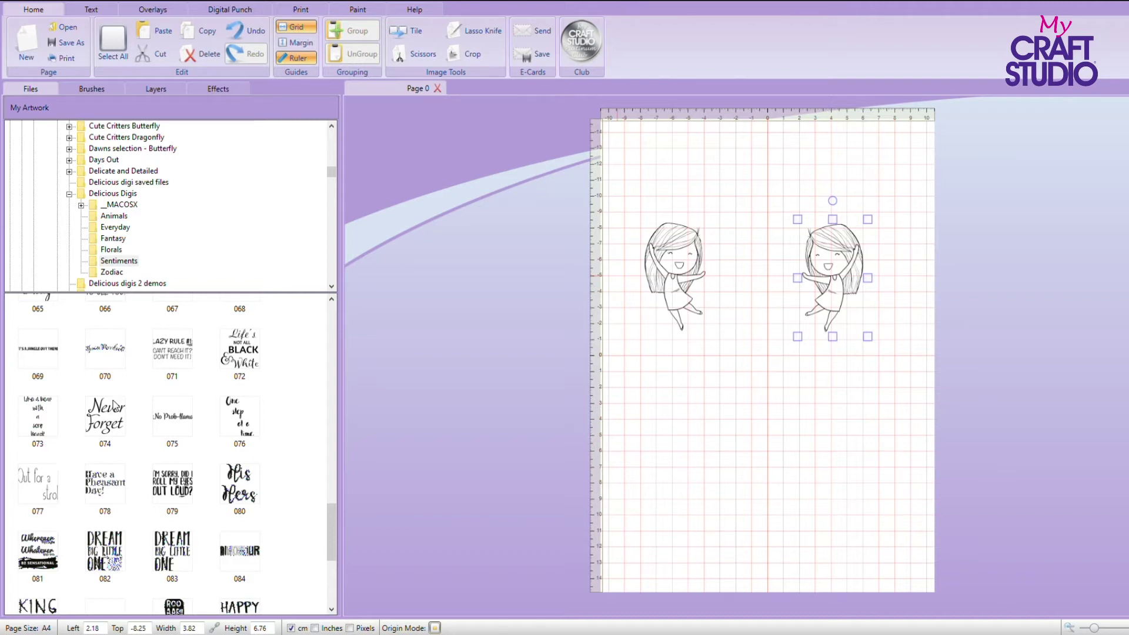
scroll(115, 400, down, 3)
click(117, 454)
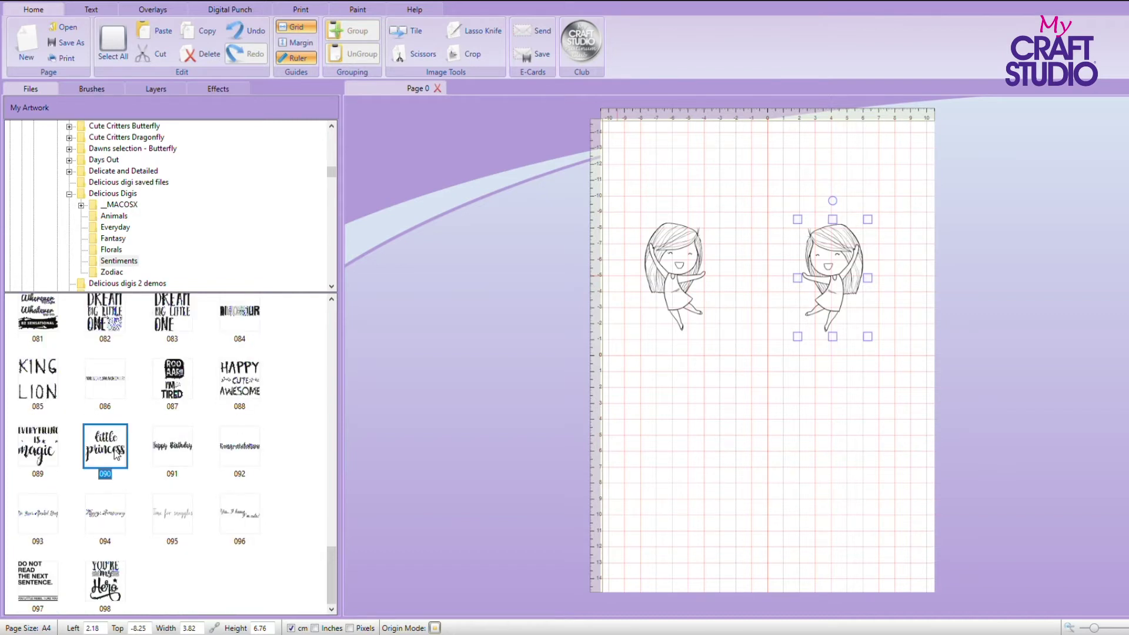
drag(116, 454, 743, 262)
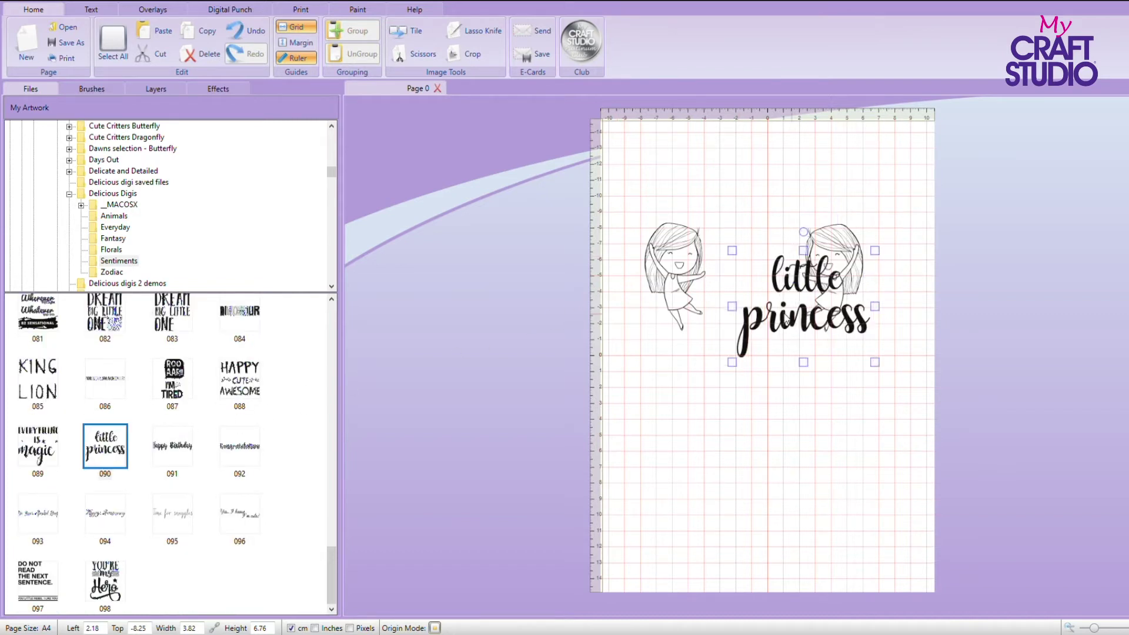
Shrink the sentiment to 4.86 × 3.71 cm, centre it, and move both girls inward
drag(791, 321, 744, 297)
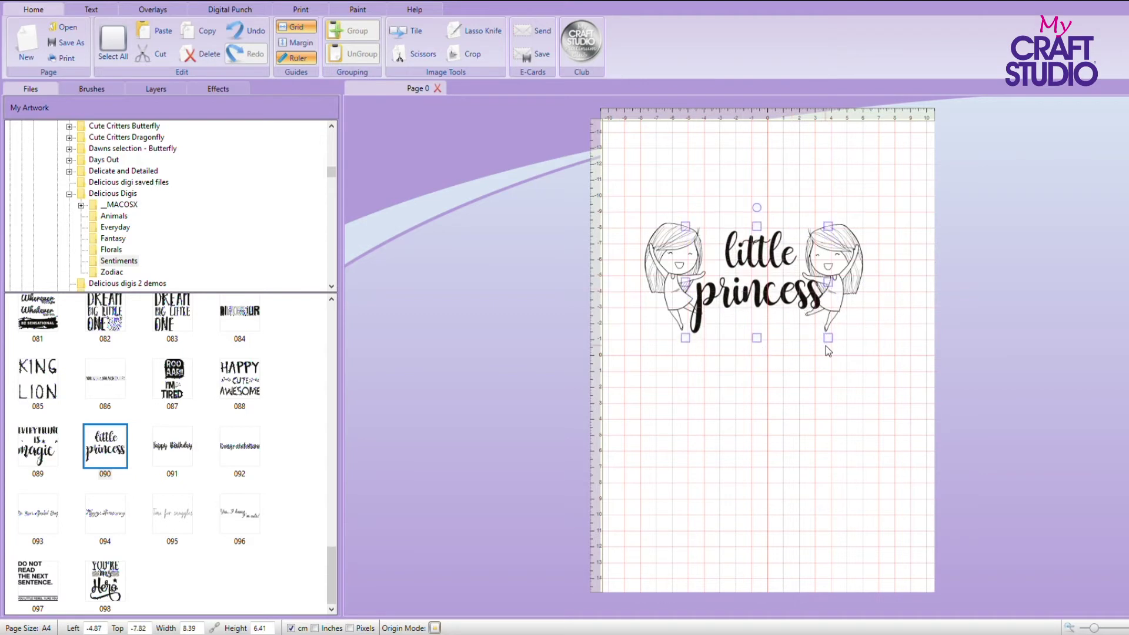
drag(829, 339, 772, 306)
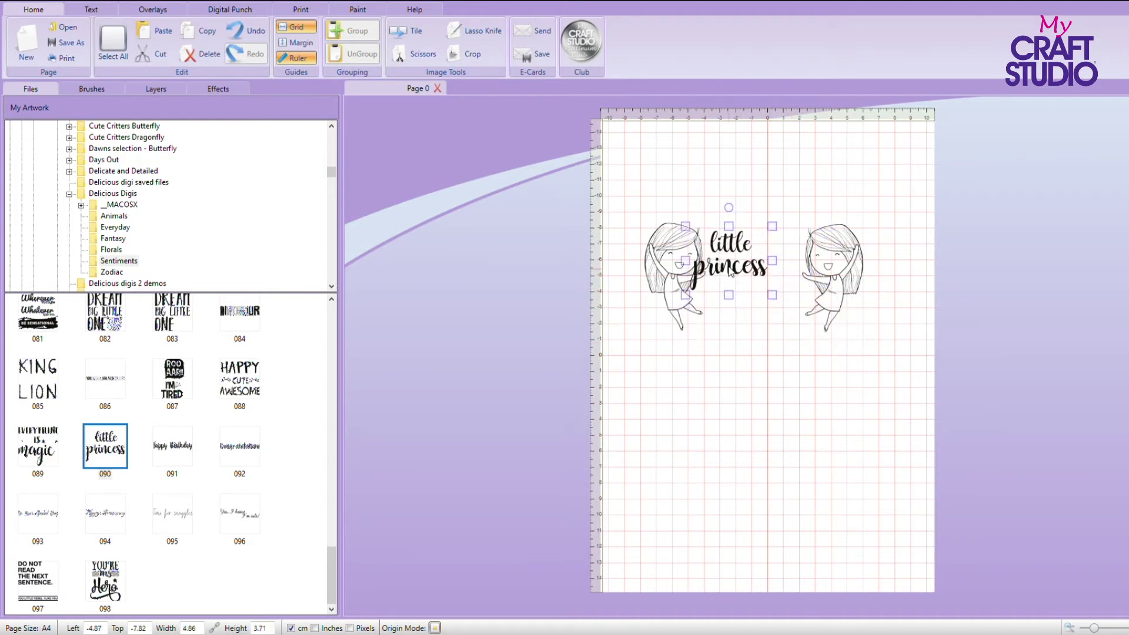
drag(732, 268, 758, 282)
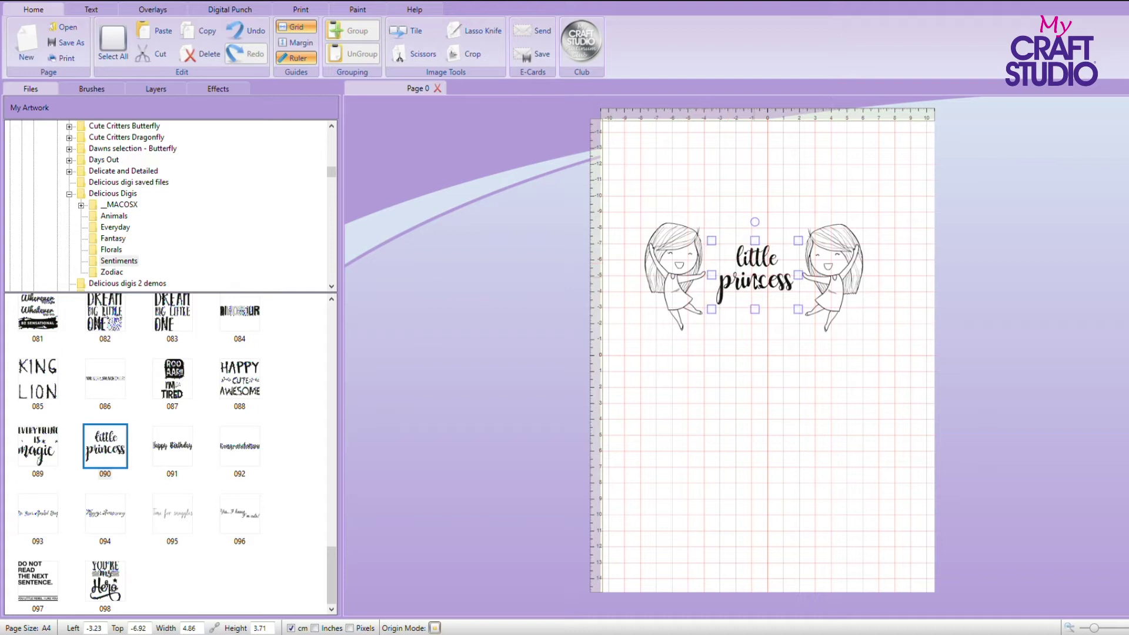
drag(836, 263, 821, 257)
drag(664, 275, 680, 266)
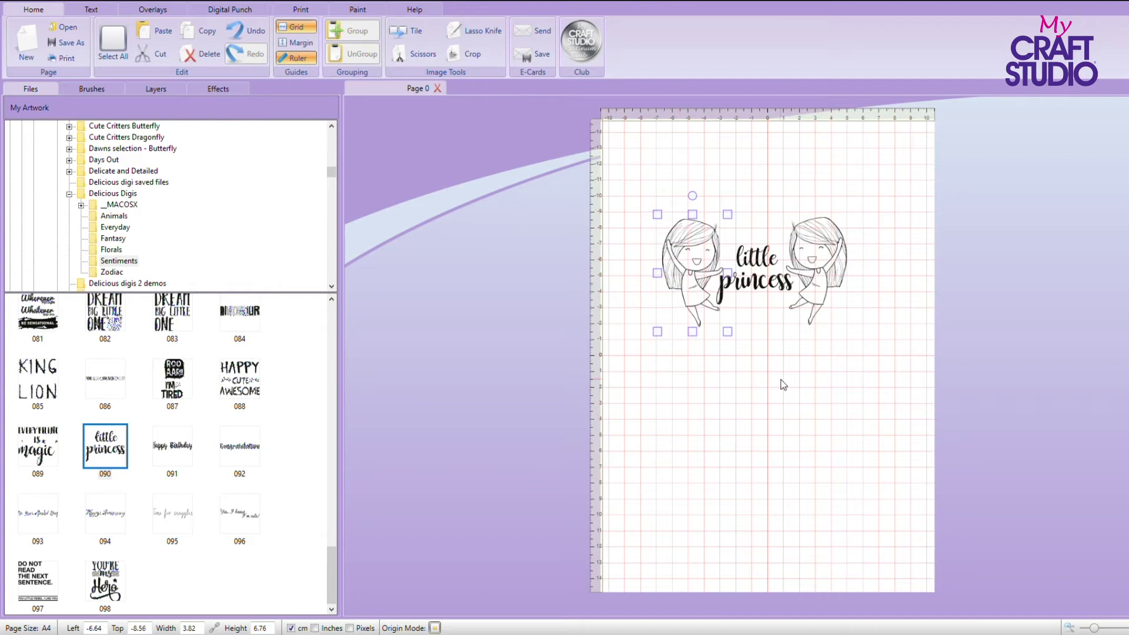
Group both girls with the sentiment and resize the group to about 10.31 × 6.1 cm
click(785, 358)
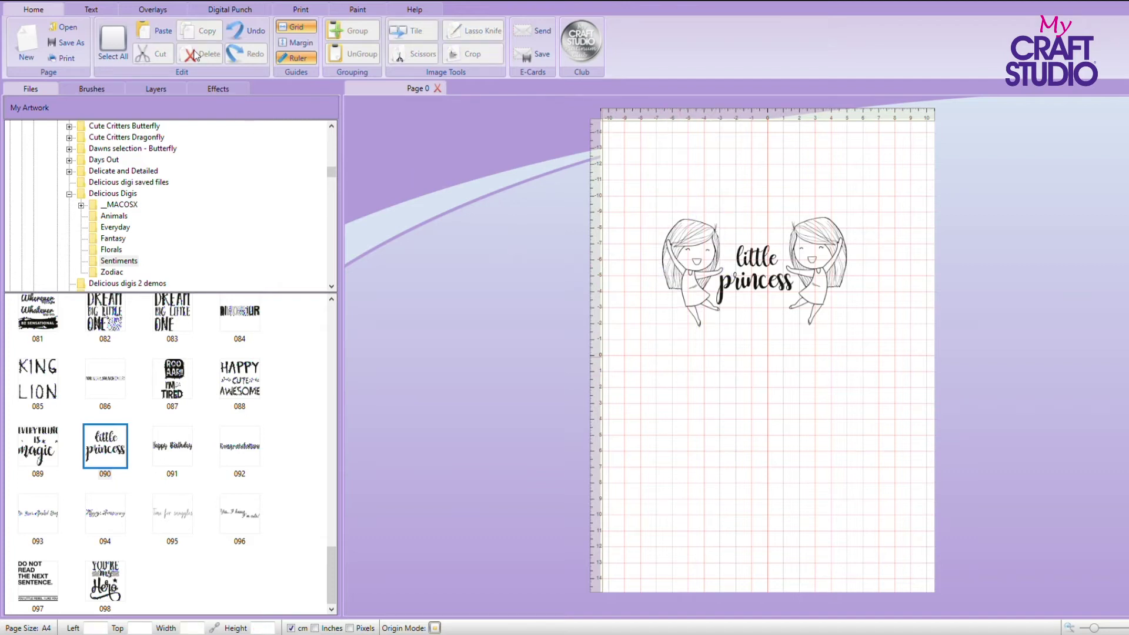
click(123, 42)
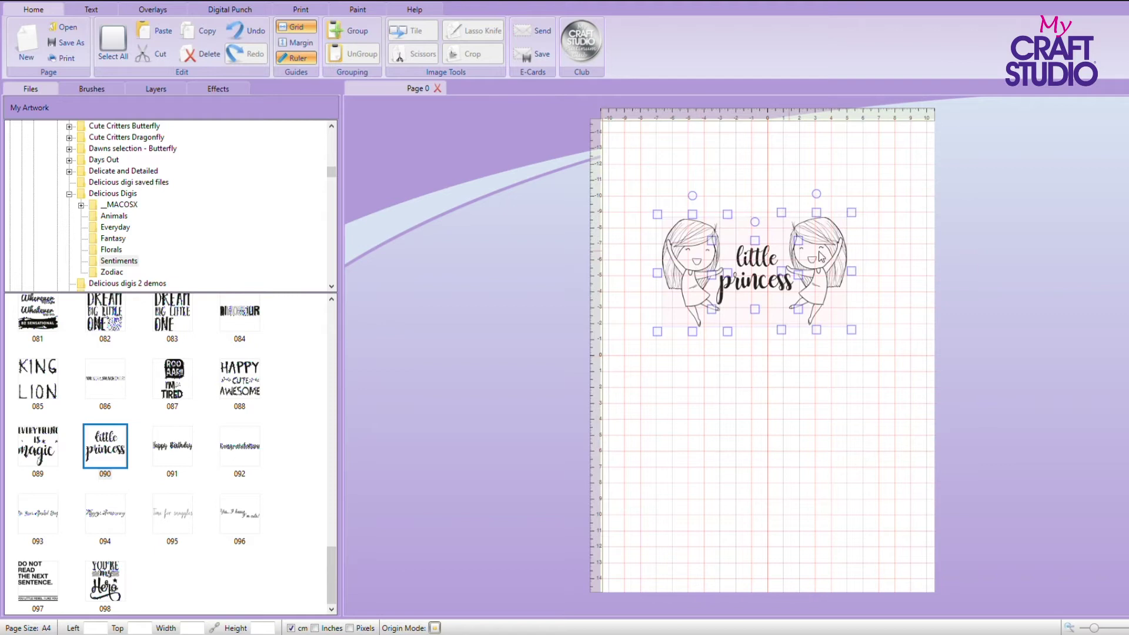
click(337, 34)
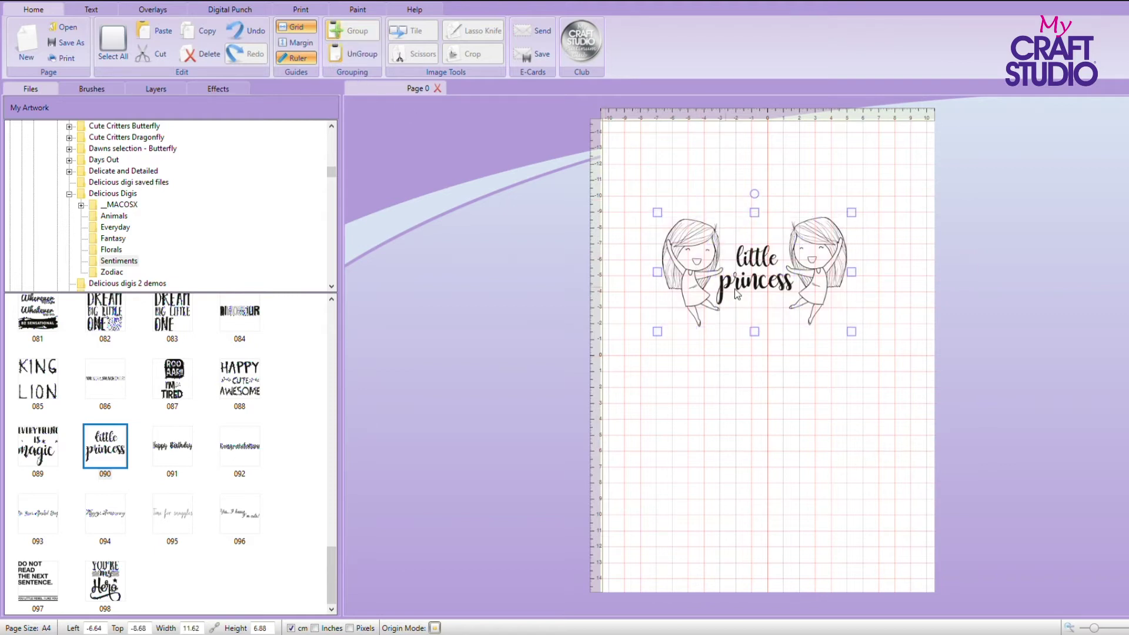
drag(756, 264, 758, 277)
drag(854, 345, 930, 444)
drag(788, 294, 758, 278)
drag(630, 372, 710, 313)
drag(788, 265, 738, 286)
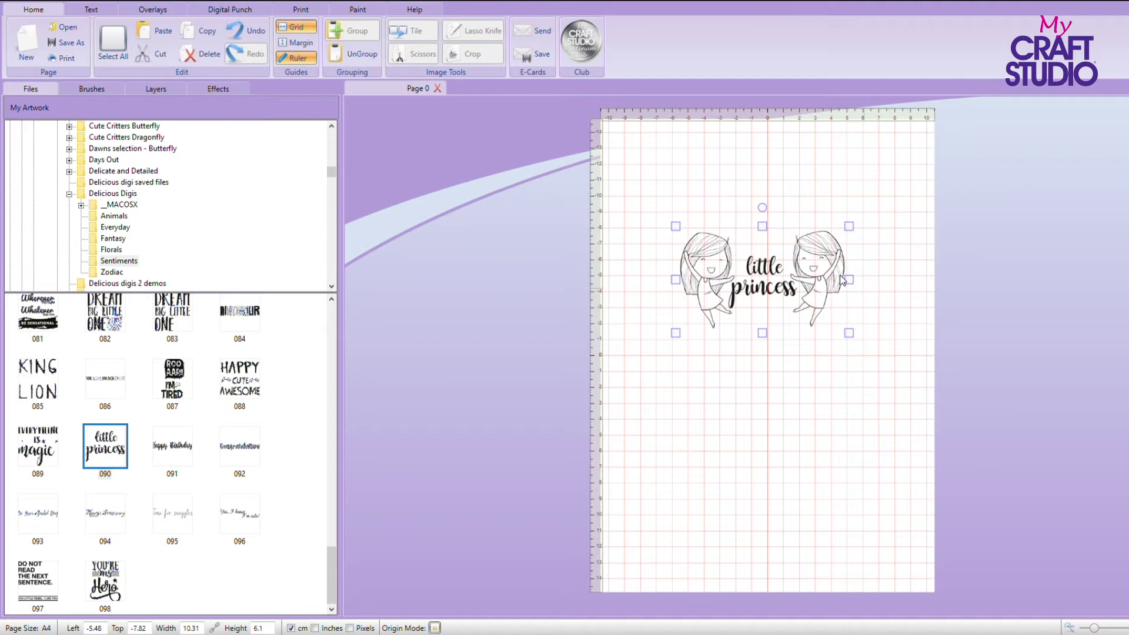
Rotate the group to 85° and enlarge it to 15.94 × 26.93 cm, filling the page
drag(766, 211, 830, 293)
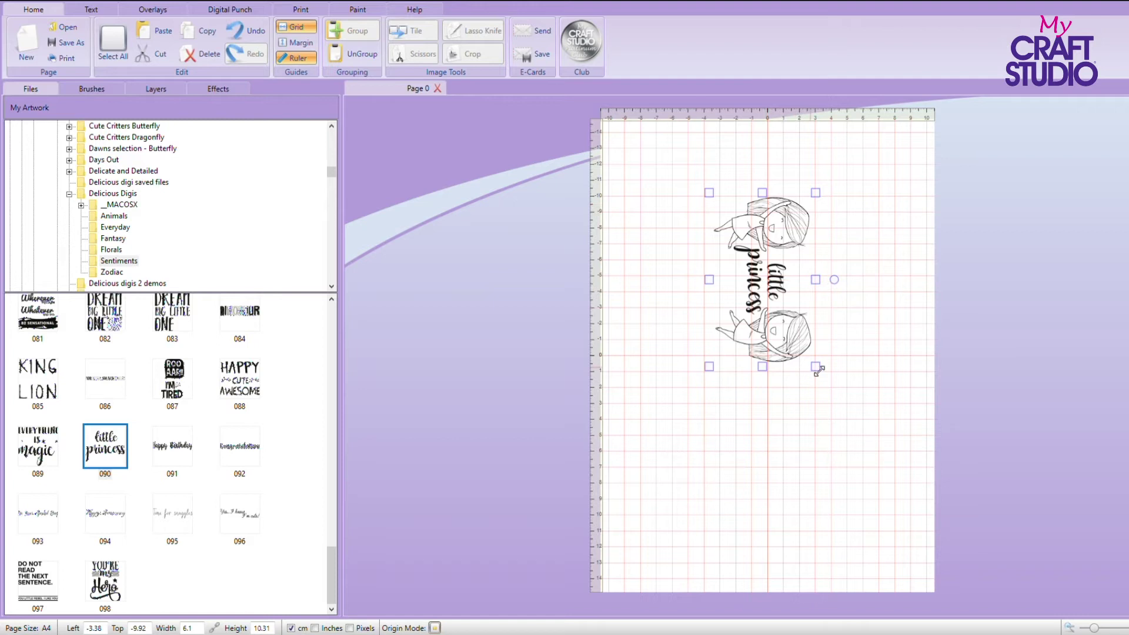
drag(819, 371, 940, 564)
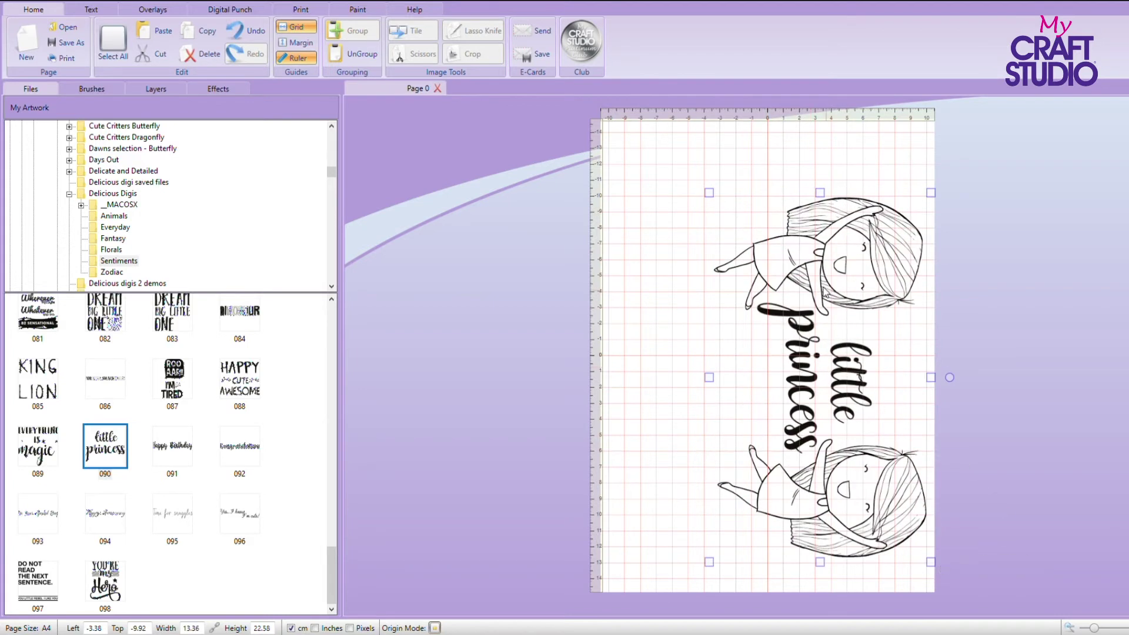
drag(826, 294, 771, 244)
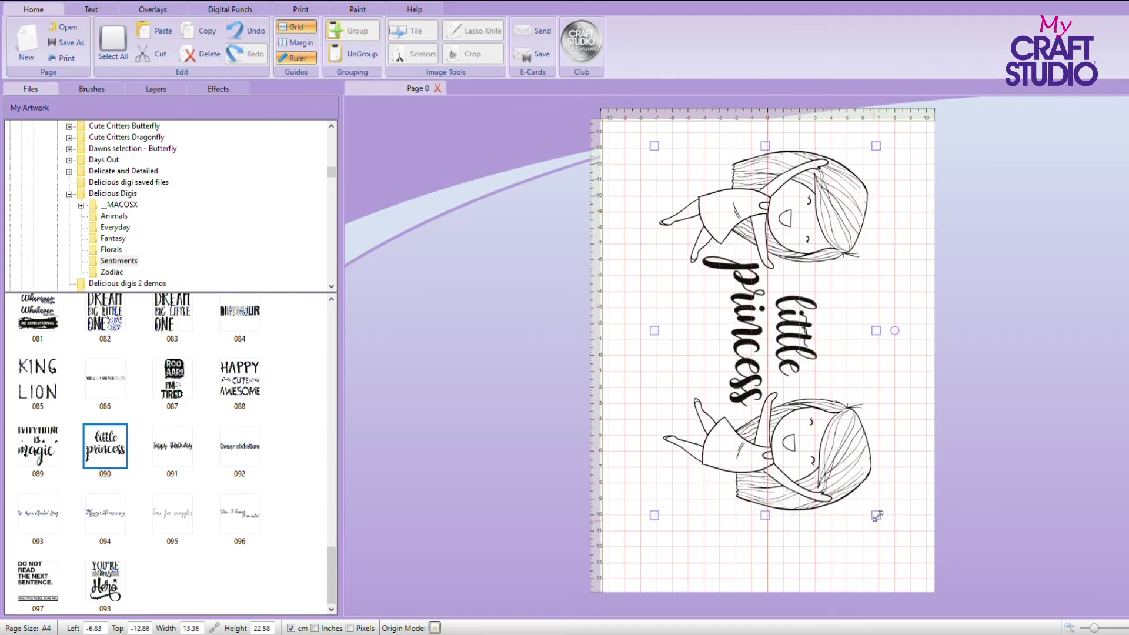
drag(877, 517, 915, 579)
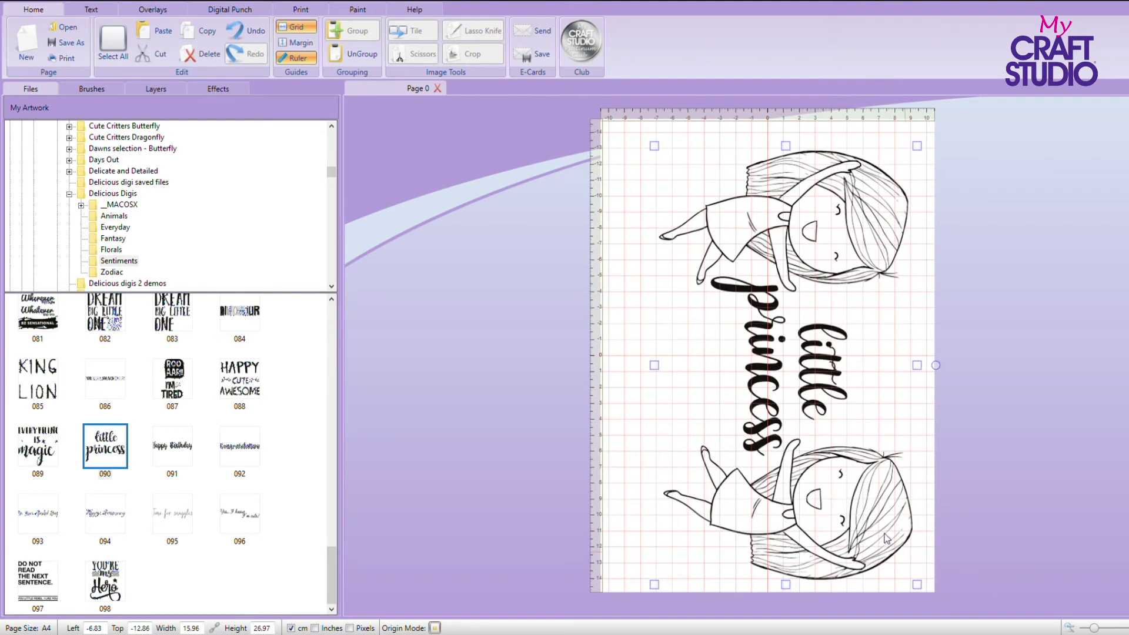
drag(799, 434, 793, 429)
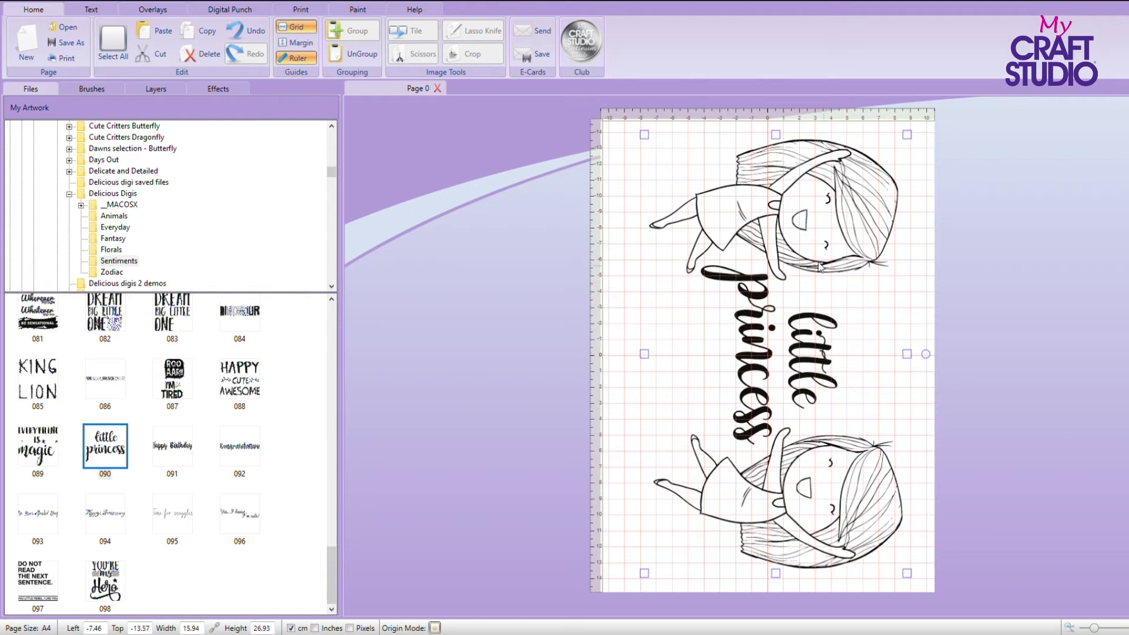
Delete the little princess artwork and browse down through the Everyday folder's thumbnails
key(Delete)
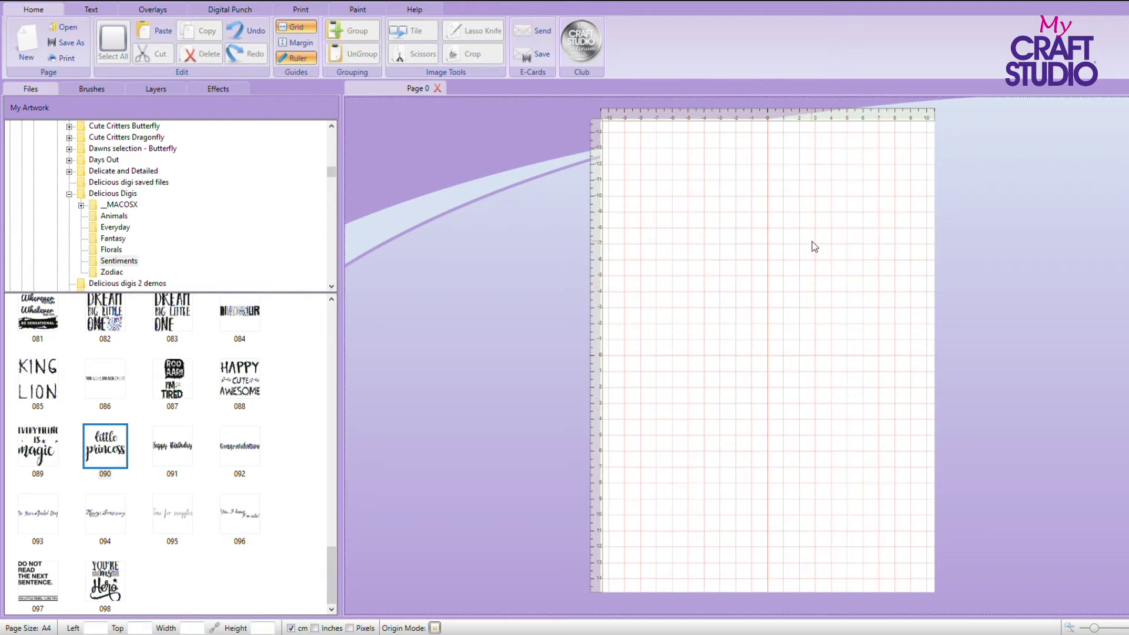
click(115, 228)
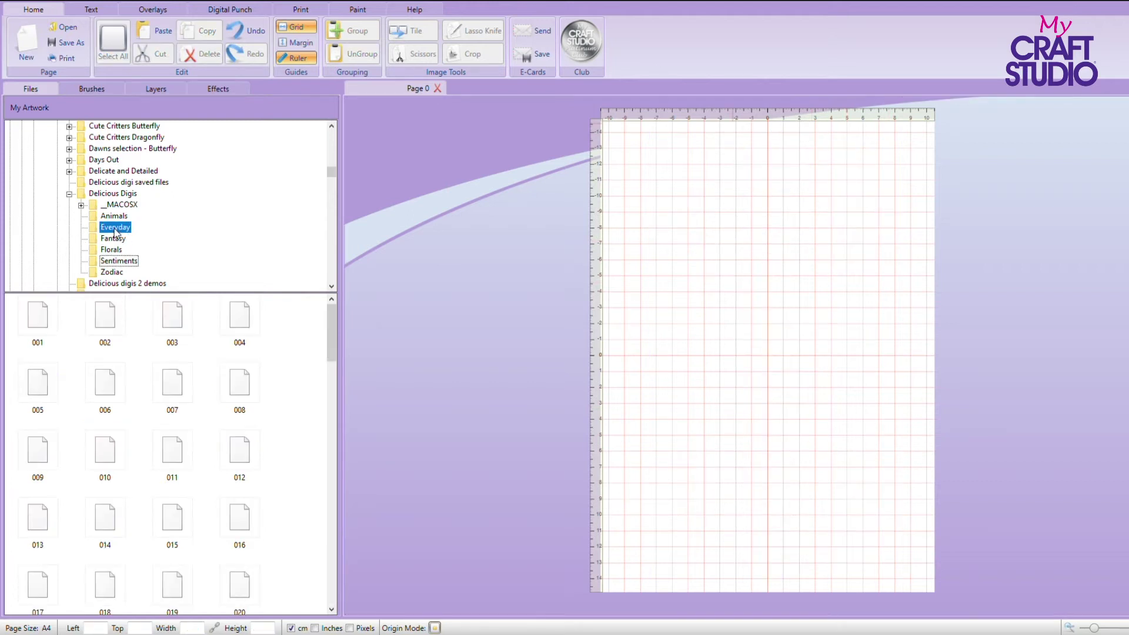
scroll(166, 464, down, 10)
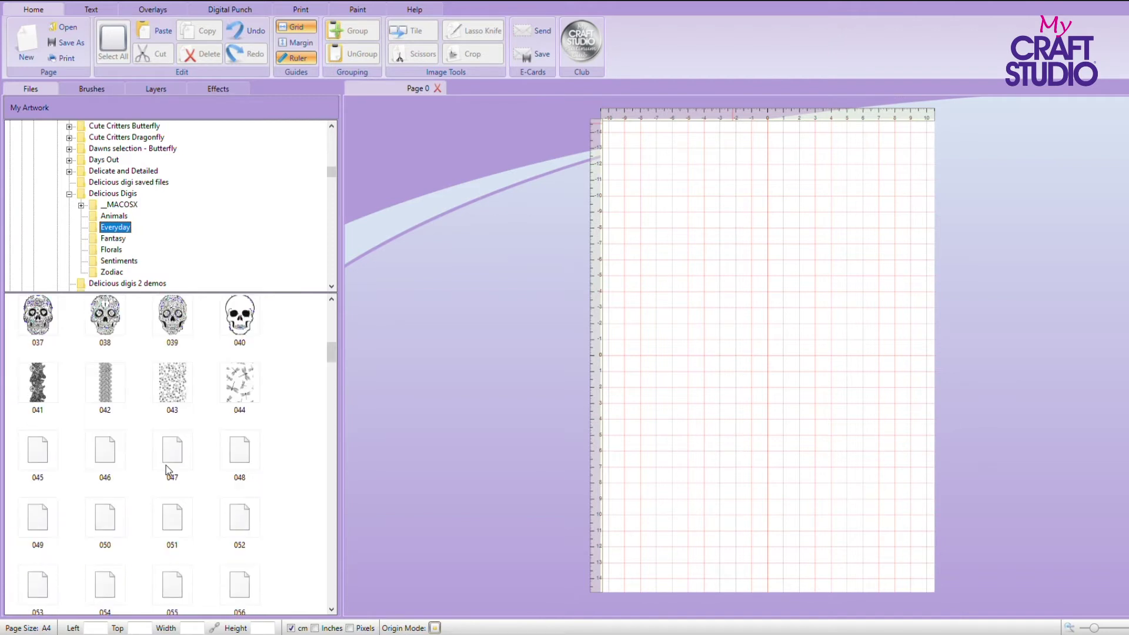
scroll(168, 469, down, 4)
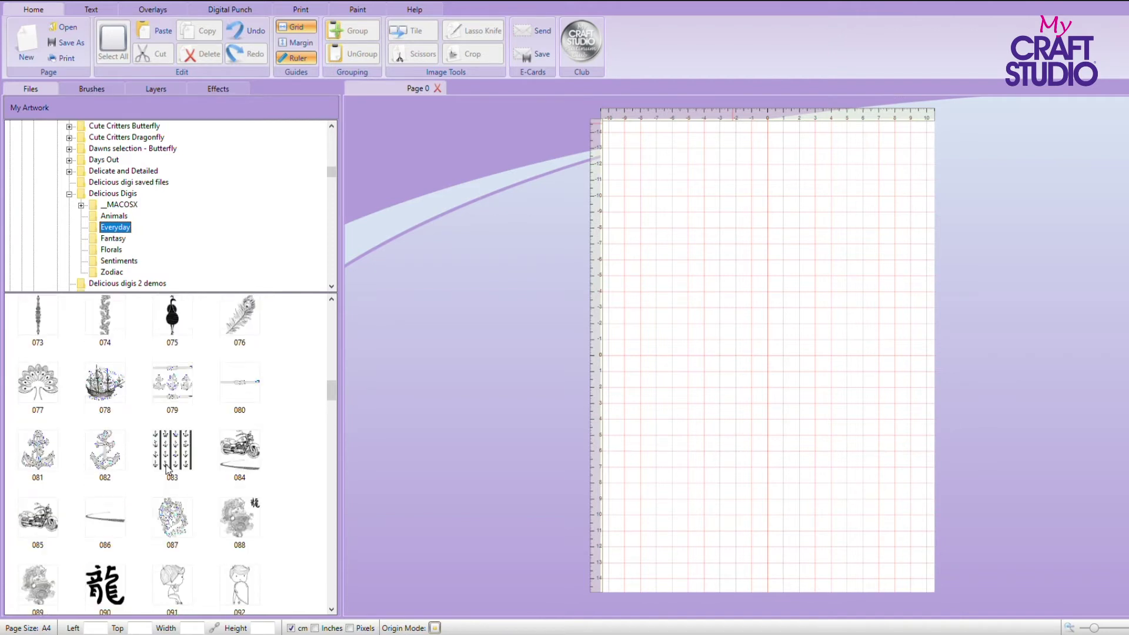
scroll(167, 469, down, 3)
scroll(166, 467, down, 8)
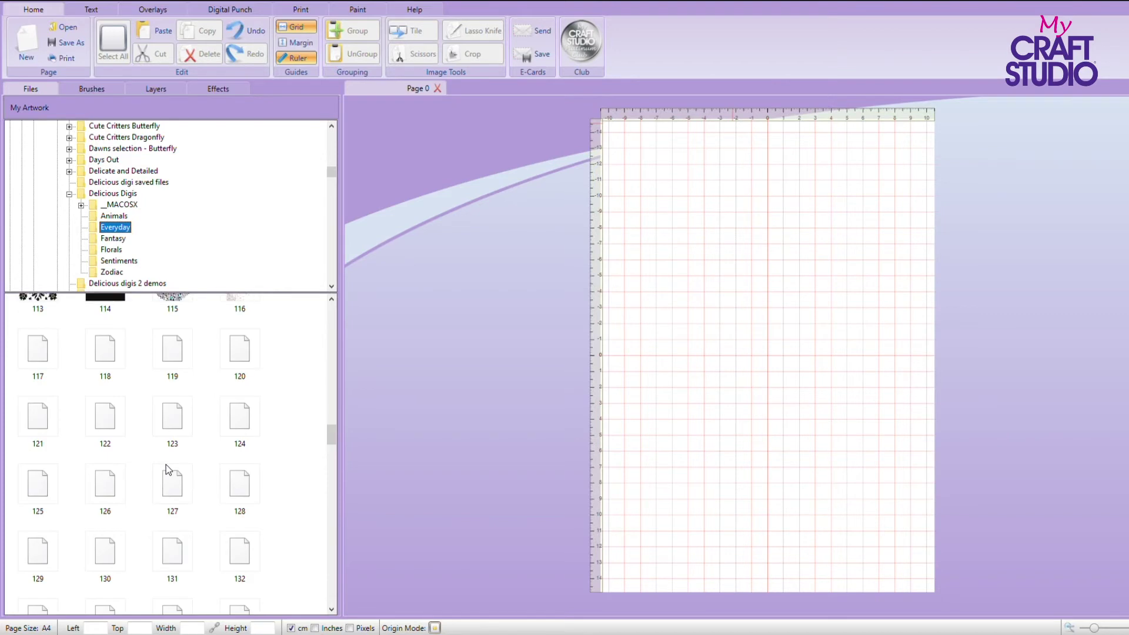
scroll(166, 467, down, 5)
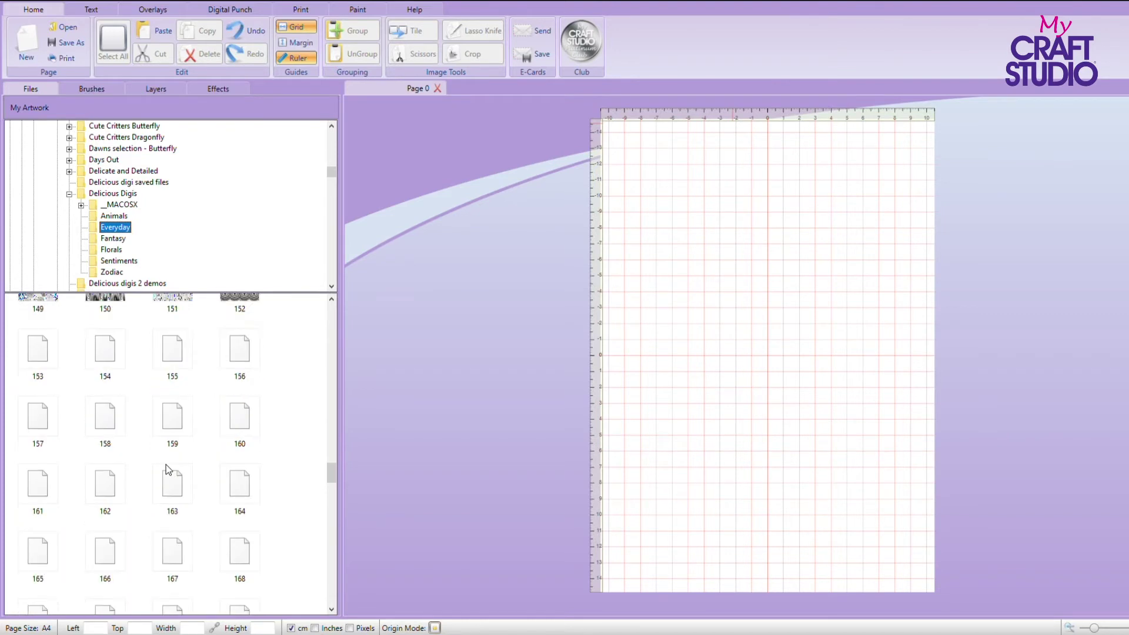
scroll(167, 467, down, 2)
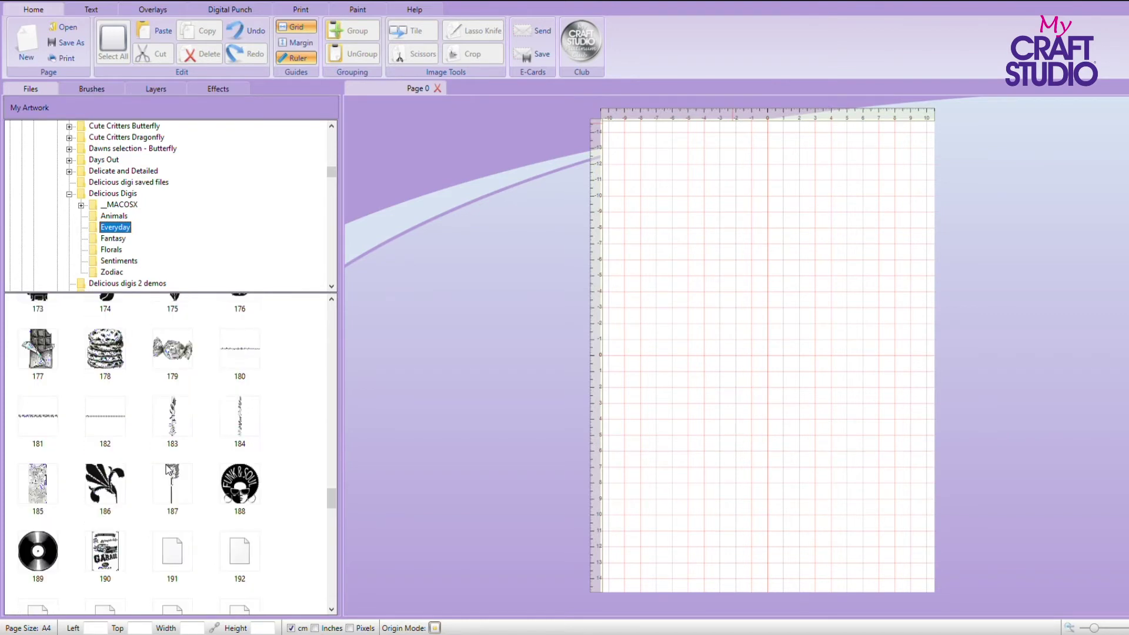
scroll(166, 464, down, 4)
scroll(166, 465, down, 4)
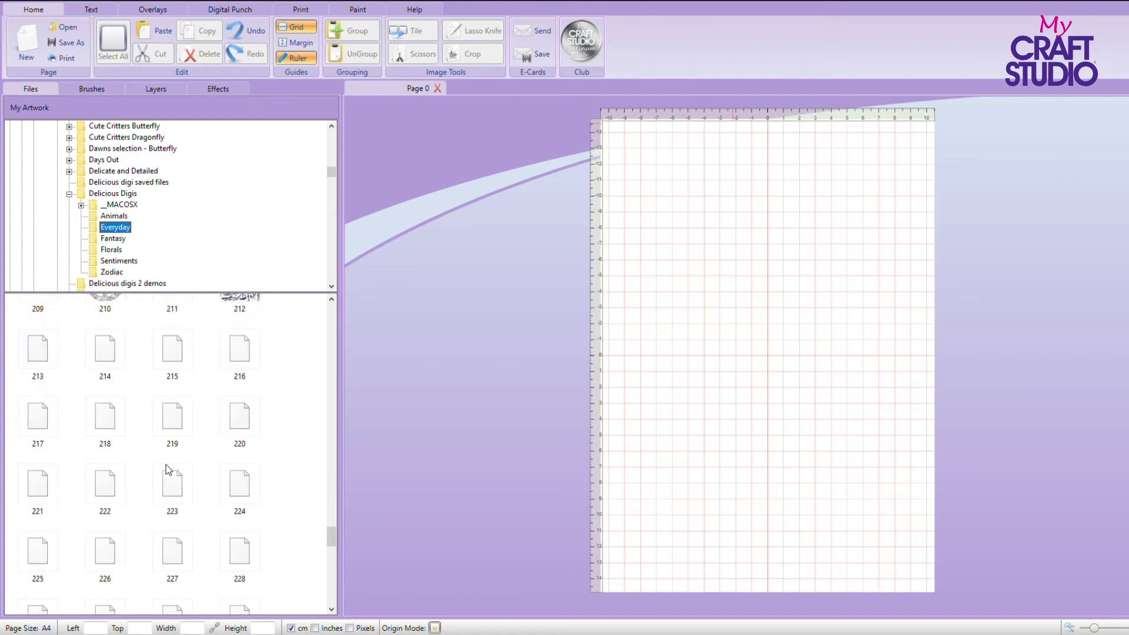
scroll(166, 465, down, 5)
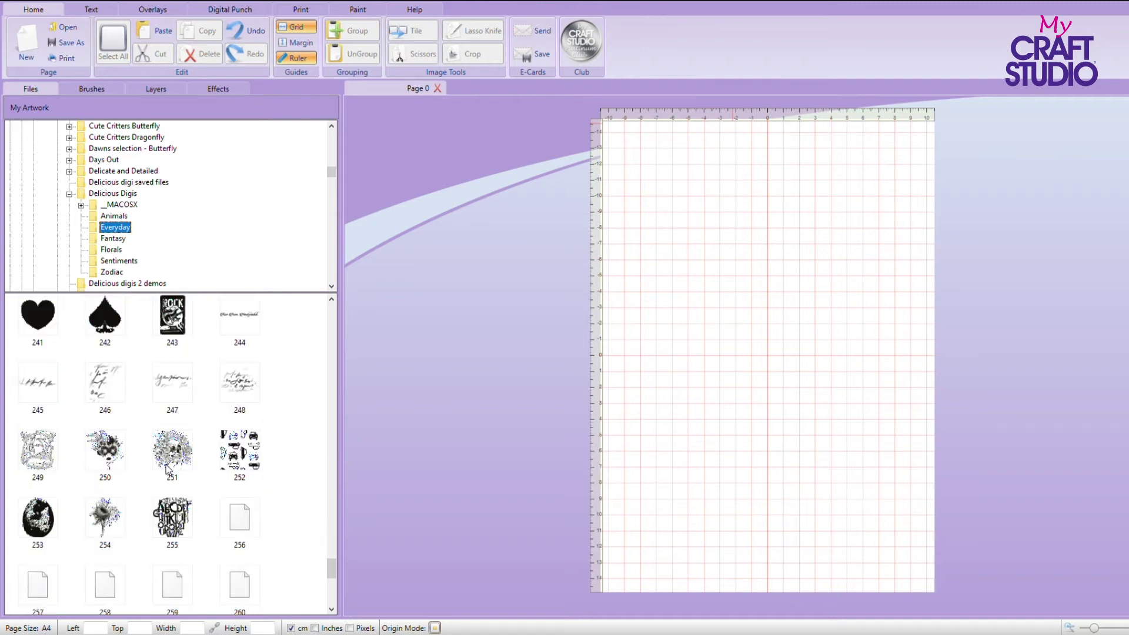
scroll(166, 464, down, 5)
scroll(166, 465, down, 2)
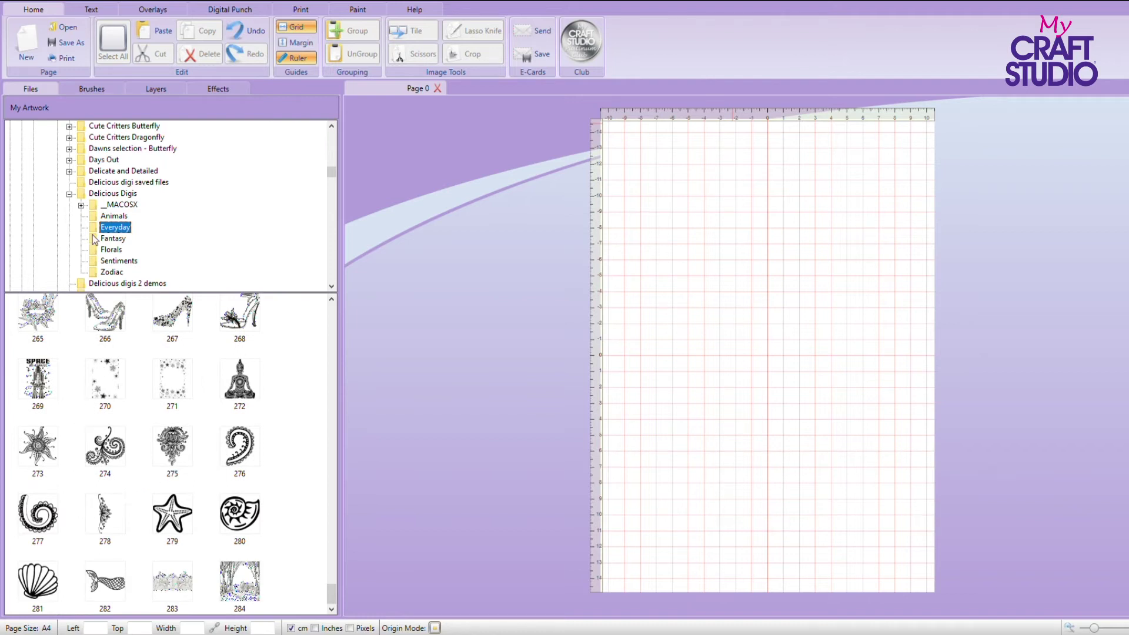
Show the Florals folder and scroll through its stamps 001 to 093
click(112, 250)
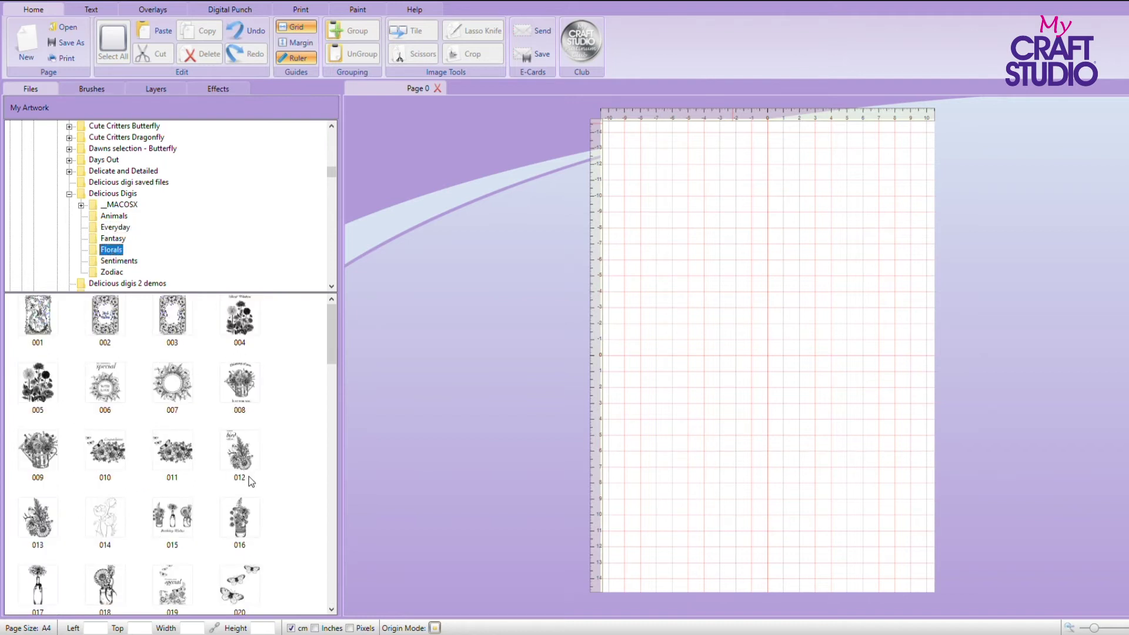
scroll(239, 488, down, 3)
scroll(239, 490, down, 3)
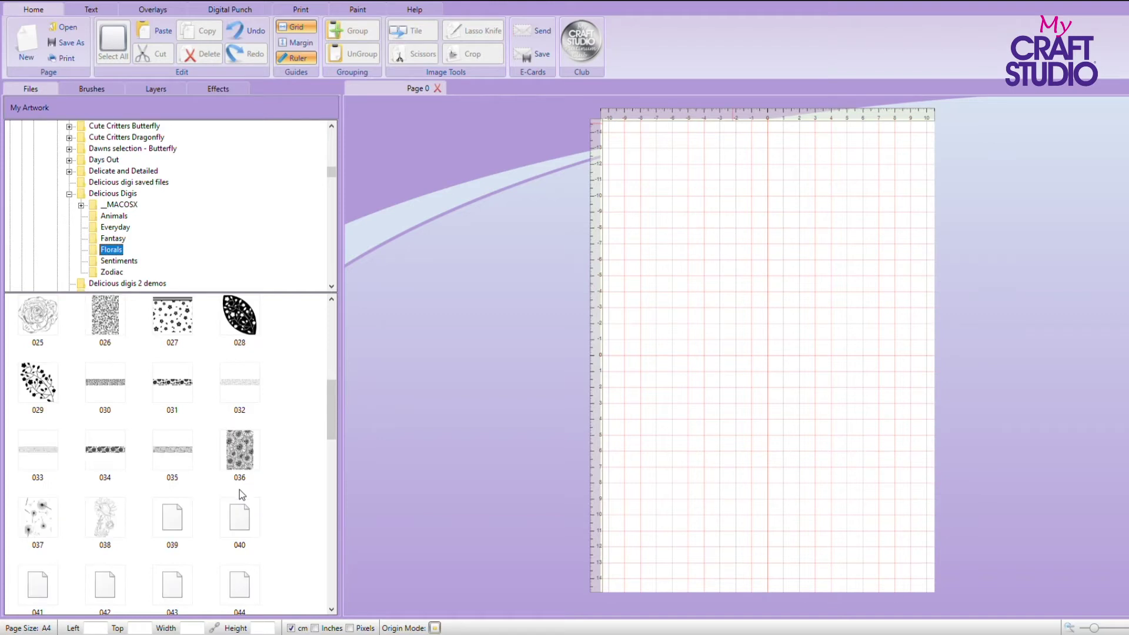
scroll(239, 489, down, 7)
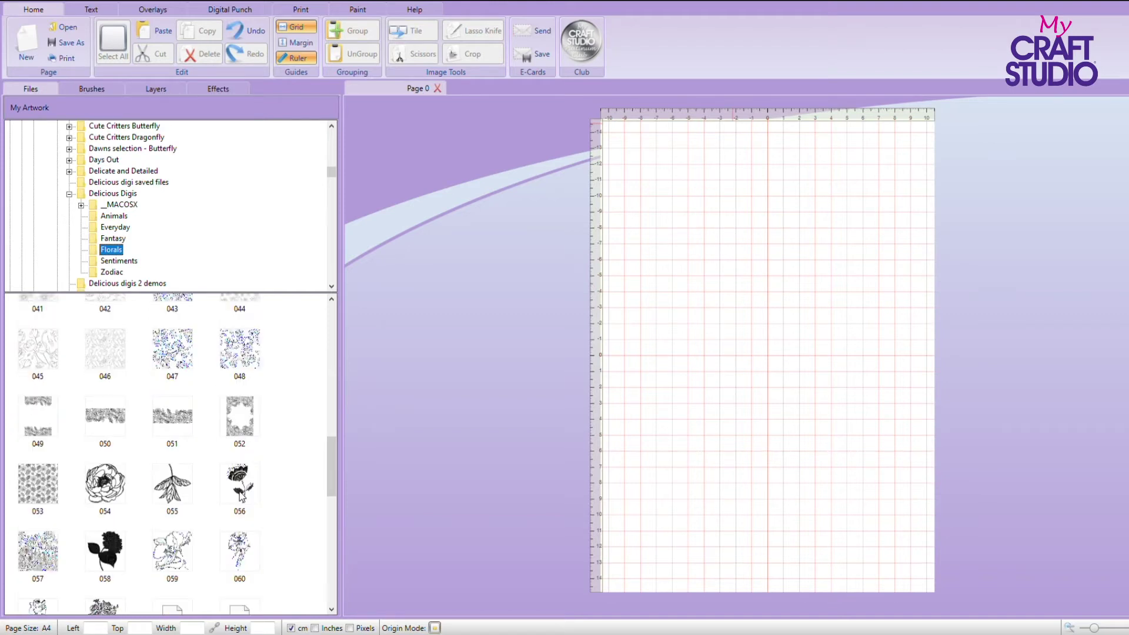
scroll(240, 495, down, 5)
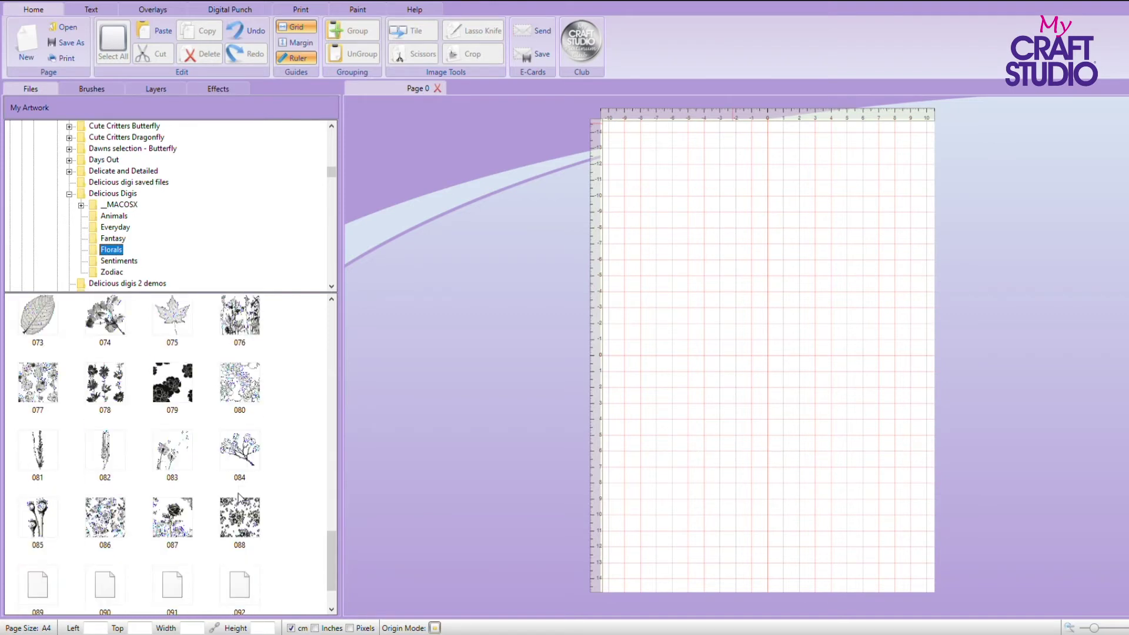
scroll(239, 497, down, 1)
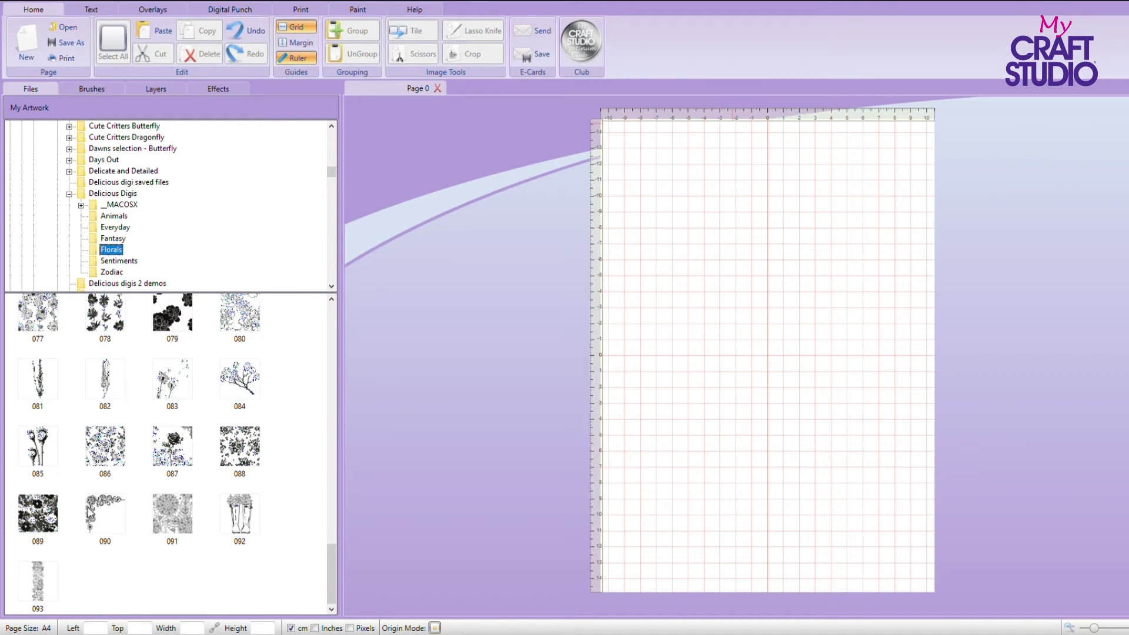
Place floral corner 090 at the page top and add a mirrored copy level on its right
drag(101, 507, 632, 209)
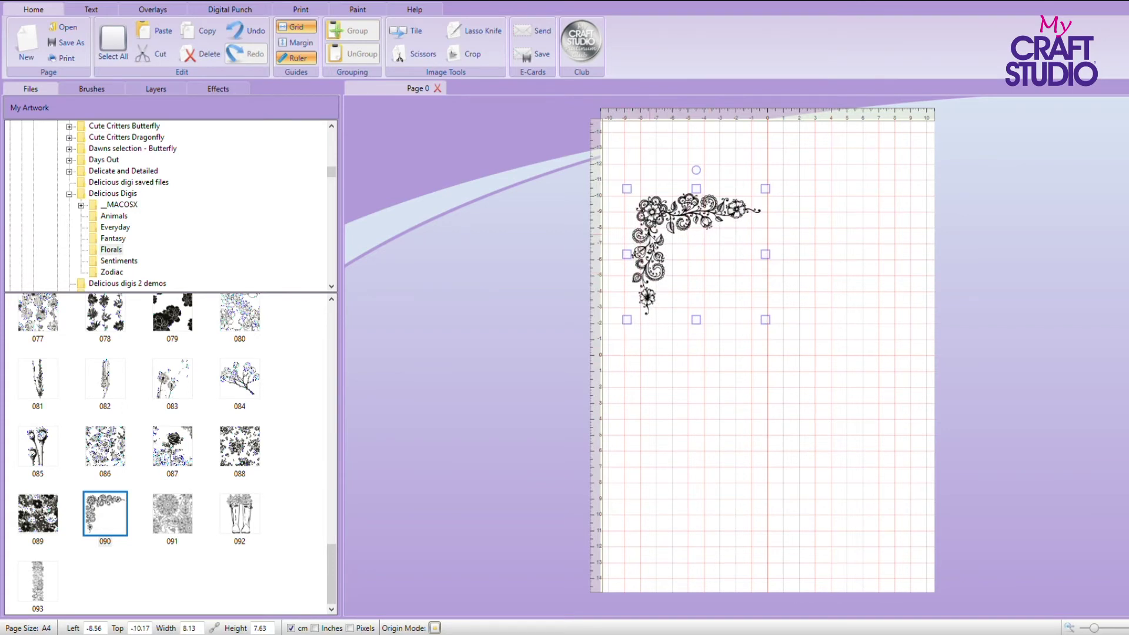
click(436, 175)
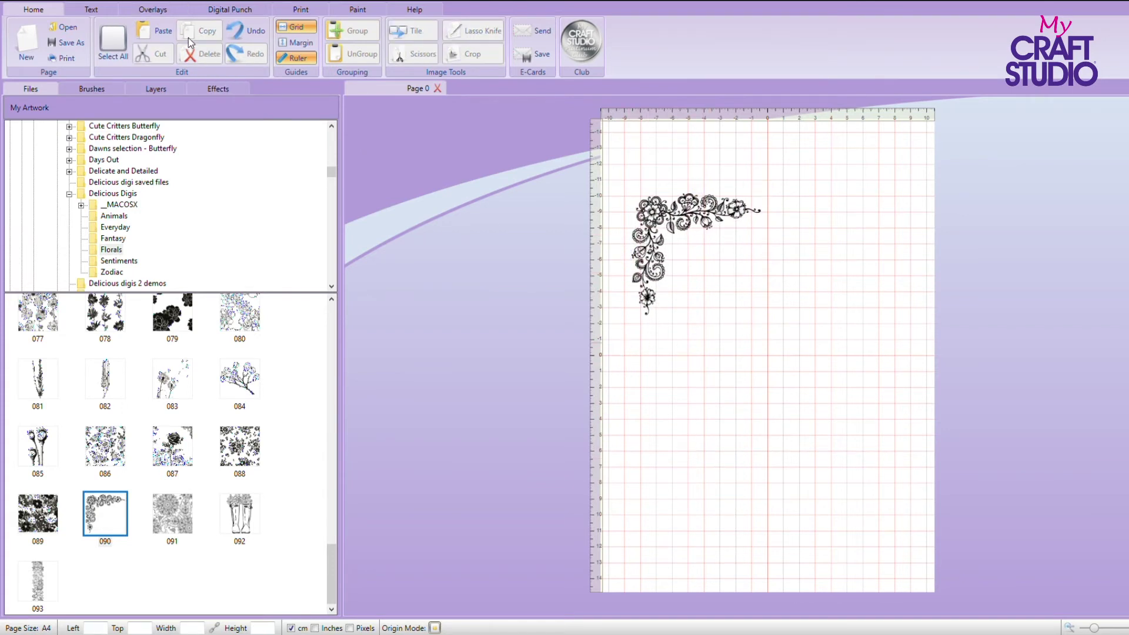
click(732, 248)
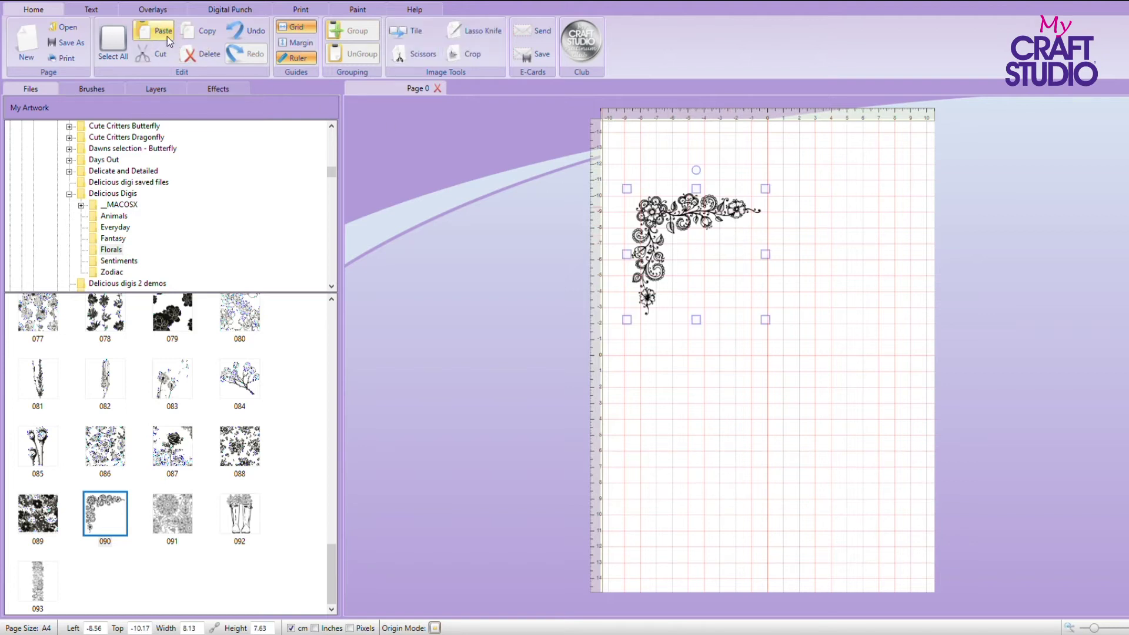
click(169, 35)
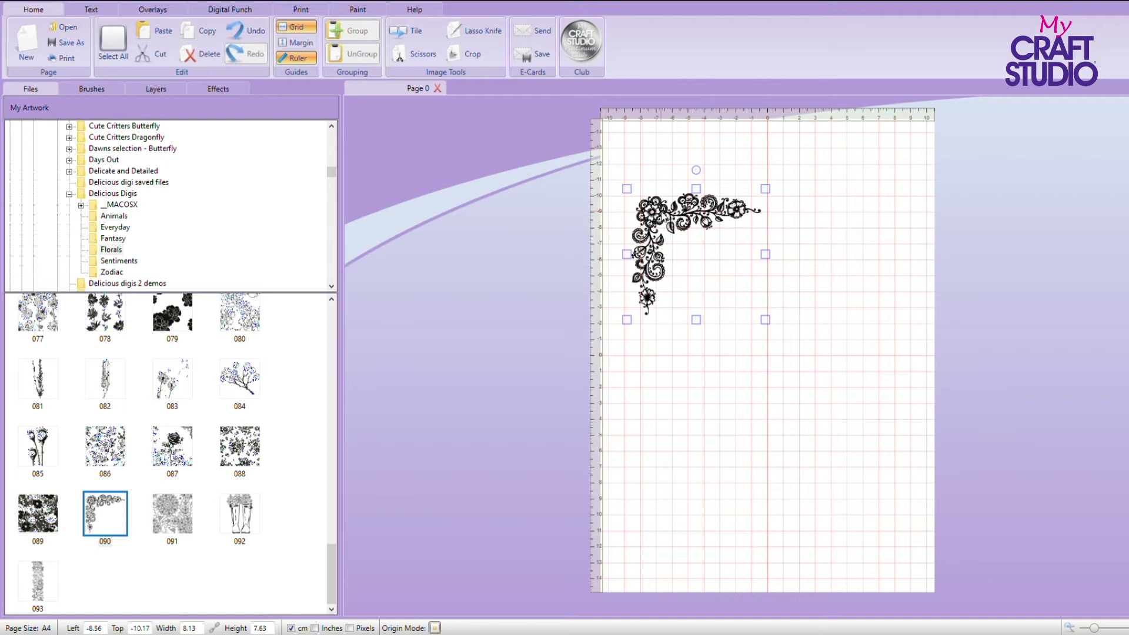
drag(665, 216, 768, 223)
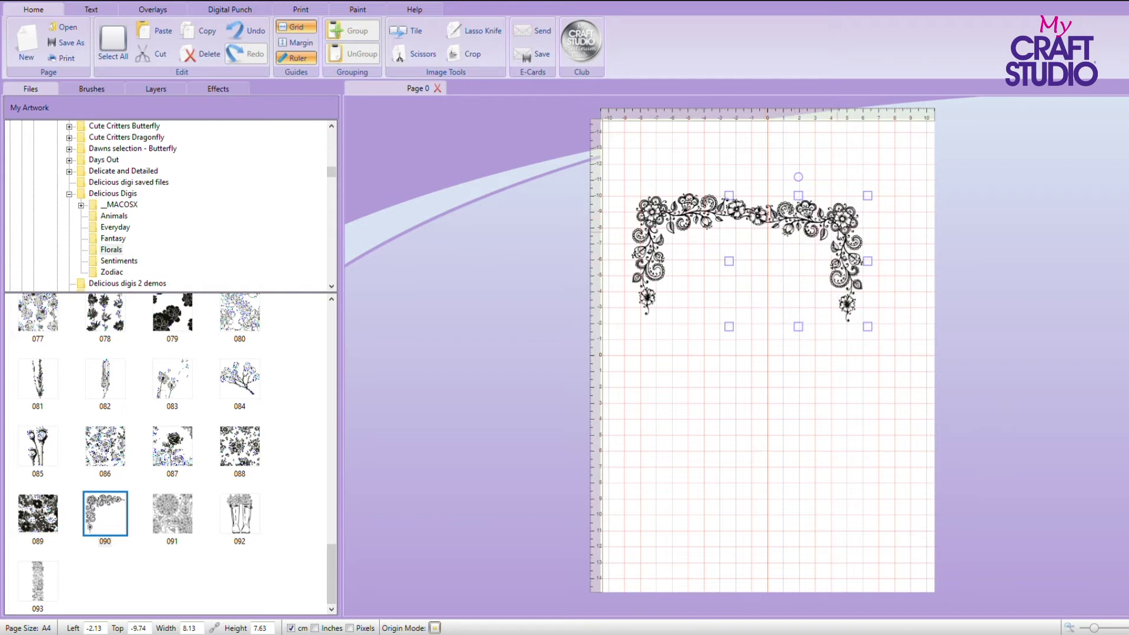
drag(824, 222, 860, 226)
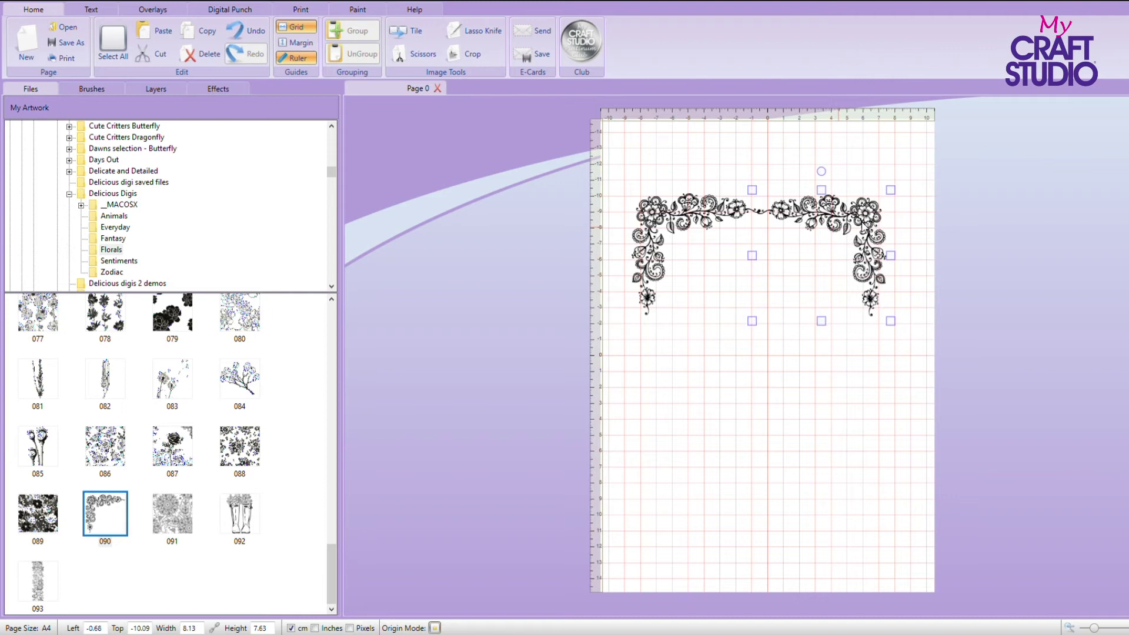
drag(862, 226, 862, 224)
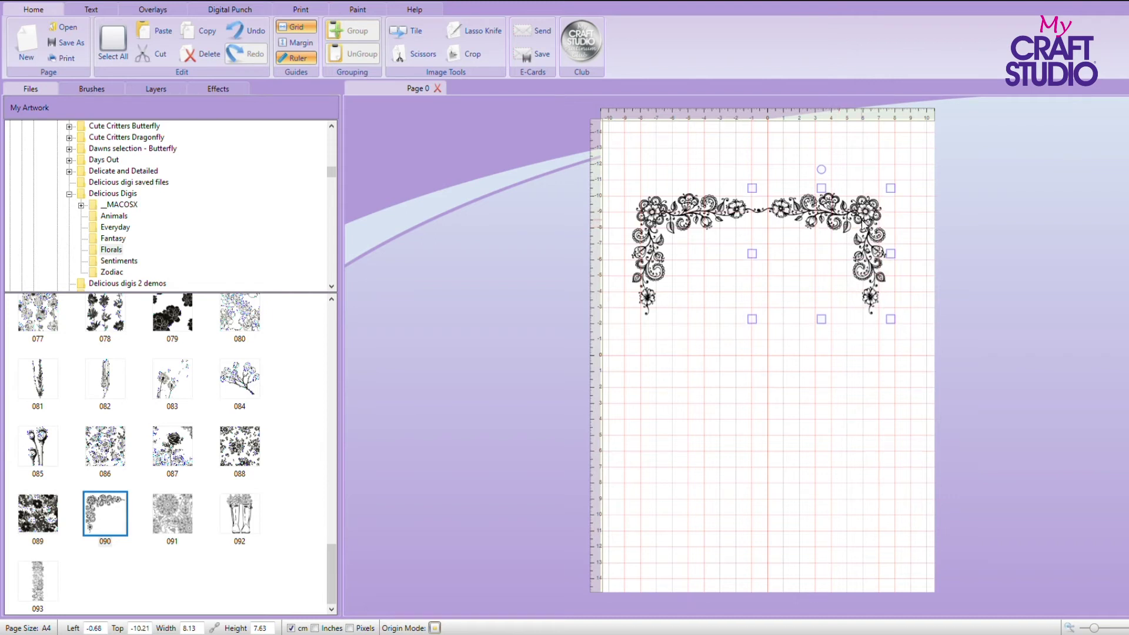
Group the two floral corners into one top border and duplicate it
click(165, 35)
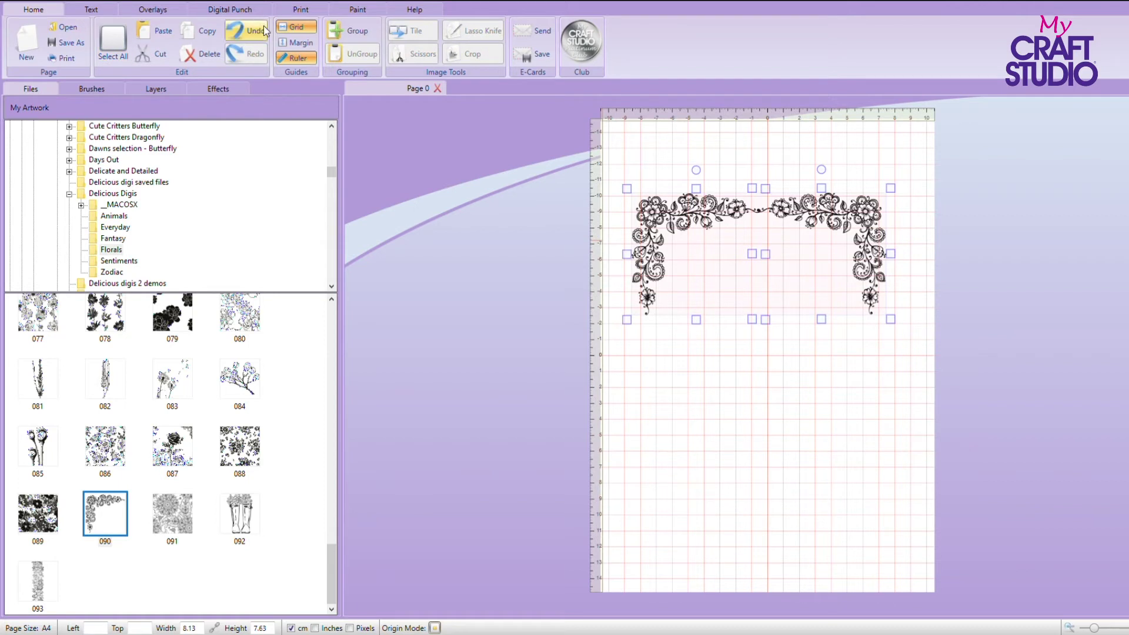
click(366, 30)
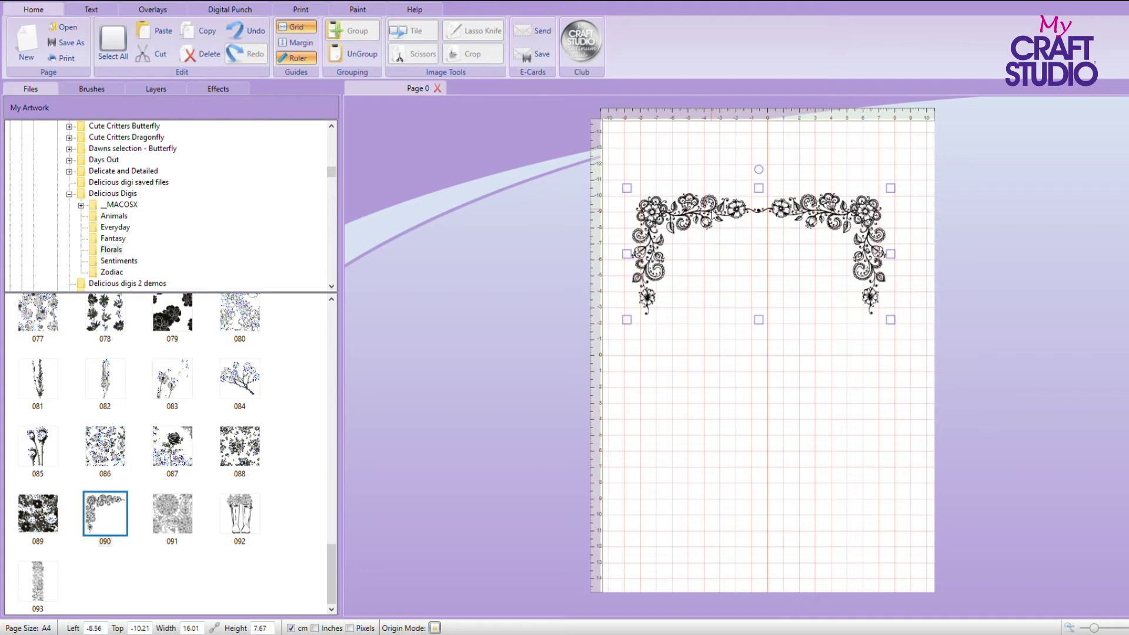
key(ctrl+c)
key(ctrl+v)
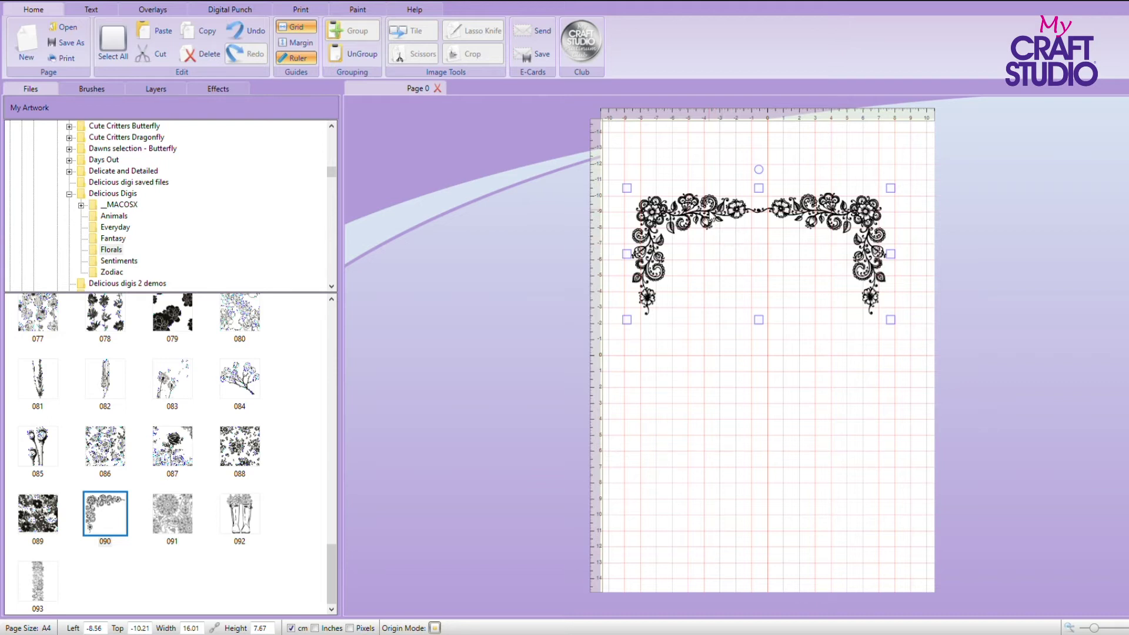
Move the duplicate border down, flip it vertically, and align it under the top corners
drag(709, 213, 714, 333)
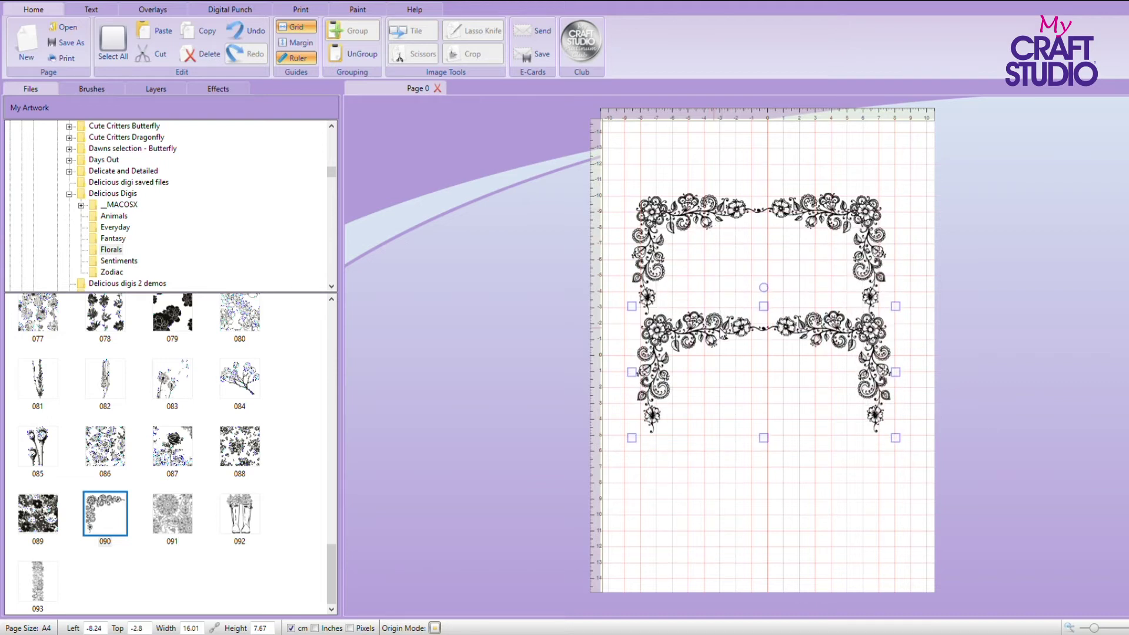
right_click(844, 443)
click(842, 448)
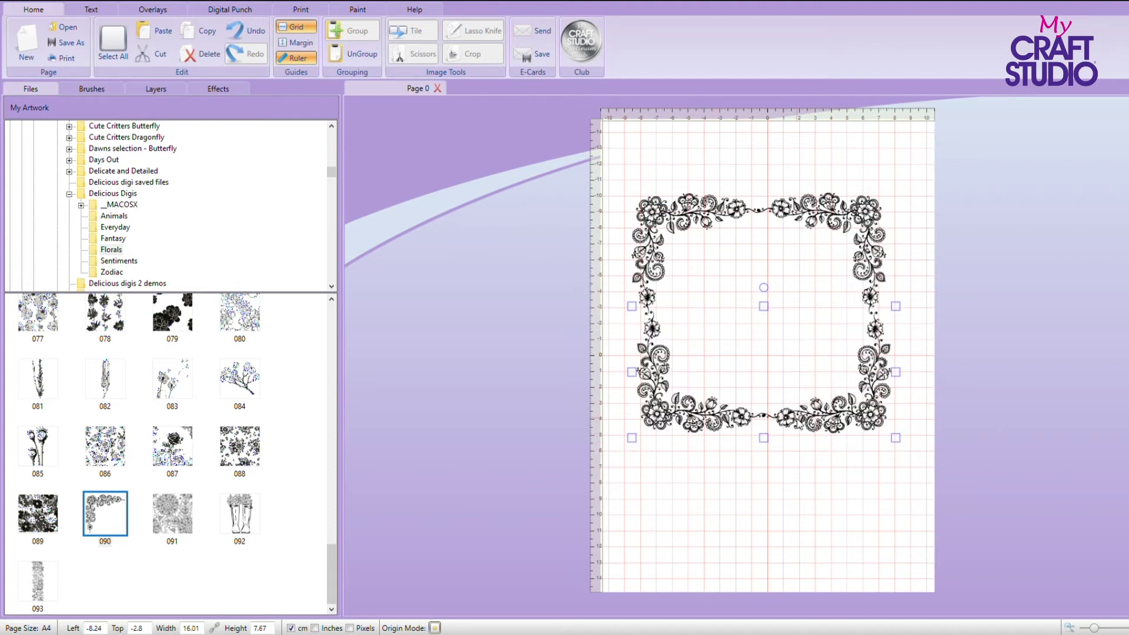
drag(798, 425, 793, 428)
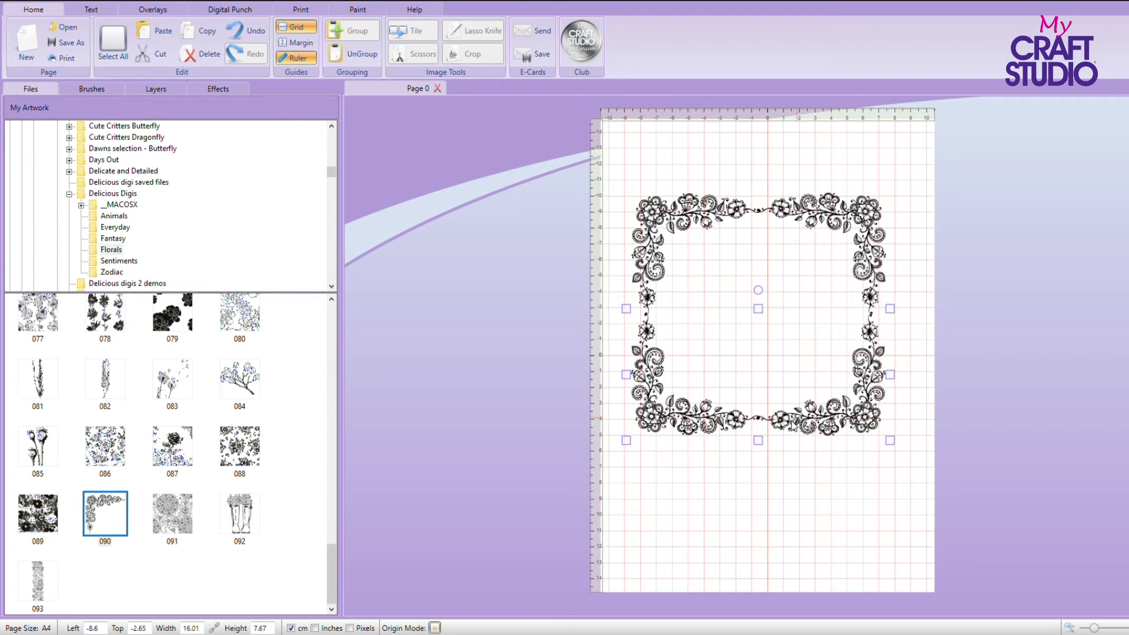
drag(793, 428, 794, 425)
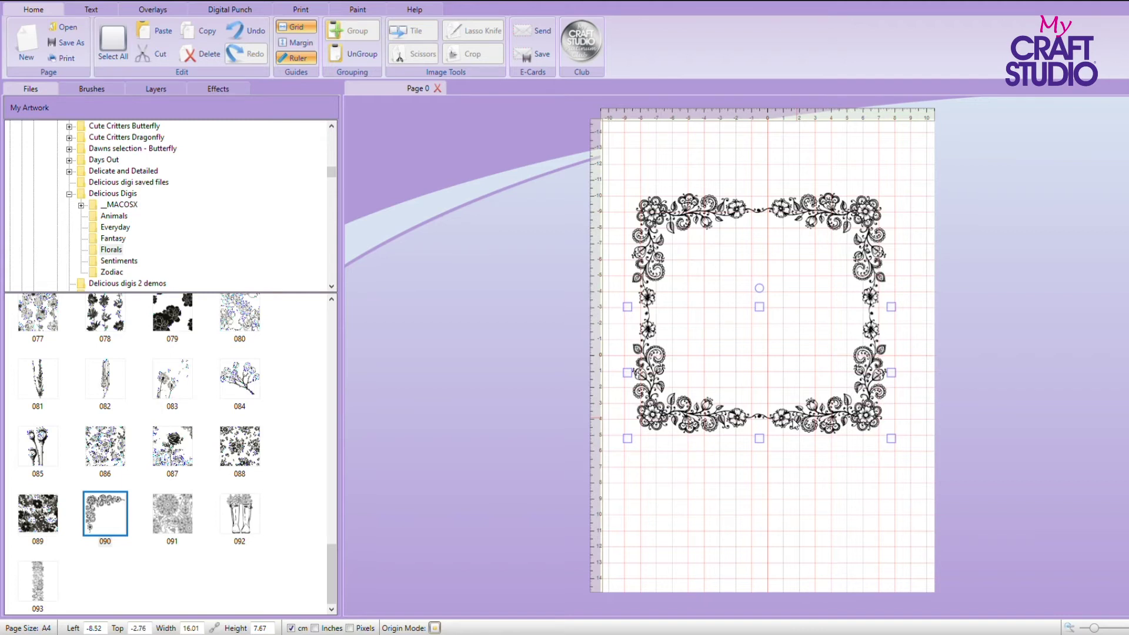
Resize the whole floral frame to 13.11 × 13.09 cm and centre it near the page top
click(103, 35)
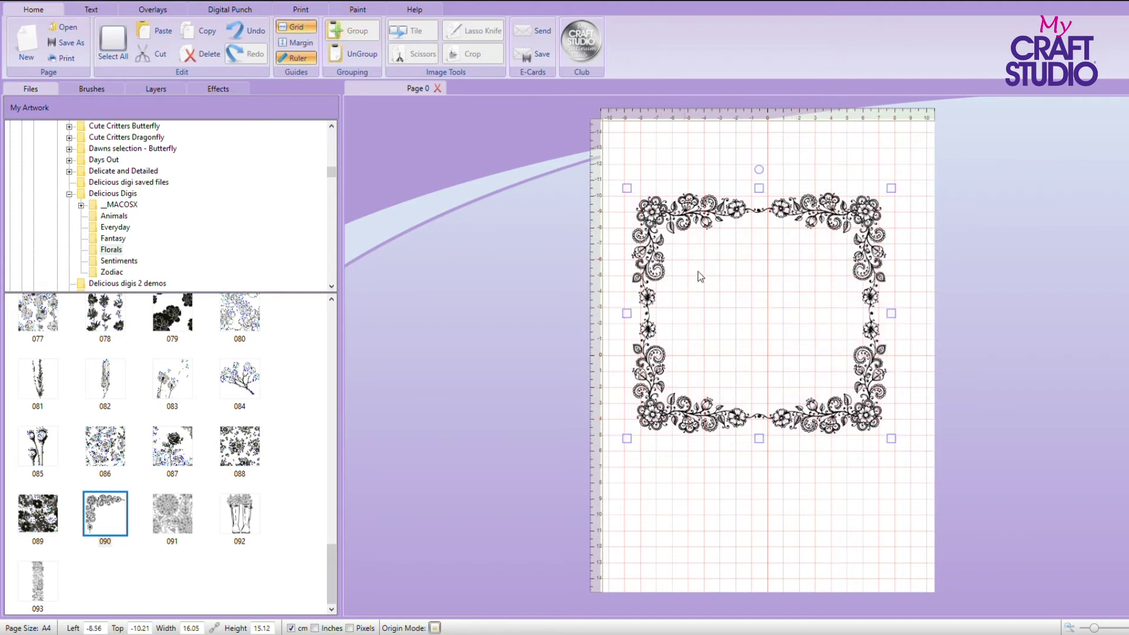
drag(732, 292, 729, 317)
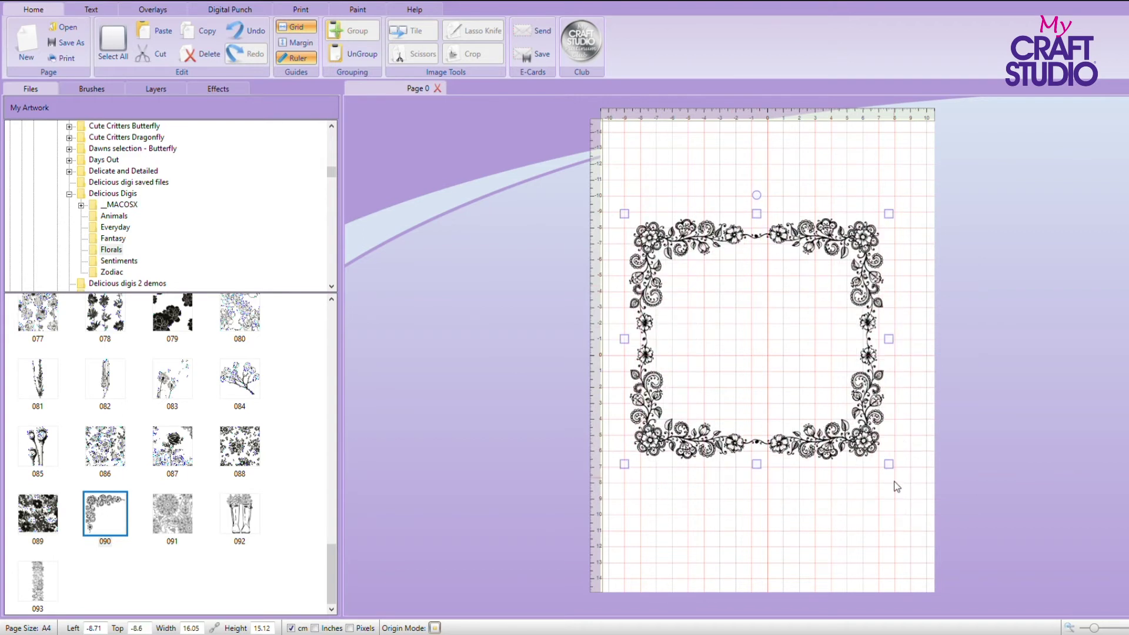
drag(890, 467, 853, 430)
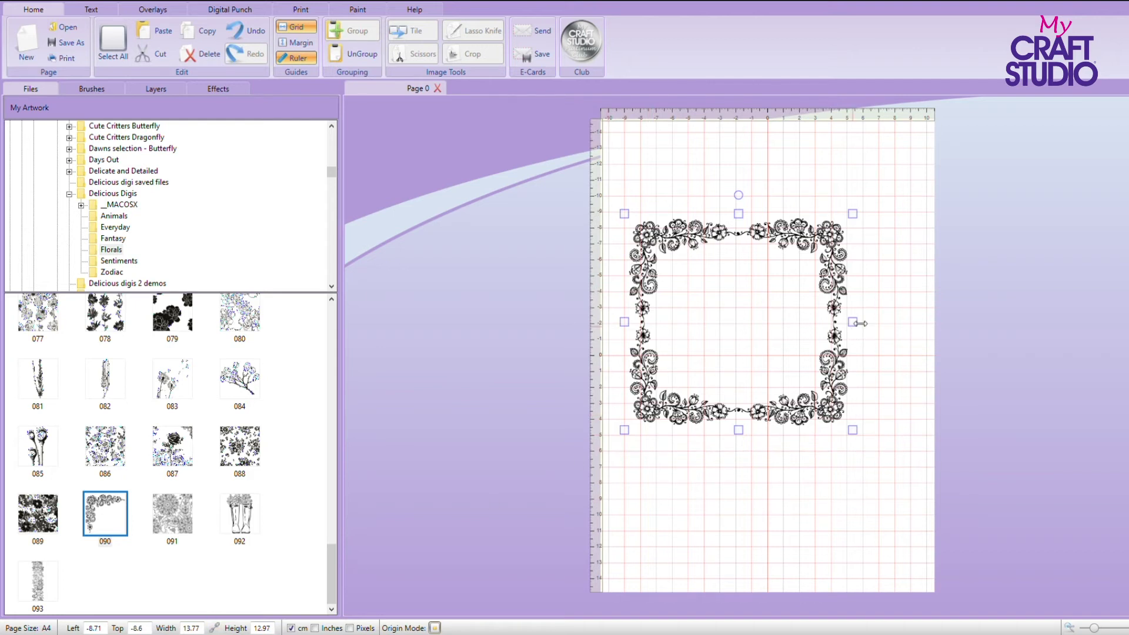
drag(859, 322, 847, 329)
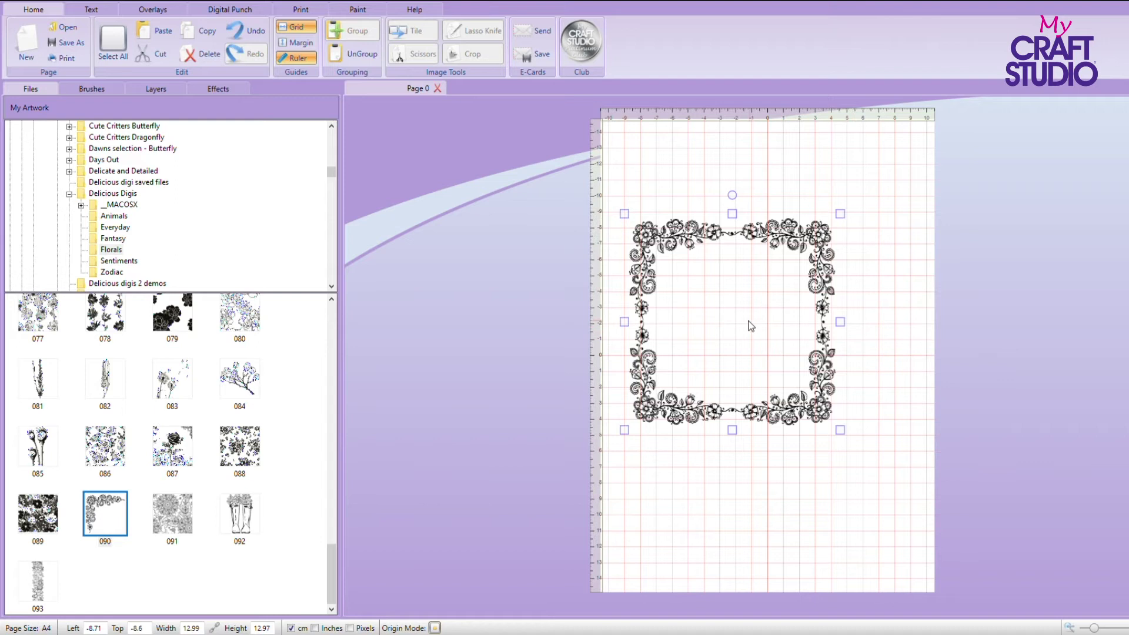
drag(750, 325, 784, 304)
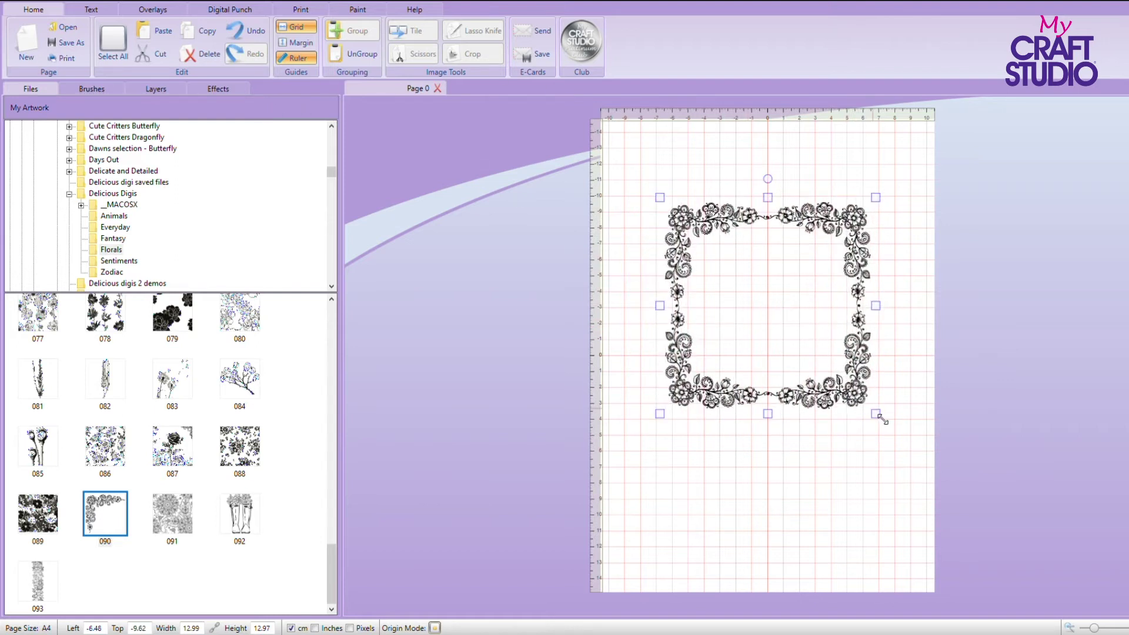
mouse_move(876, 417)
mouse_down()
mouse_move(959, 473)
mouse_move(877, 423)
mouse_up()
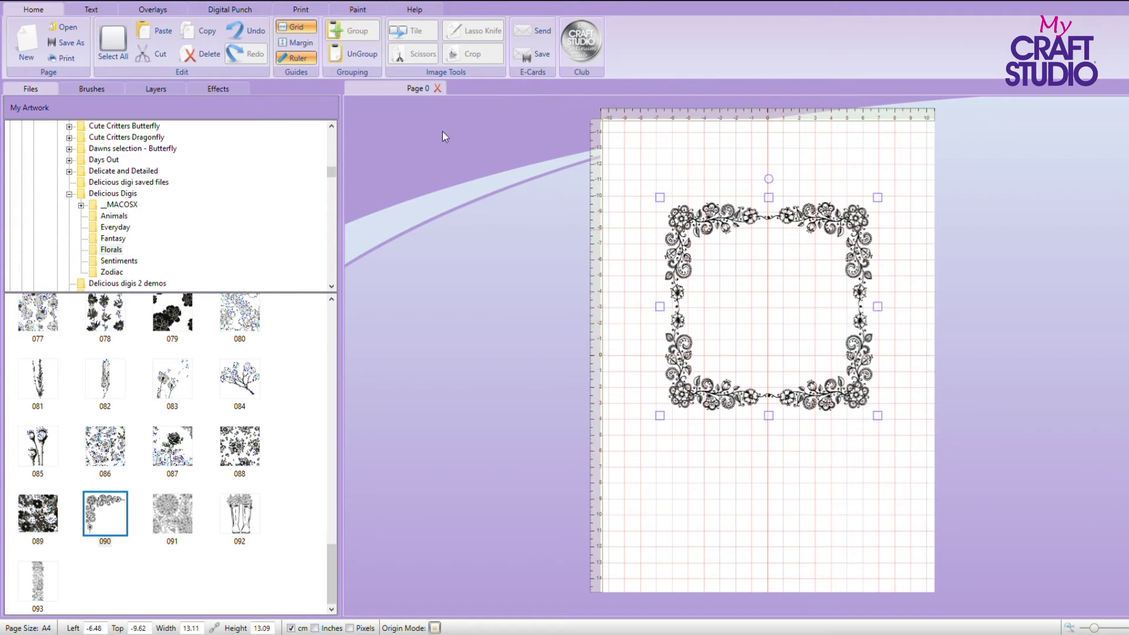
Delete the floral frame and place Animals puppy 010 at top-left, shrunk to 2.51 × 2.92 cm
click(198, 57)
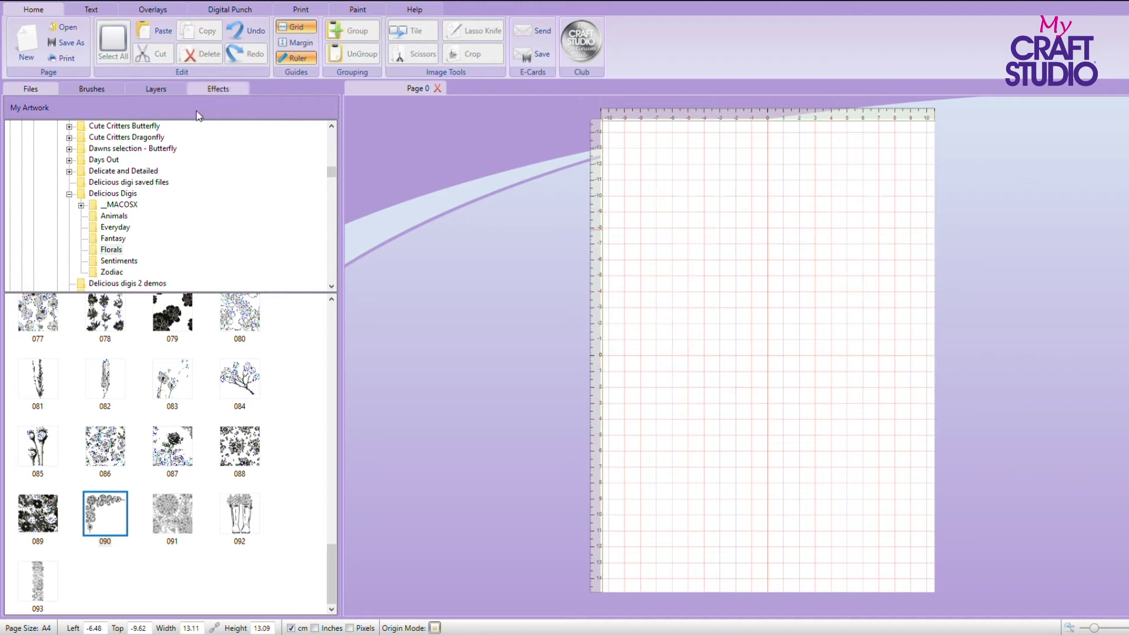
click(114, 216)
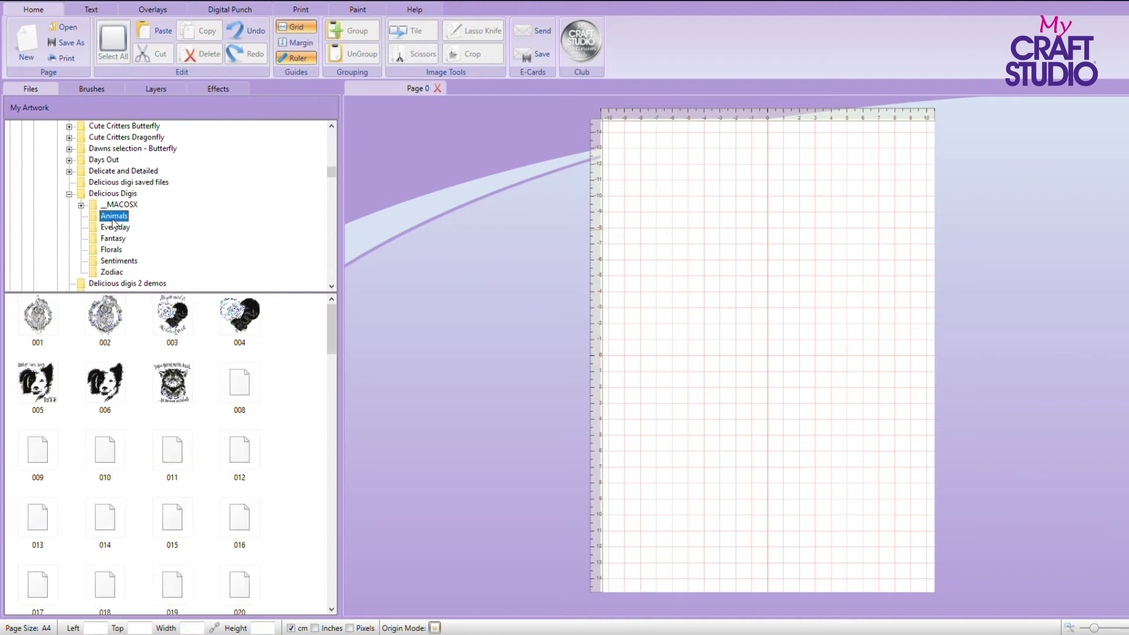
scroll(180, 393, down, 3)
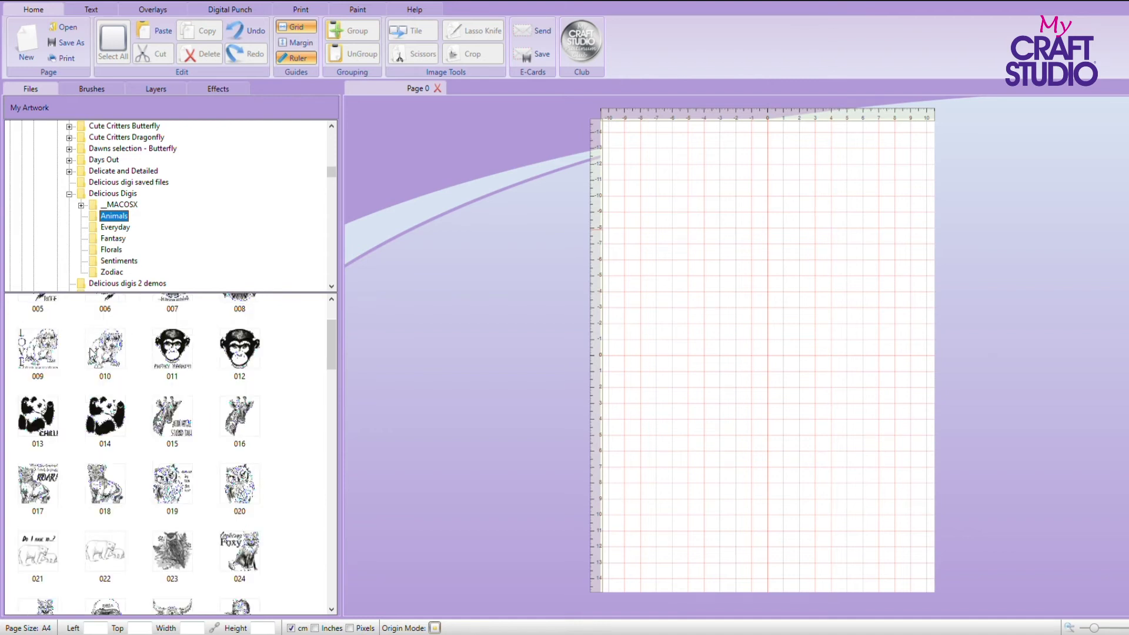
drag(105, 351, 647, 187)
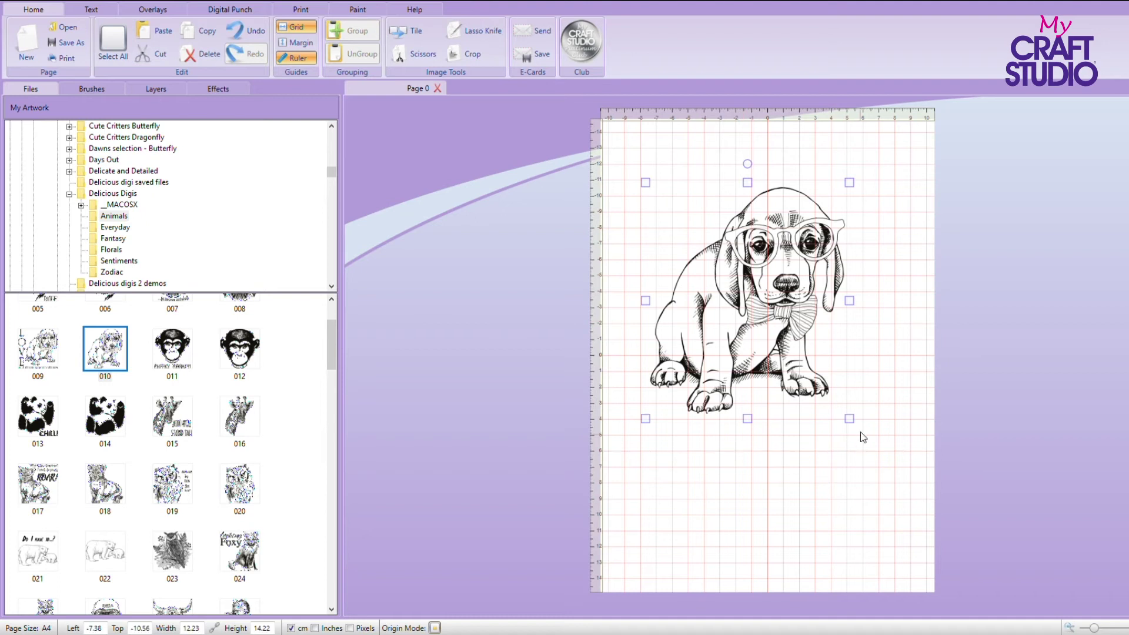
drag(850, 419, 633, 162)
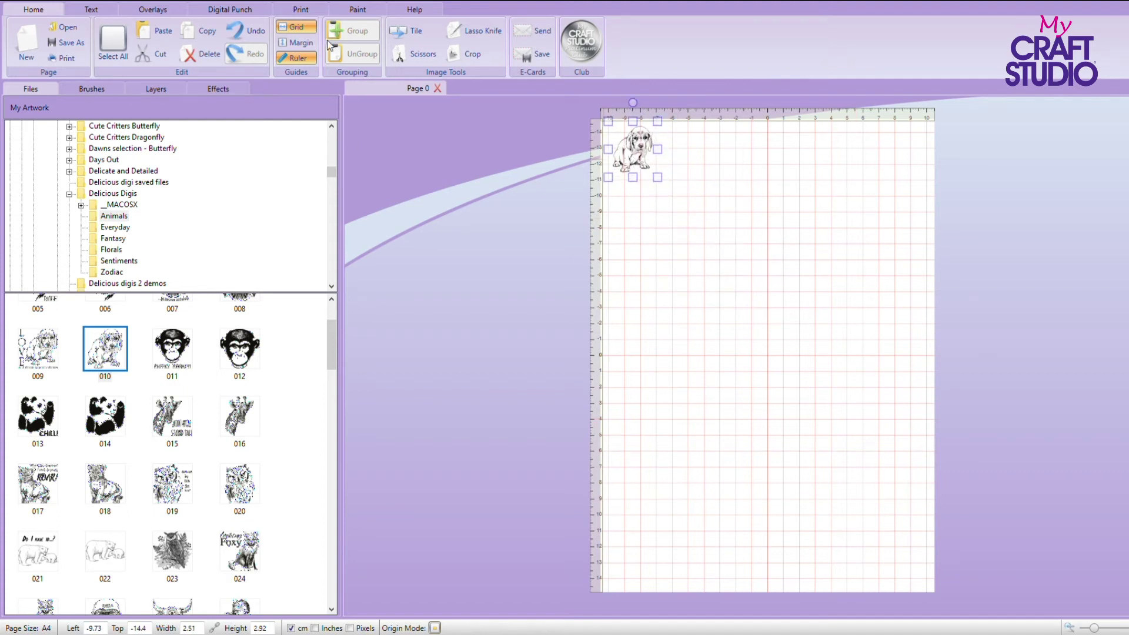
Tile puppy 010 in rows across the page, stretching the block to 20.15 × 29.3 cm
click(407, 33)
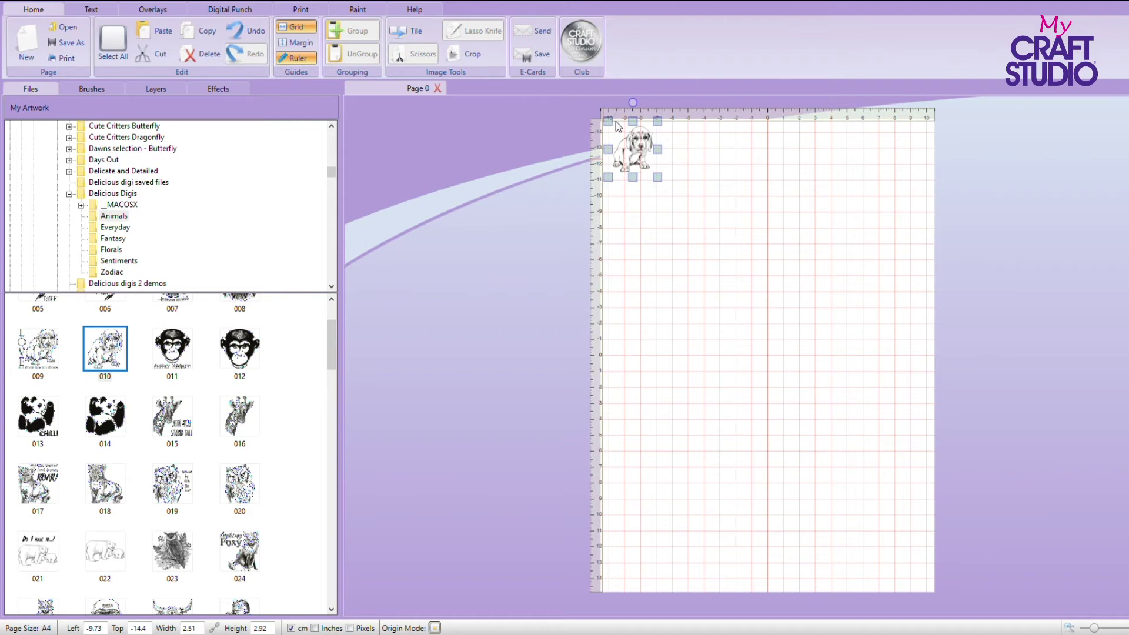
drag(661, 150, 947, 139)
drag(773, 177, 801, 597)
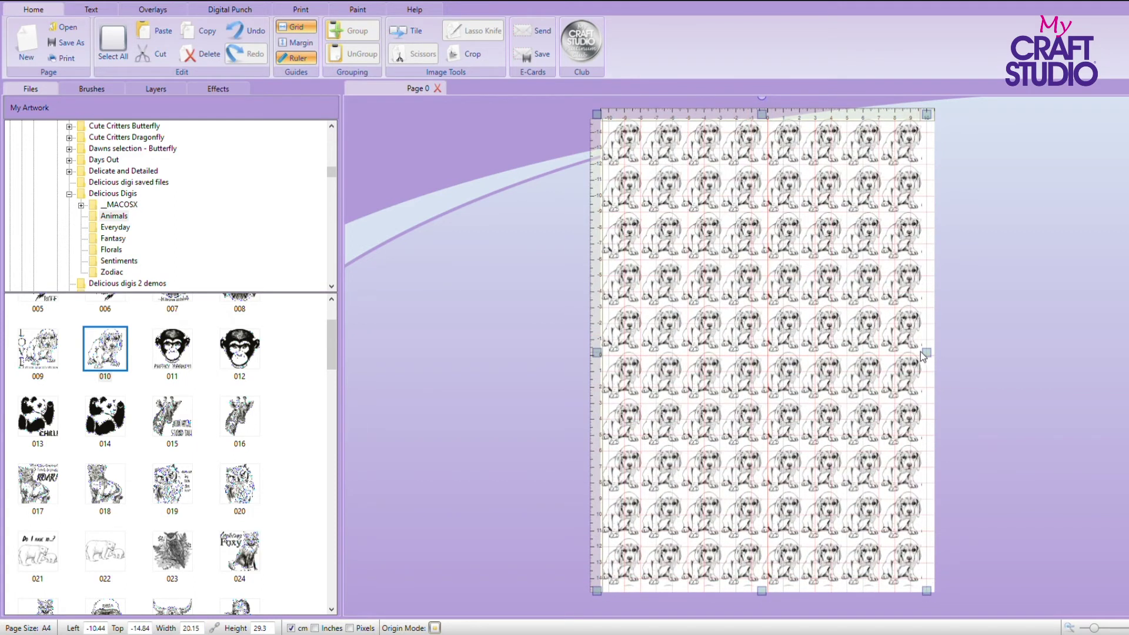
drag(928, 352, 944, 352)
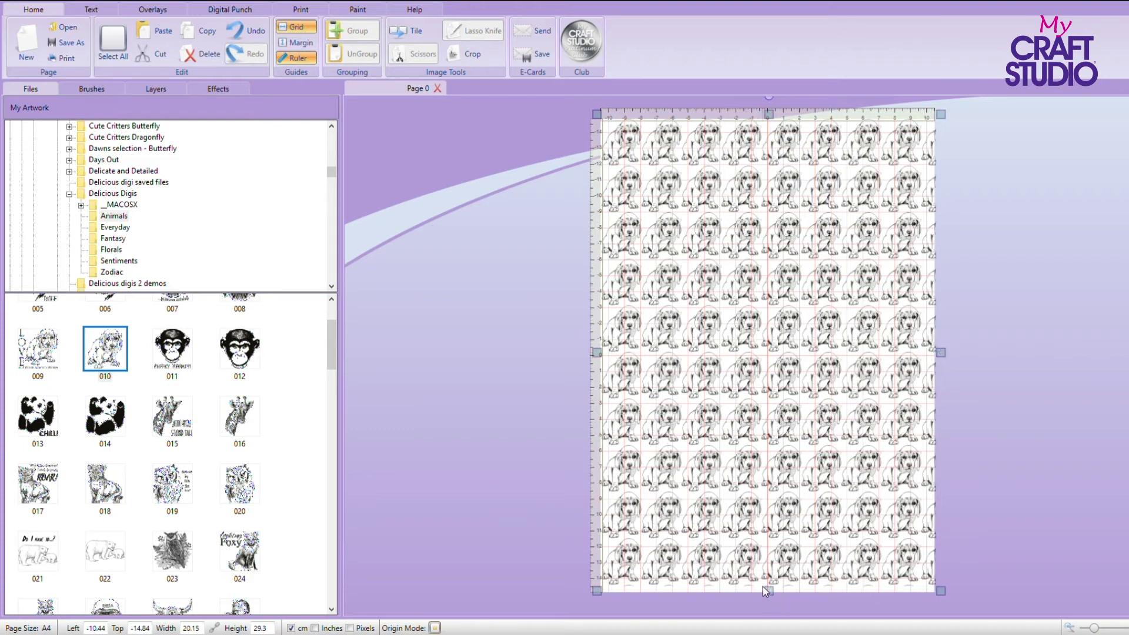
drag(768, 590, 773, 600)
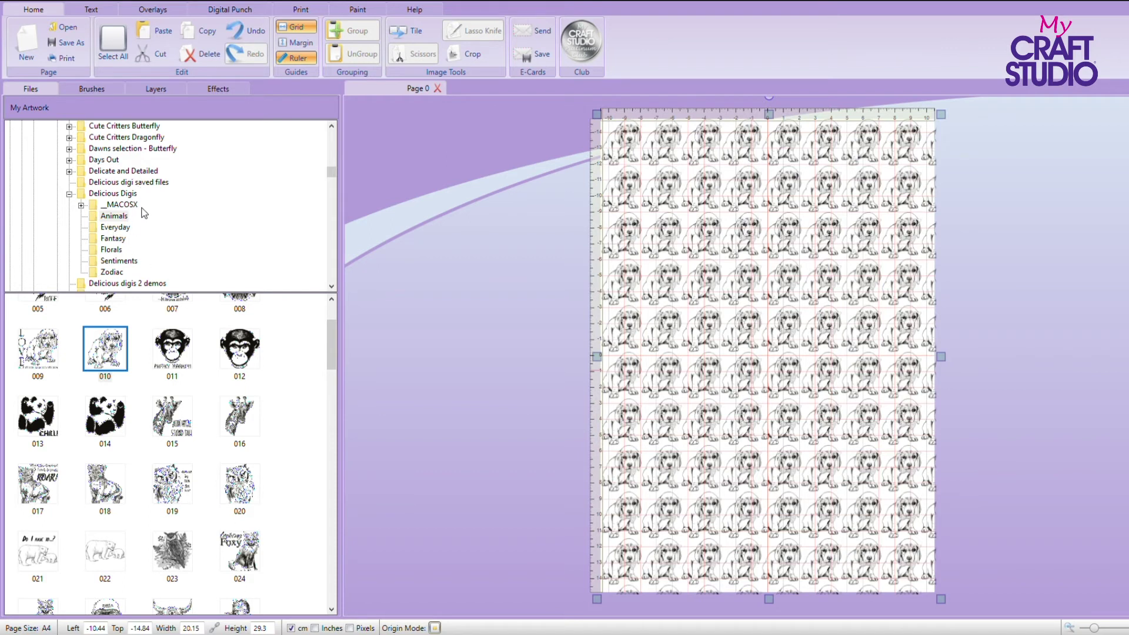
Browse to Petals of porcelain > usb > Printable Cardstock and pick the peach card swatch 006
scroll(141, 213, up, 20)
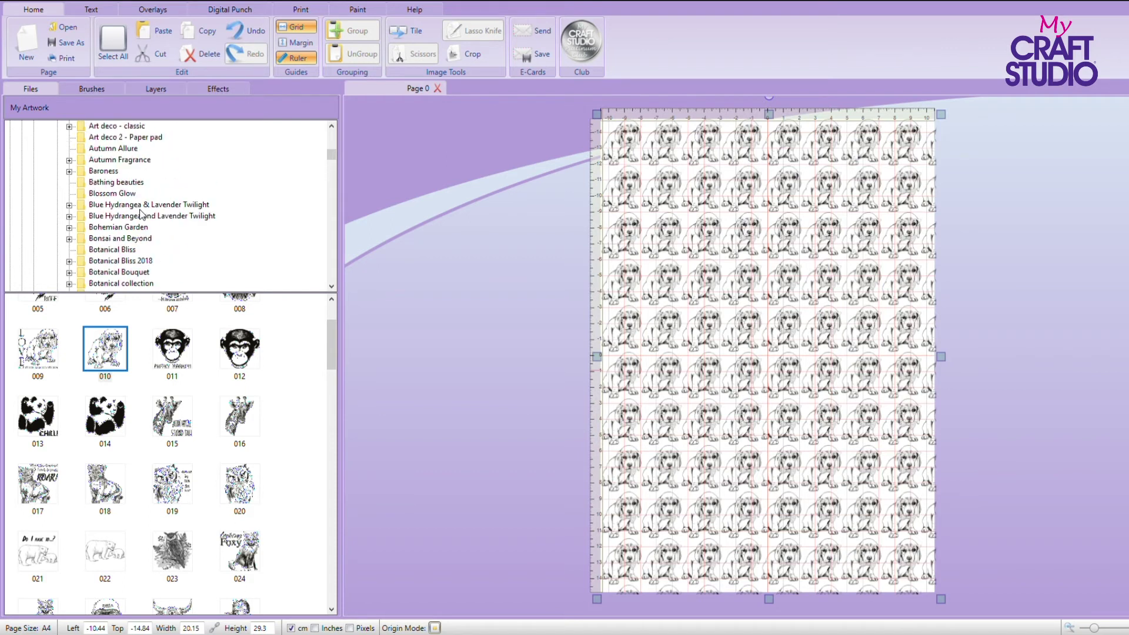
scroll(141, 212, up, 4)
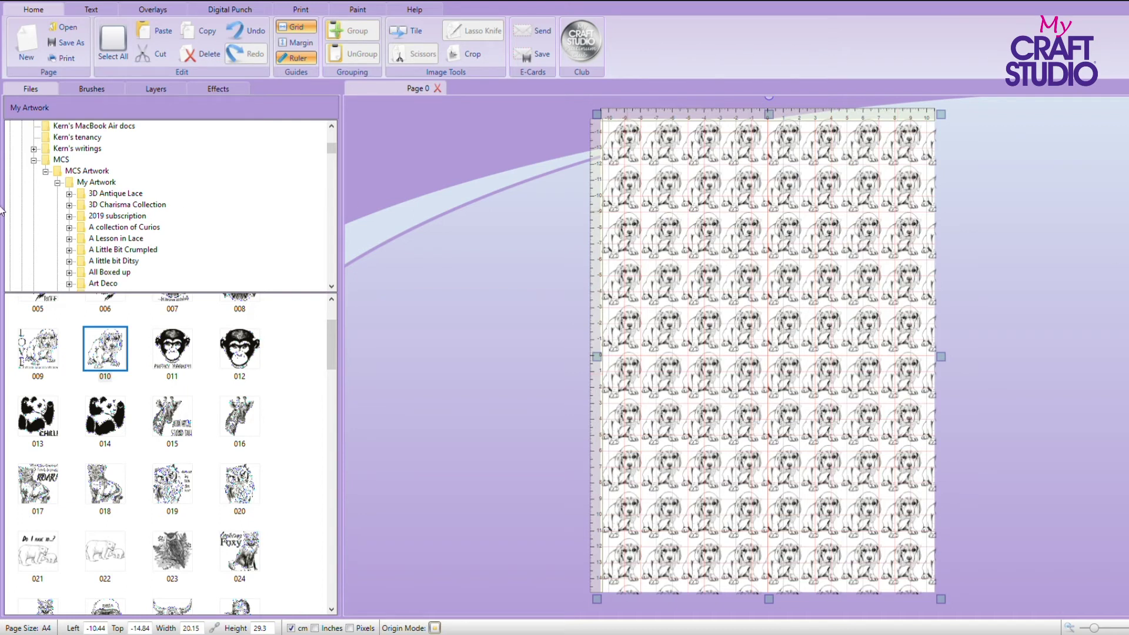
scroll(74, 195, down, 5)
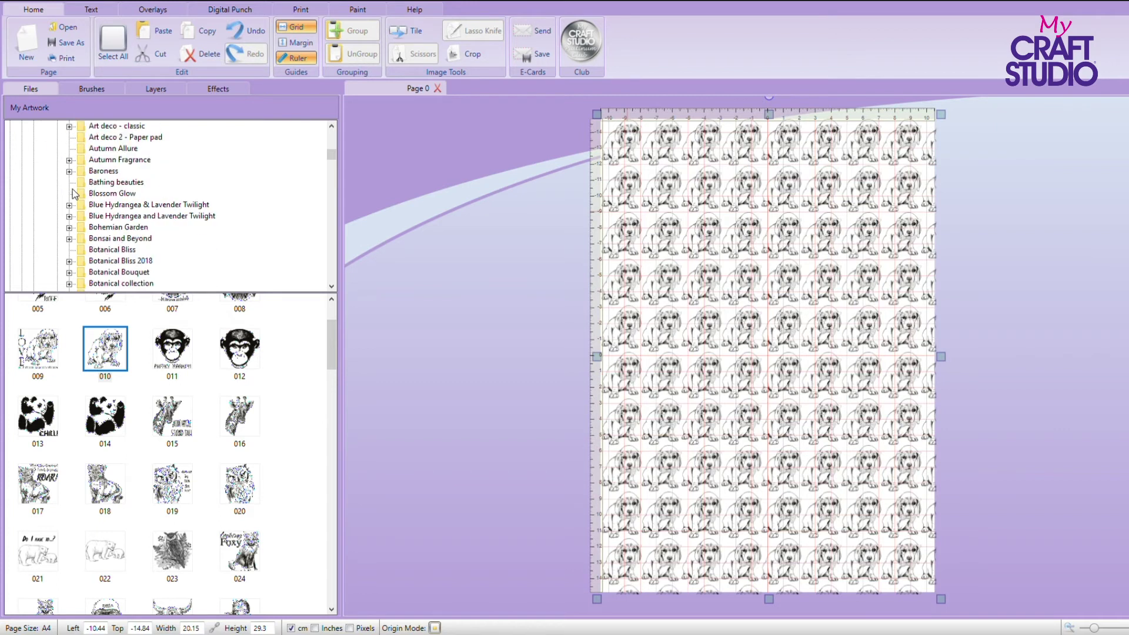
scroll(74, 194, down, 20)
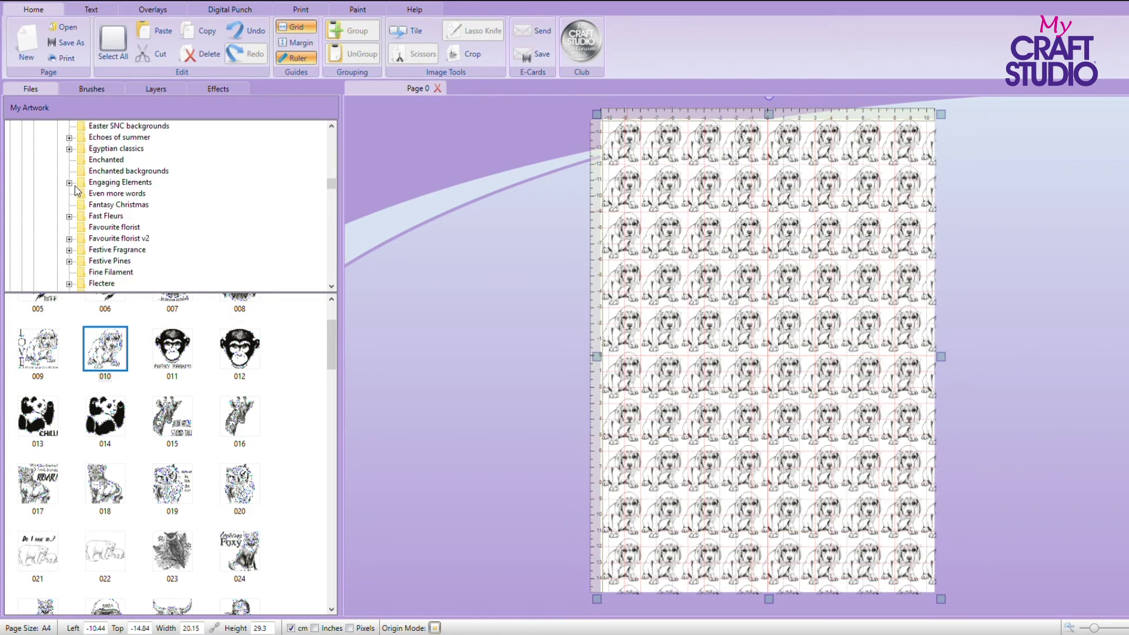
scroll(75, 186, down, 20)
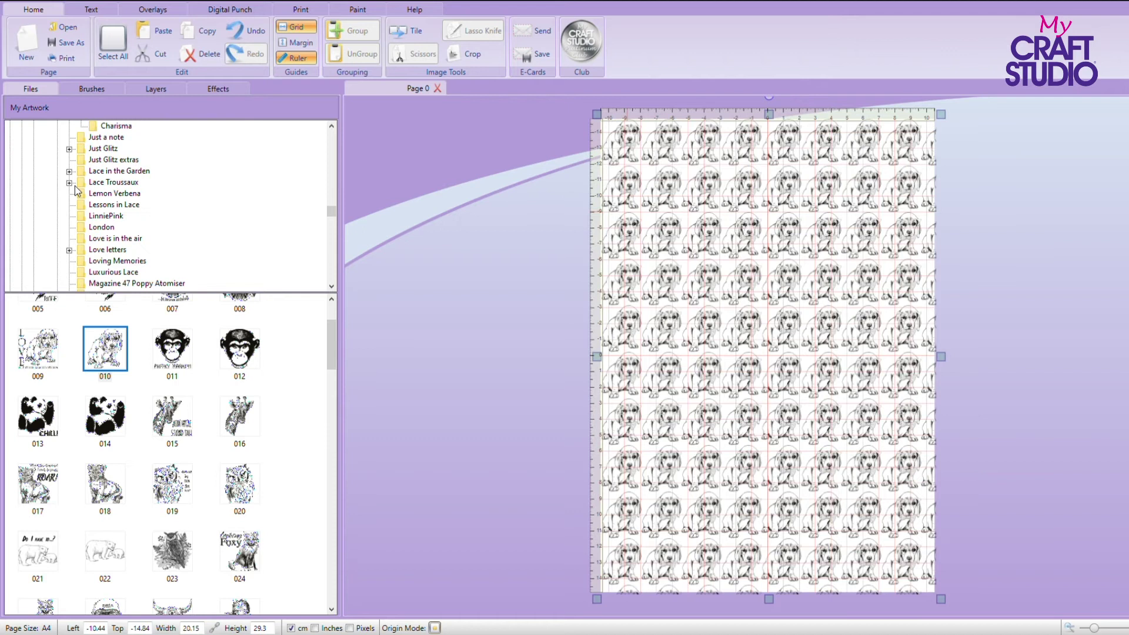
scroll(76, 185, down, 10)
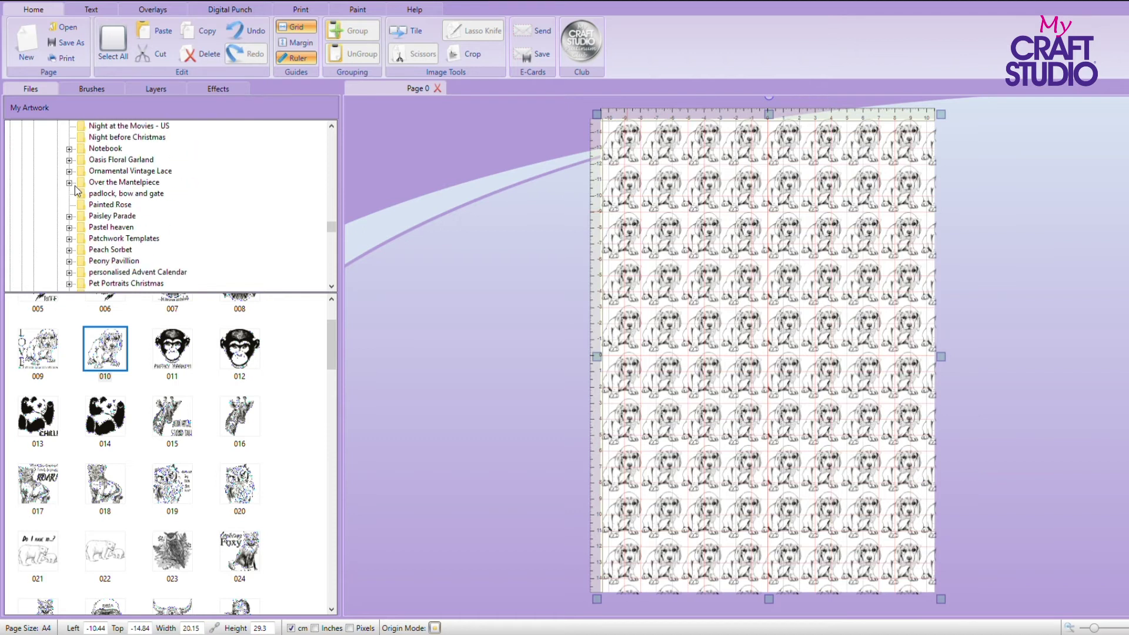
scroll(76, 186, down, 2)
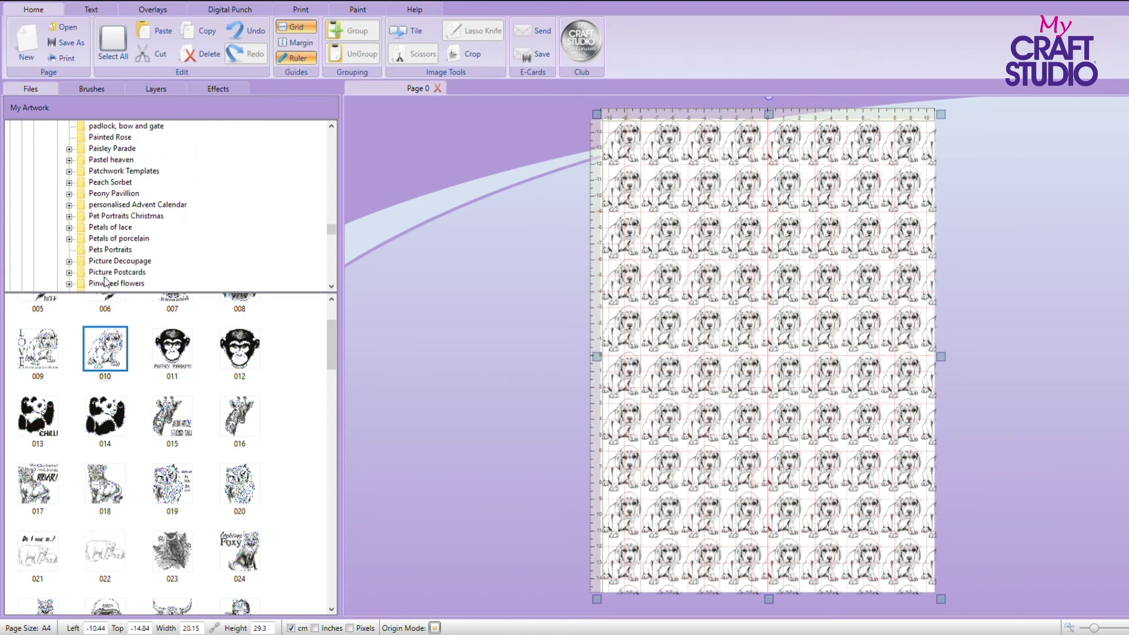
click(69, 238)
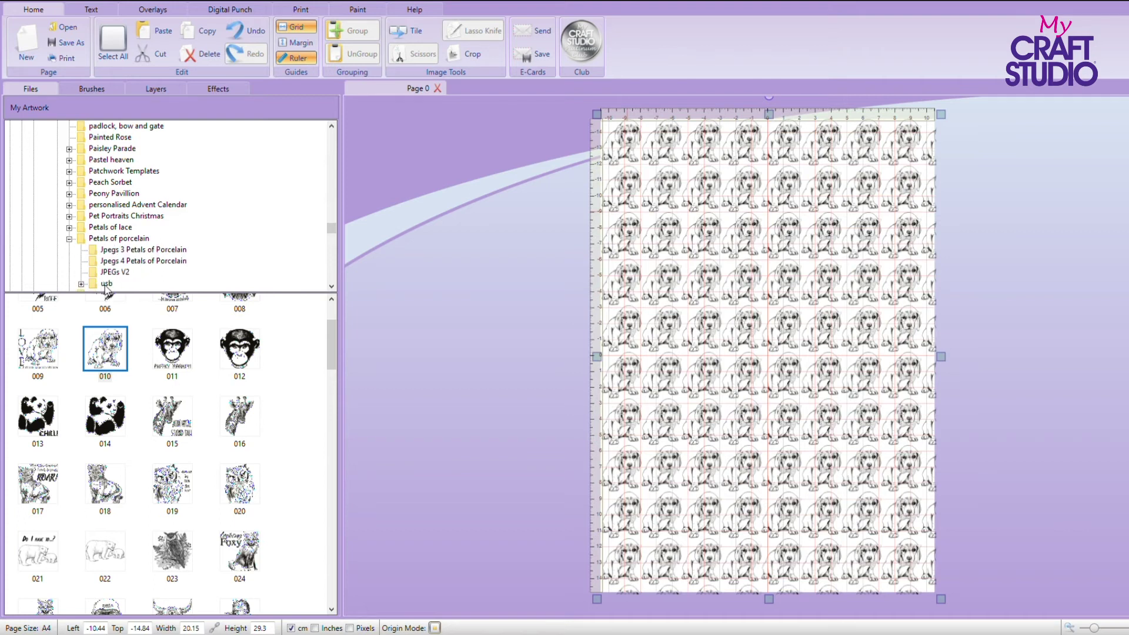
click(81, 285)
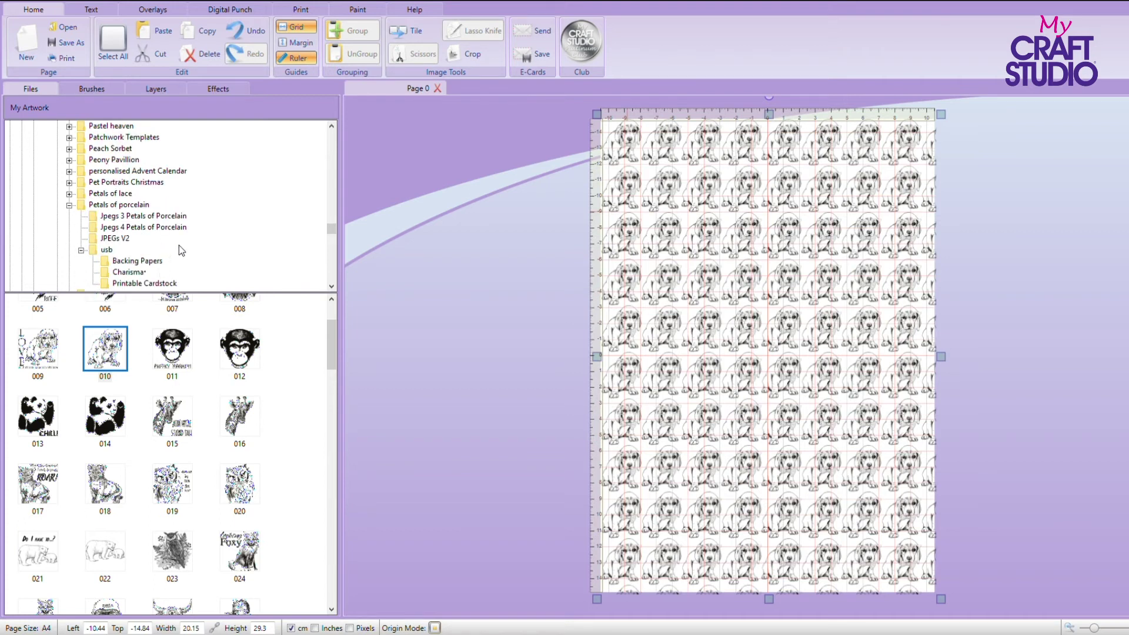
scroll(179, 245, down, 1)
click(144, 250)
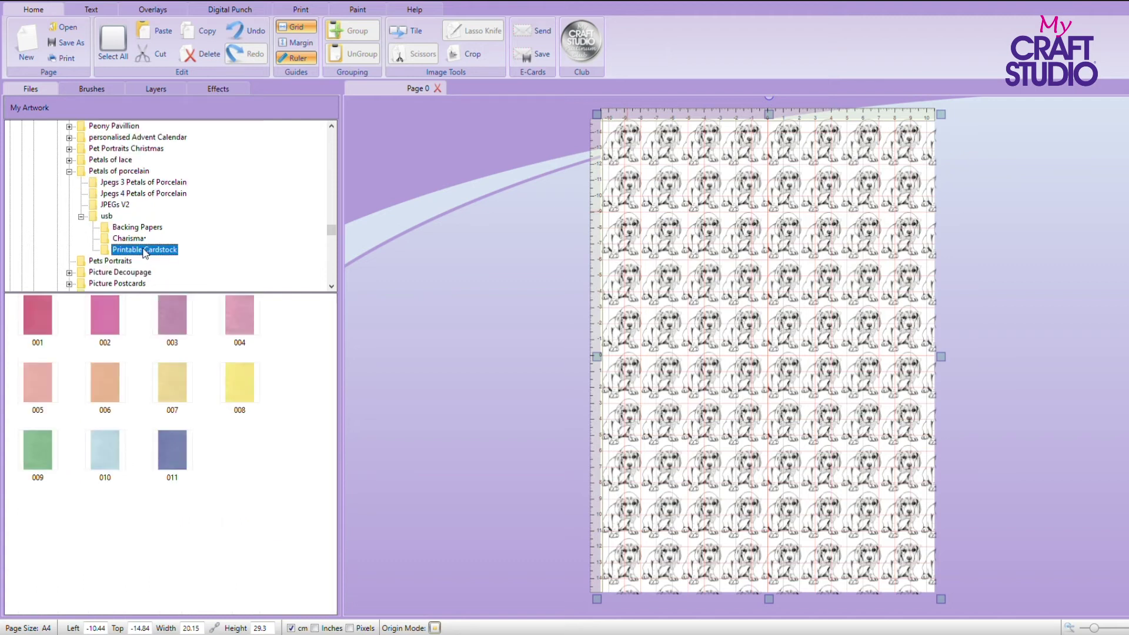
click(104, 382)
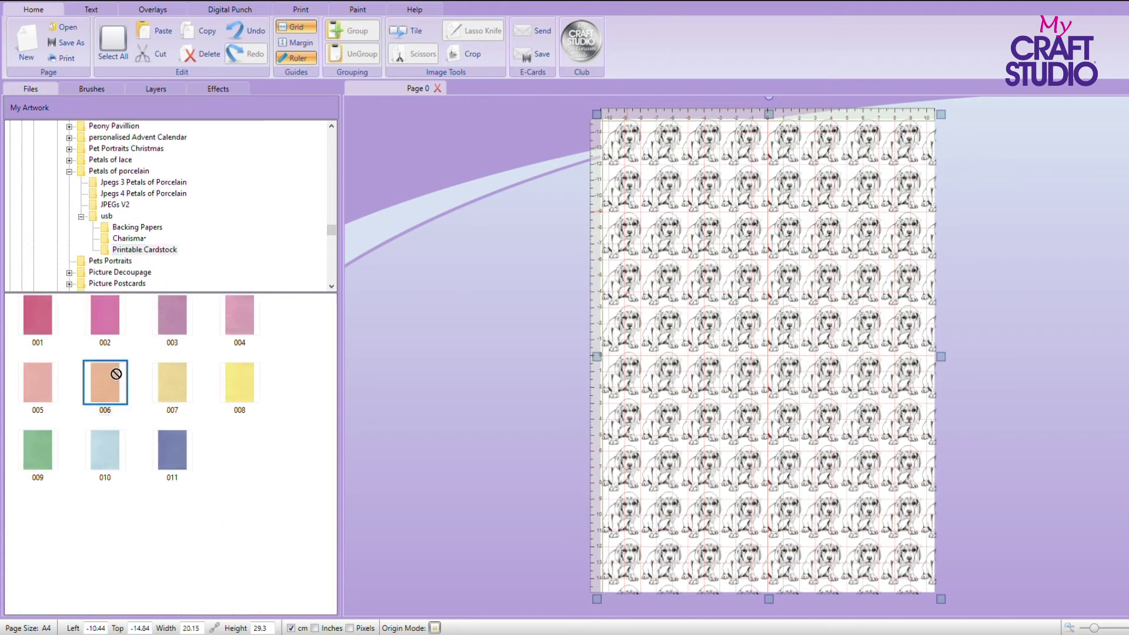
Place peach card 006 behind the puppy tiles, aligned to cover the A4 page at 21.29 × 30.01 cm
click(755, 271)
drag(827, 384, 754, 265)
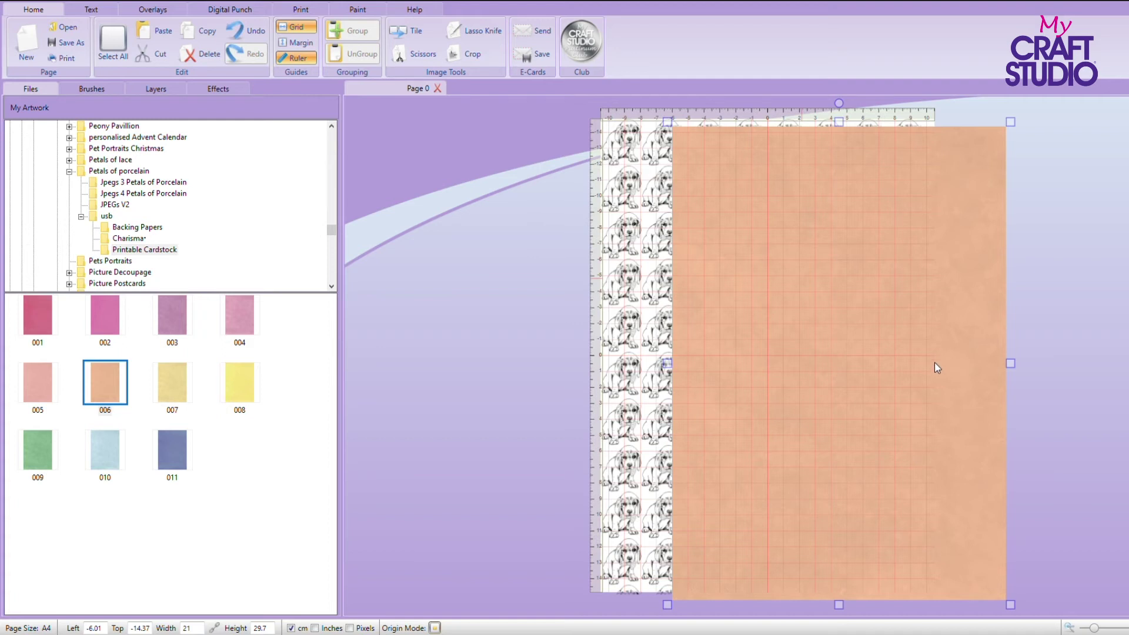
key(ctrl+b)
drag(977, 335, 845, 305)
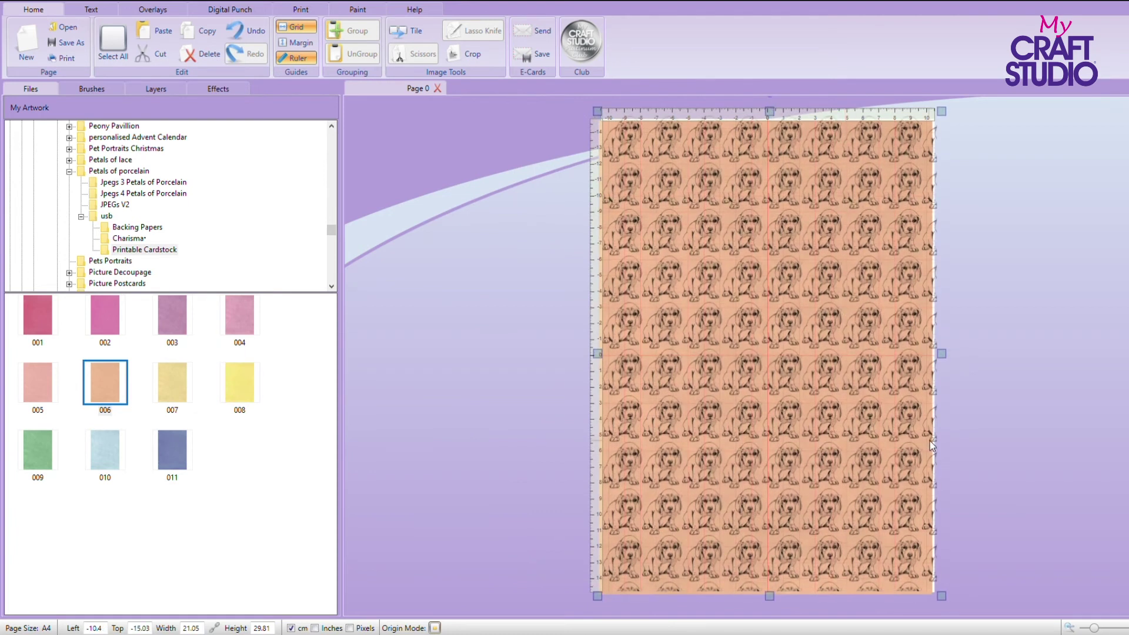
click(110, 43)
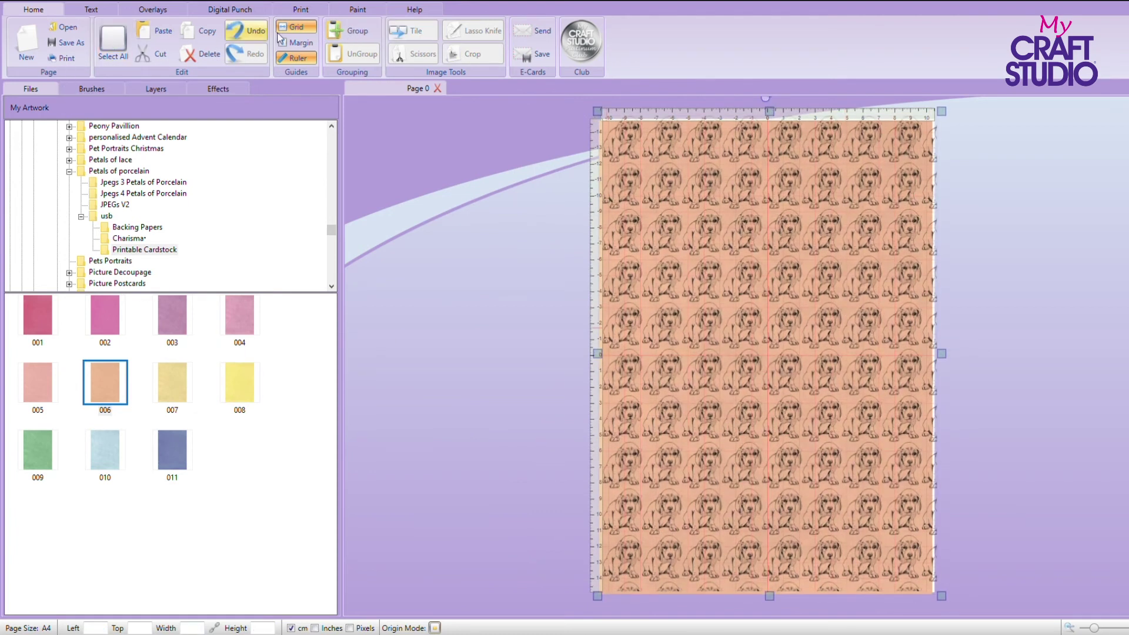
mouse_move(683, 211)
mouse_down()
mouse_move(793, 215)
mouse_move(685, 212)
mouse_up()
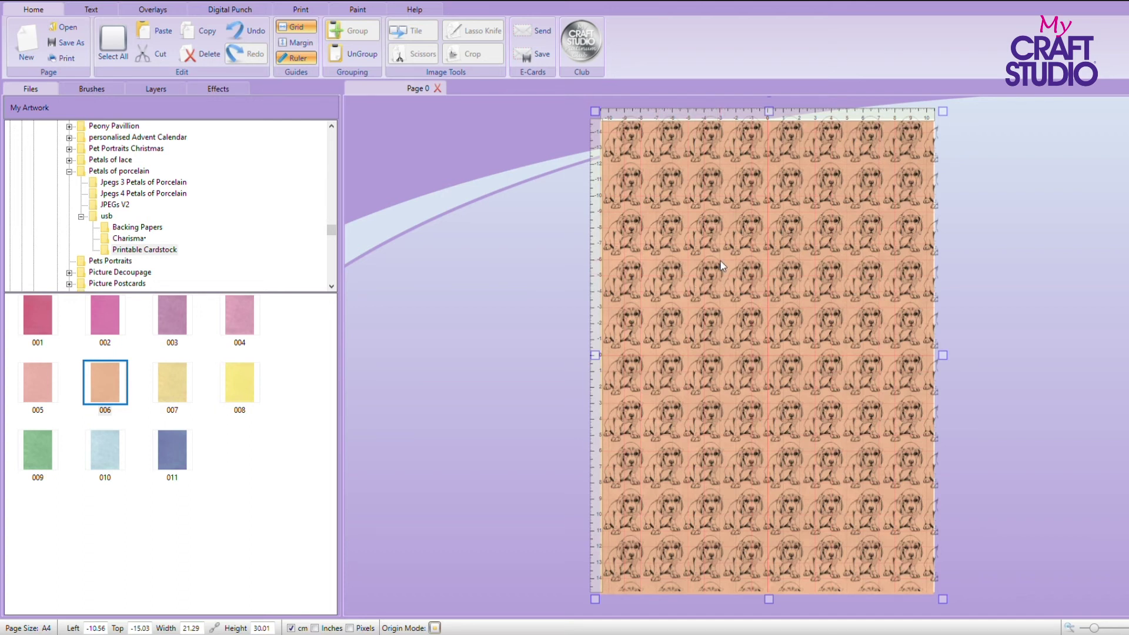
Delete the puppy design and fill the A4 page with pink card 004 at 21 × 29.7 cm
key(Delete)
click(241, 383)
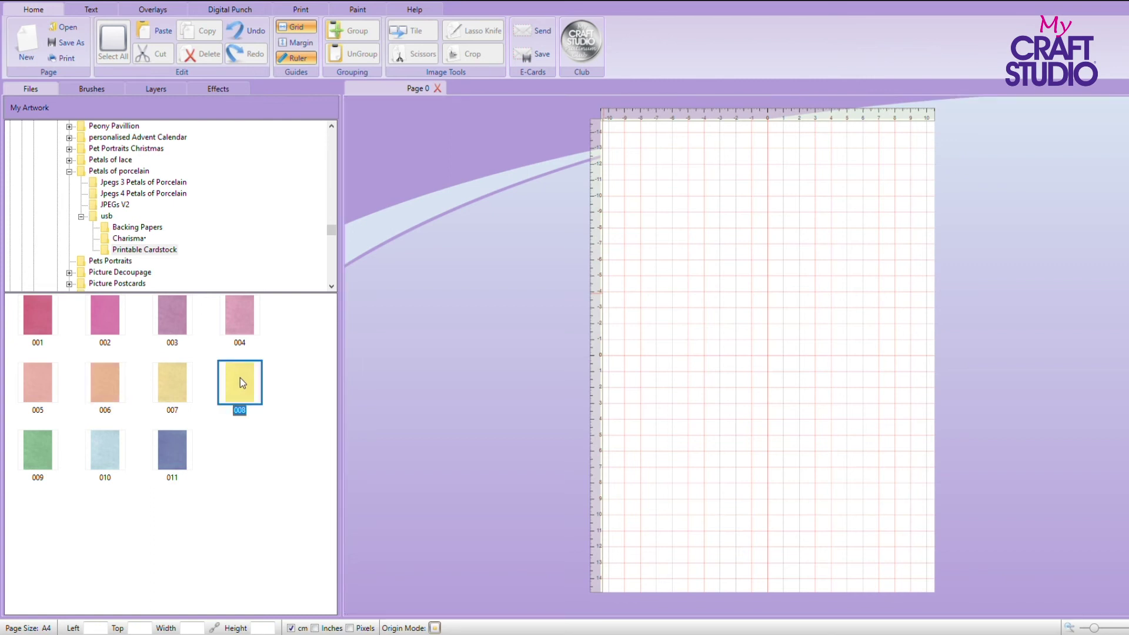
drag(252, 386, 750, 239)
drag(803, 351, 657, 246)
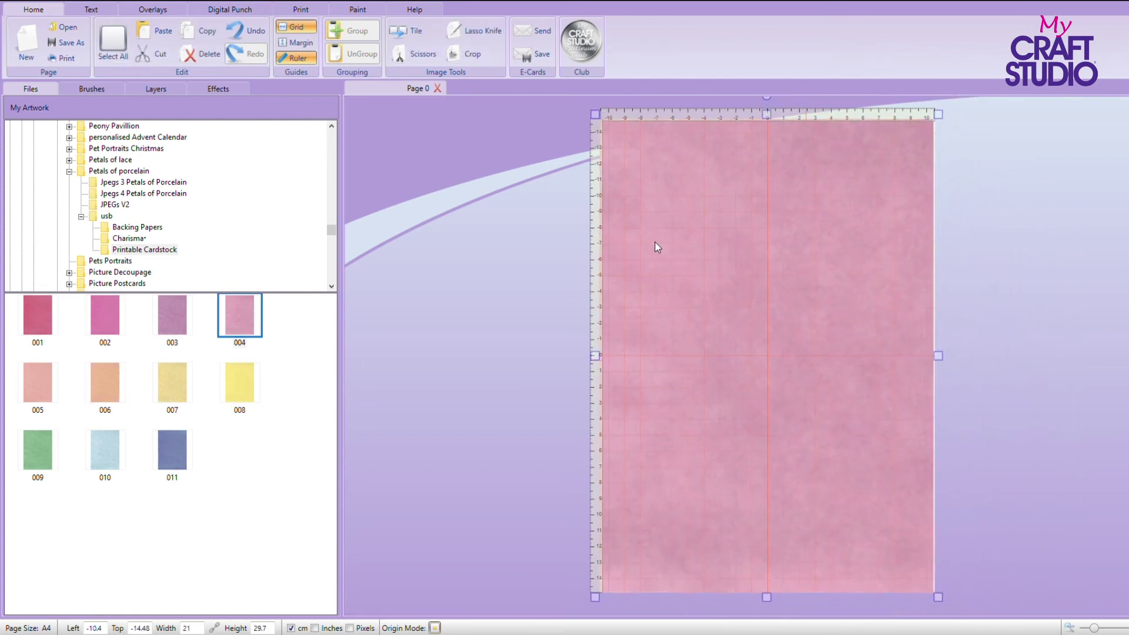
click(93, 90)
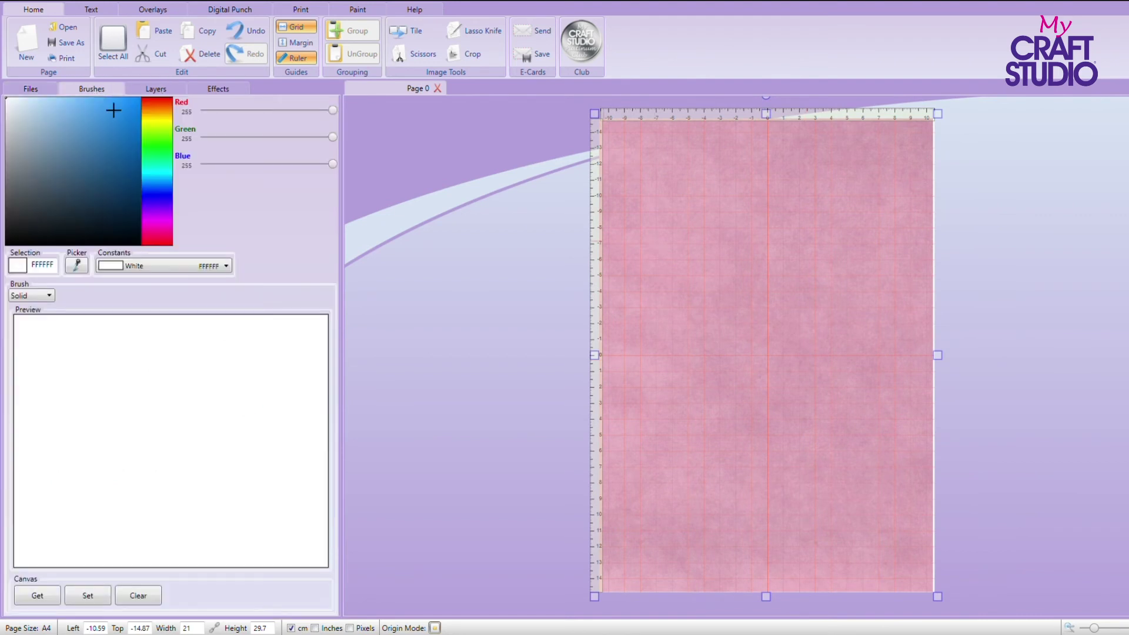
click(148, 91)
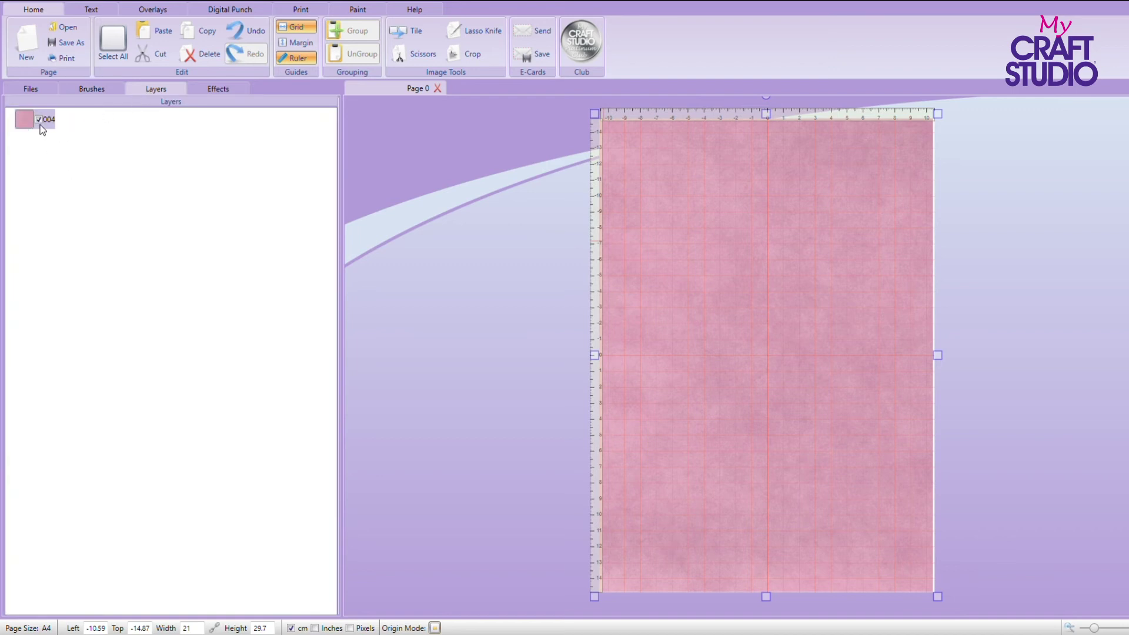
Try the hue slider, return it to 0, and lower the pink card's opacity to 66
click(221, 90)
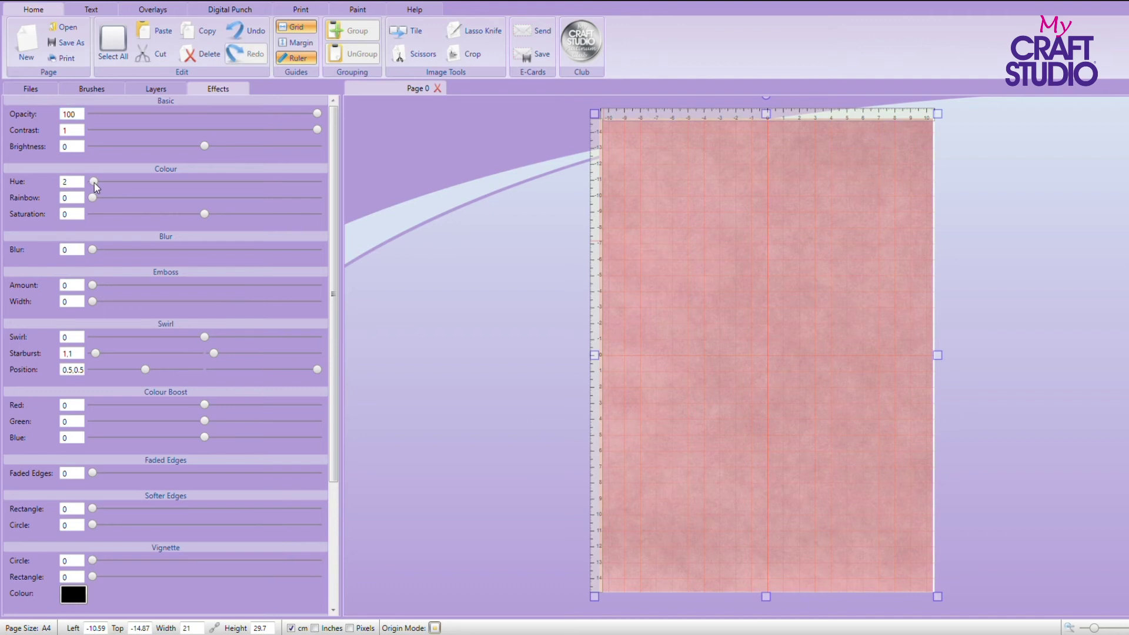
drag(94, 182, 259, 194)
drag(281, 191, 203, 187)
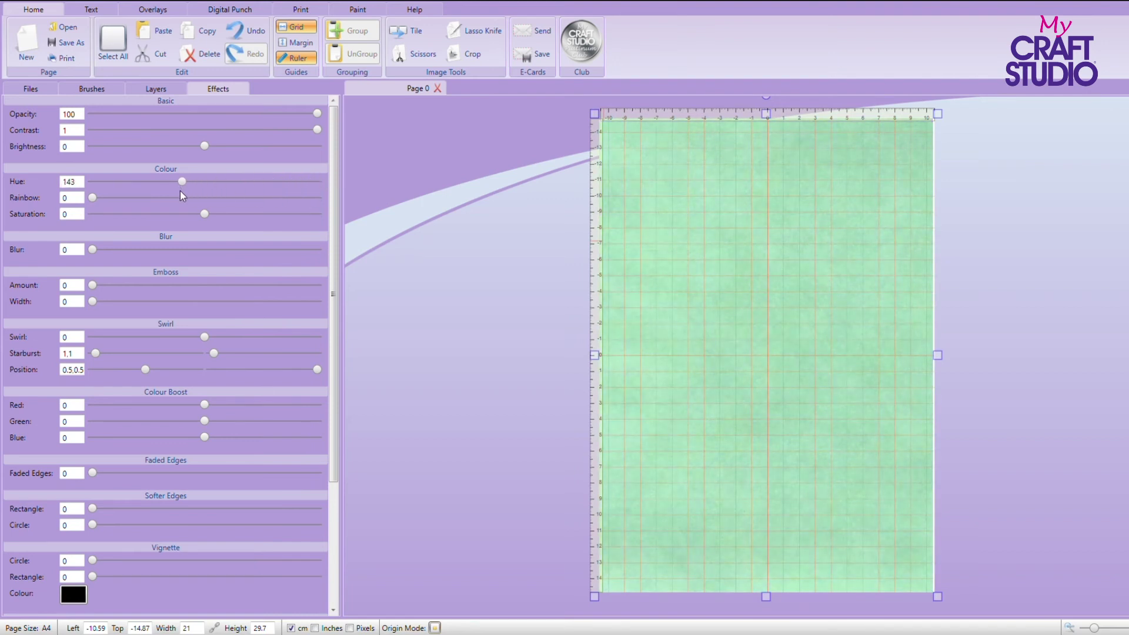
drag(116, 199, 92, 199)
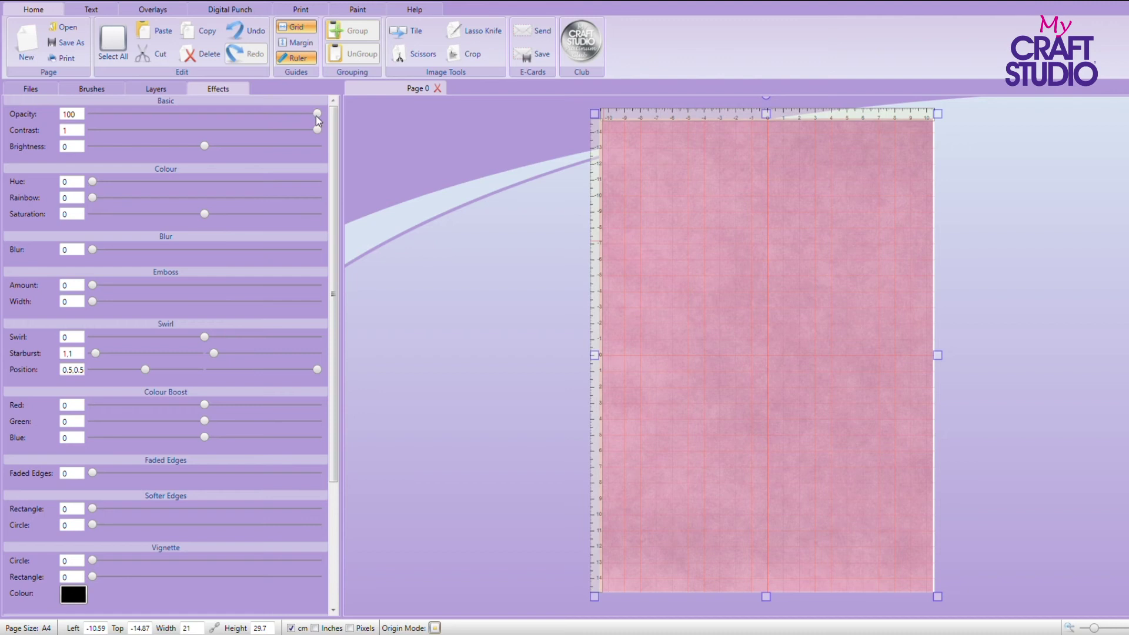
drag(317, 116, 241, 131)
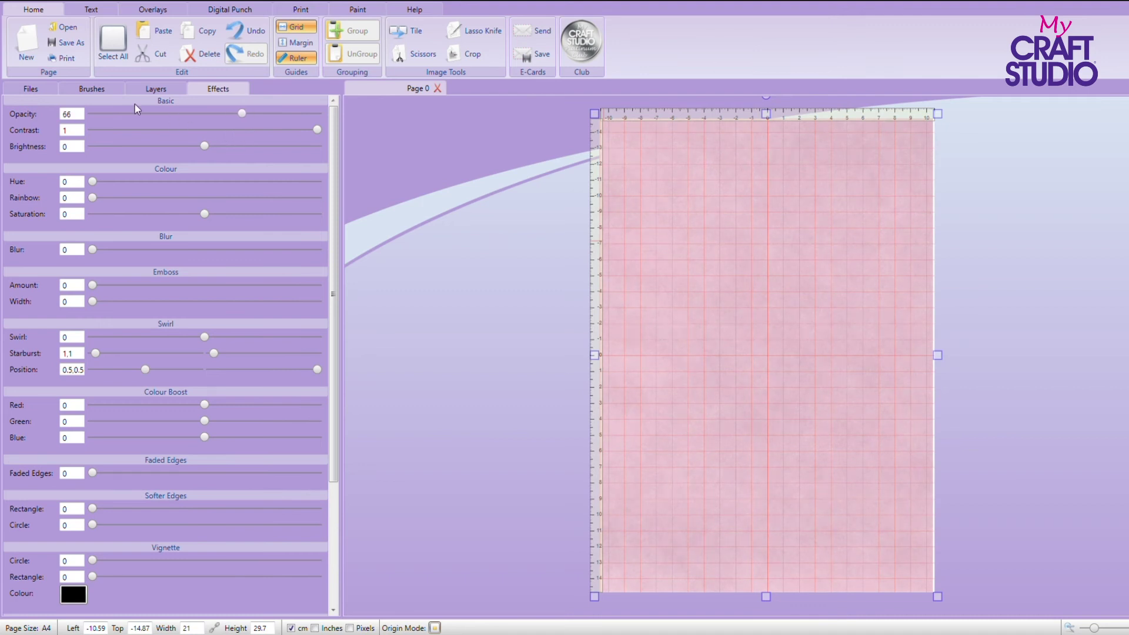
Place floral wreath 007 from Florals on the page, enlarged to 17.56 × 16.93 cm near the top
click(35, 90)
scroll(172, 219, up, 10)
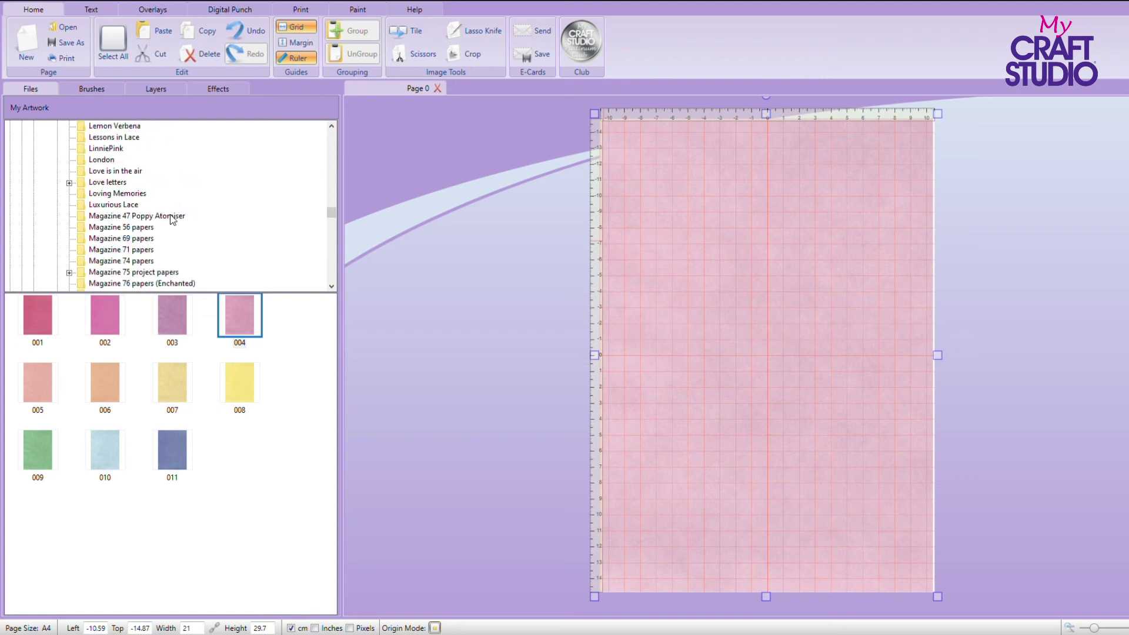
scroll(172, 219, up, 15)
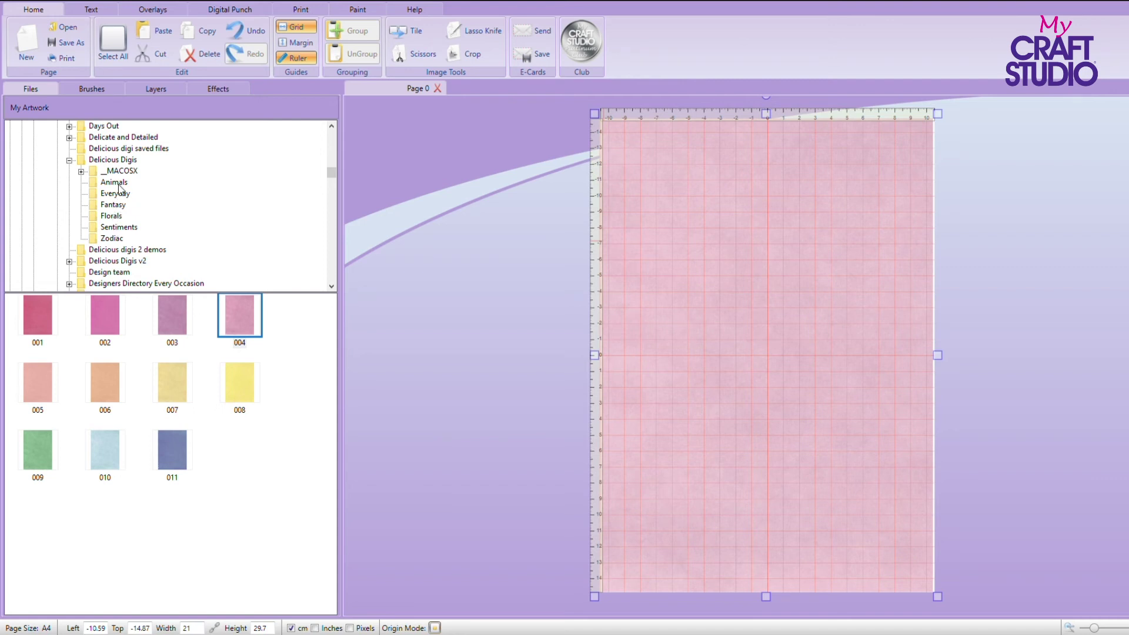
click(119, 218)
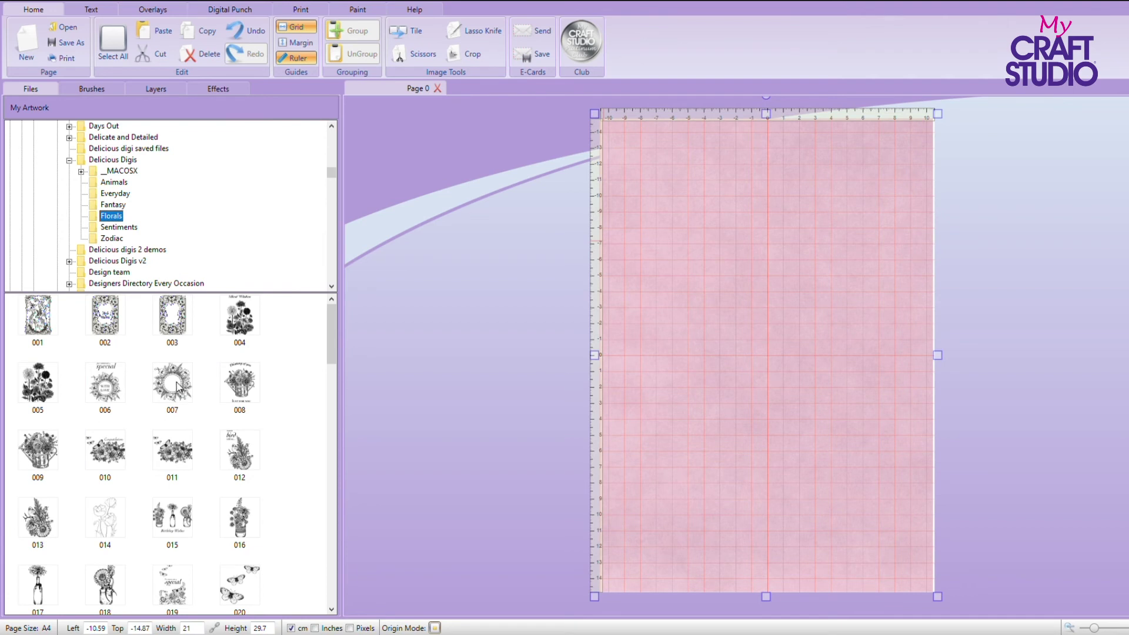
drag(178, 388, 745, 228)
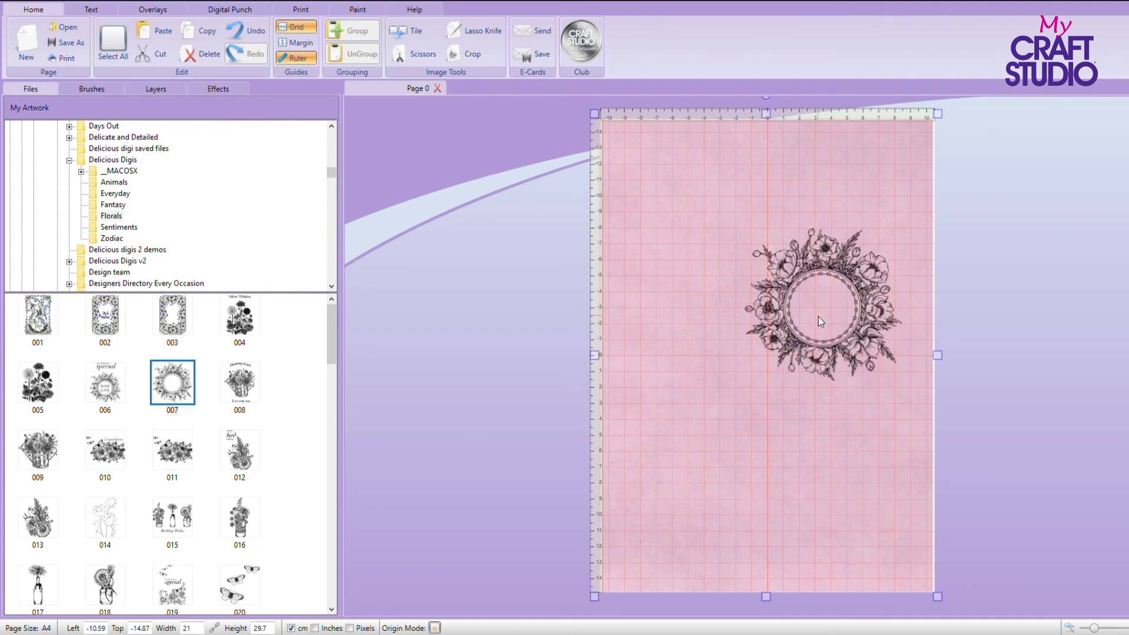
drag(817, 316, 758, 281)
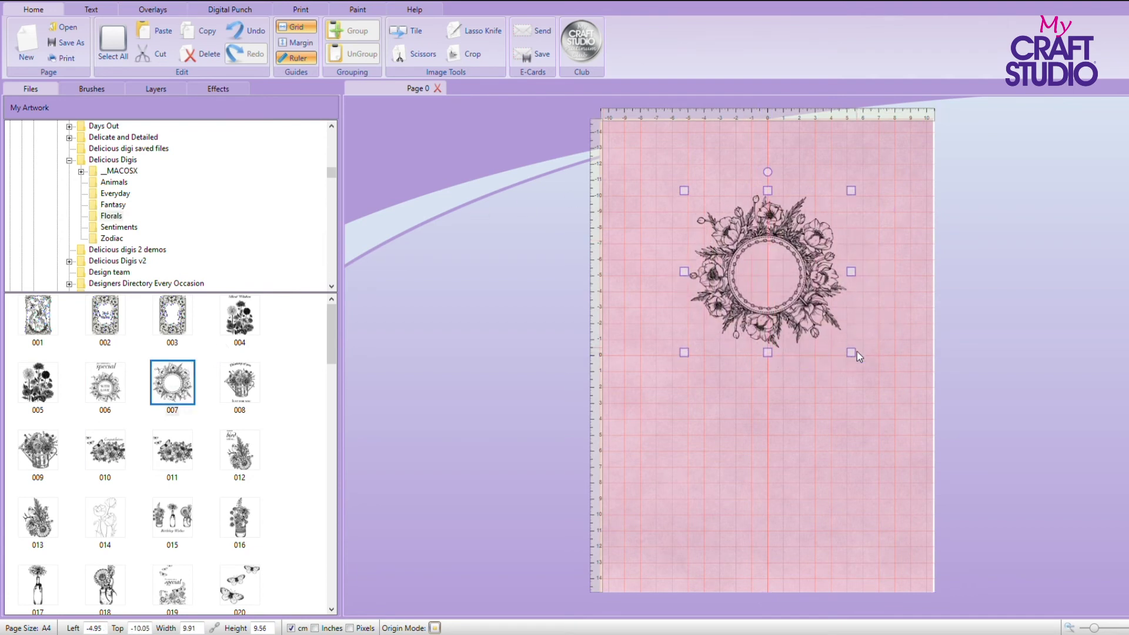
drag(851, 357, 972, 470)
drag(867, 387, 800, 329)
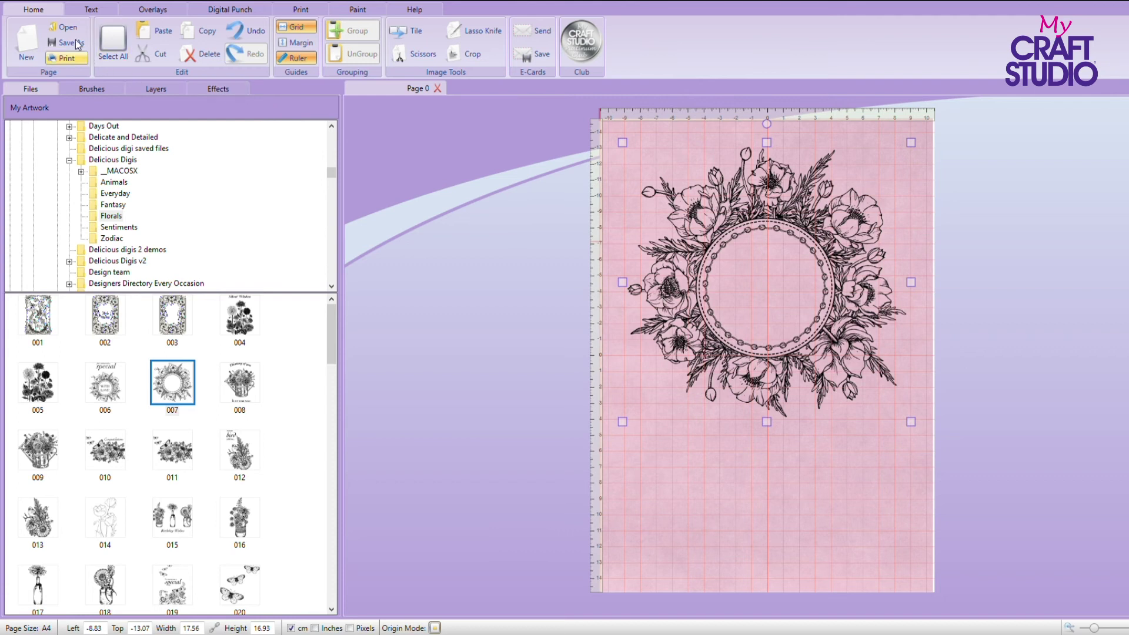
Add a text box inside the wreath reading 'Happy Birthday' with the first name on a second line
click(83, 11)
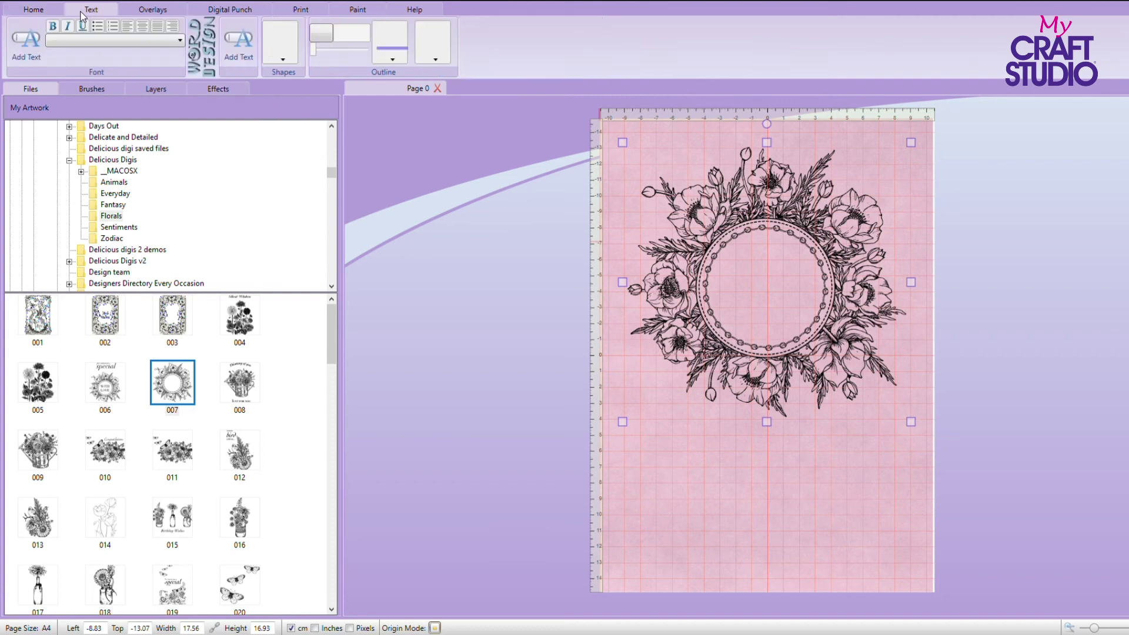
click(32, 46)
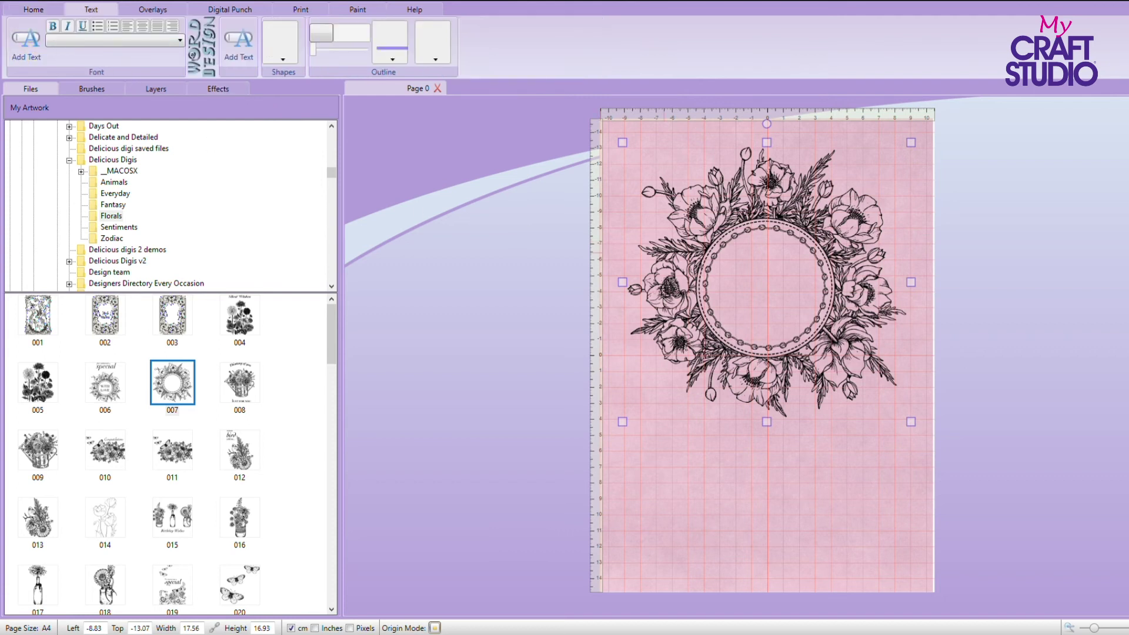
click(725, 269)
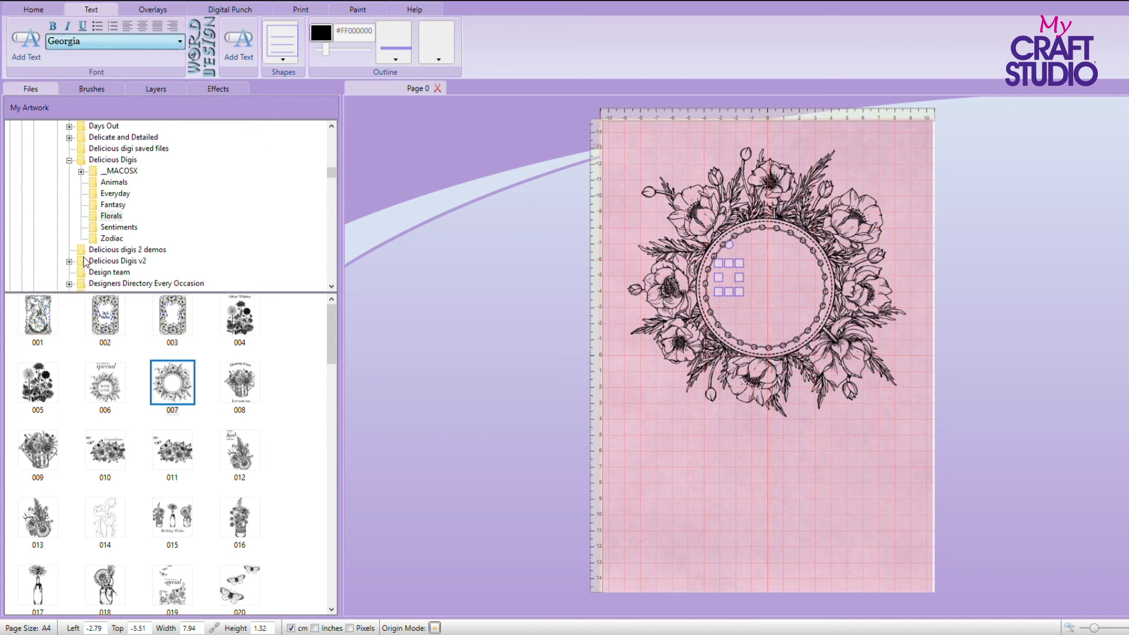
click(725, 276)
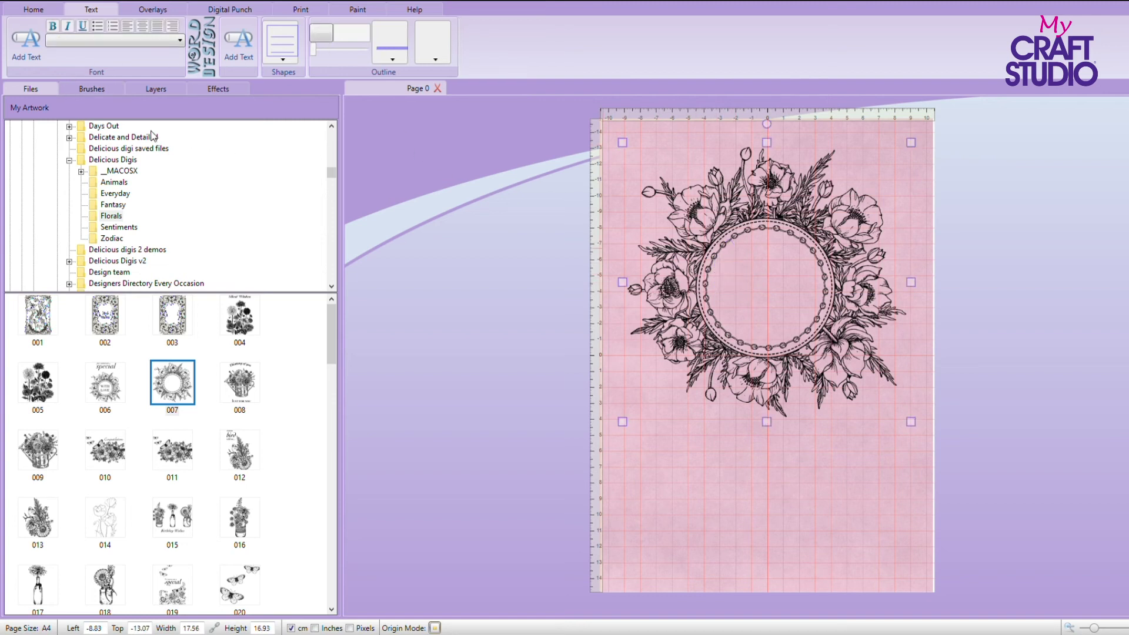
click(732, 274)
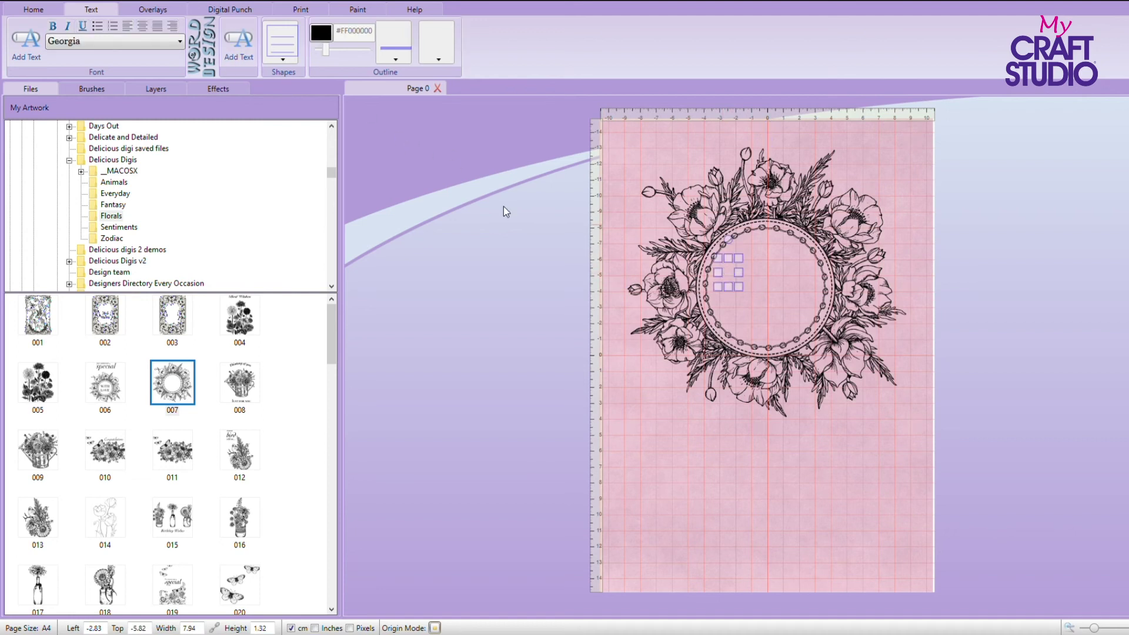
text(H)
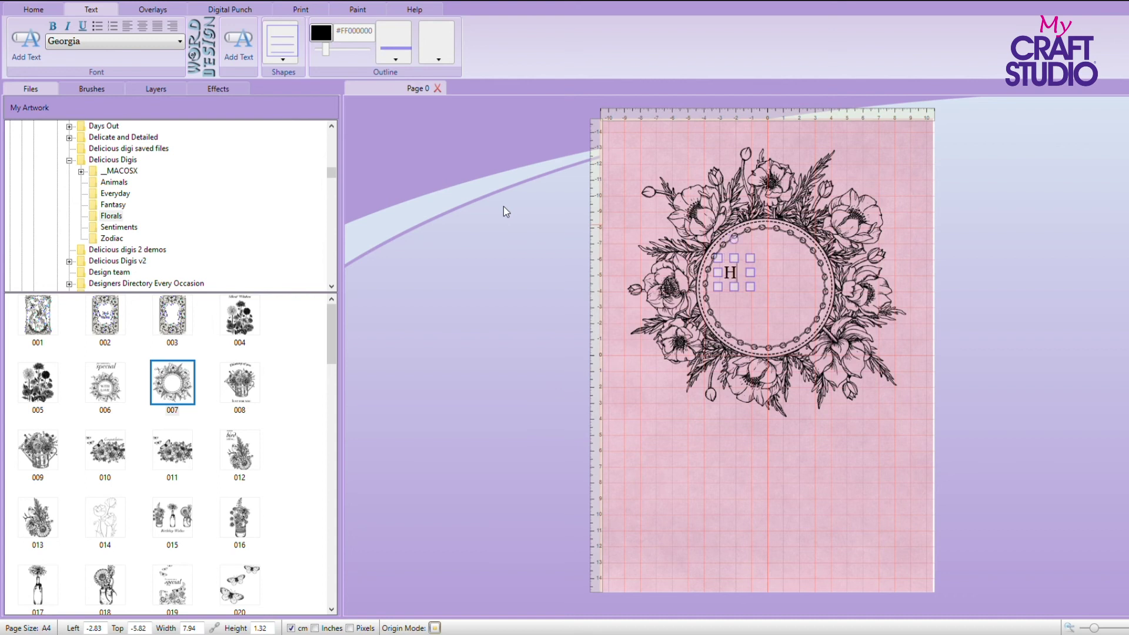
text(appy B)
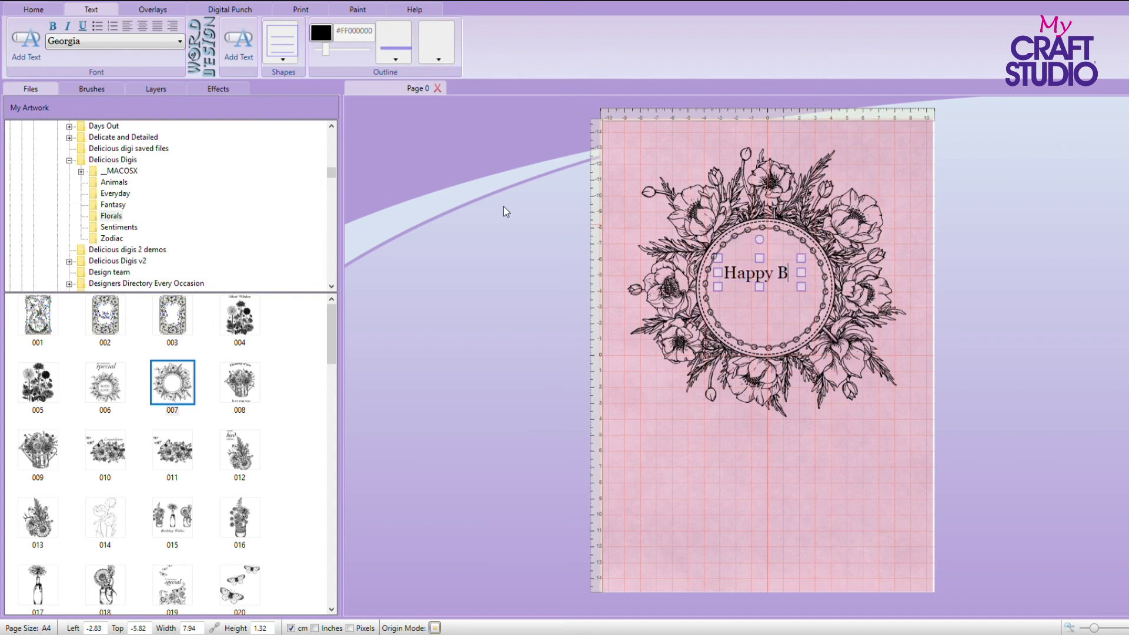
text(irthday)
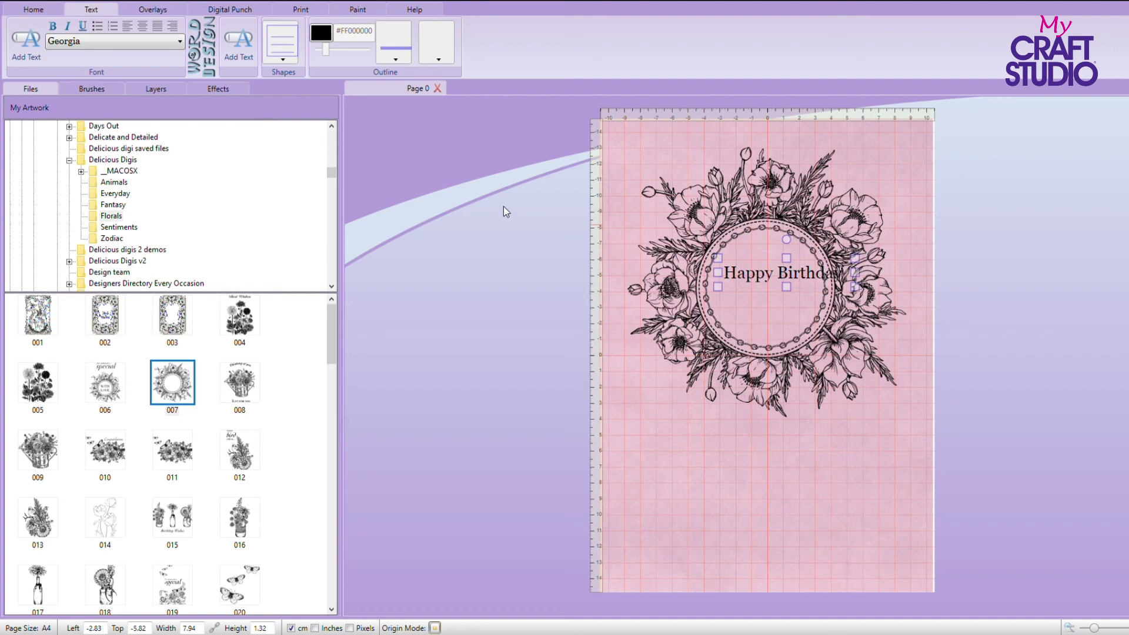
key(Return)
text(Emma)
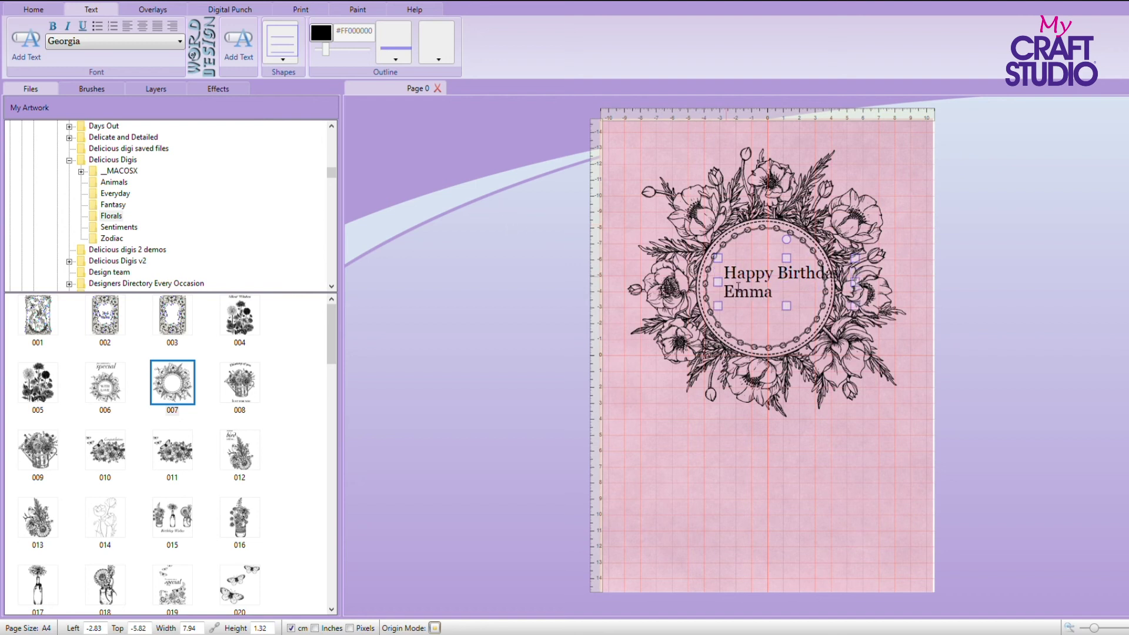
Format the whole greeting as centre-aligned, bold Ink Free text
drag(862, 314, 816, 294)
key(Left)
key(Left)
key(Left)
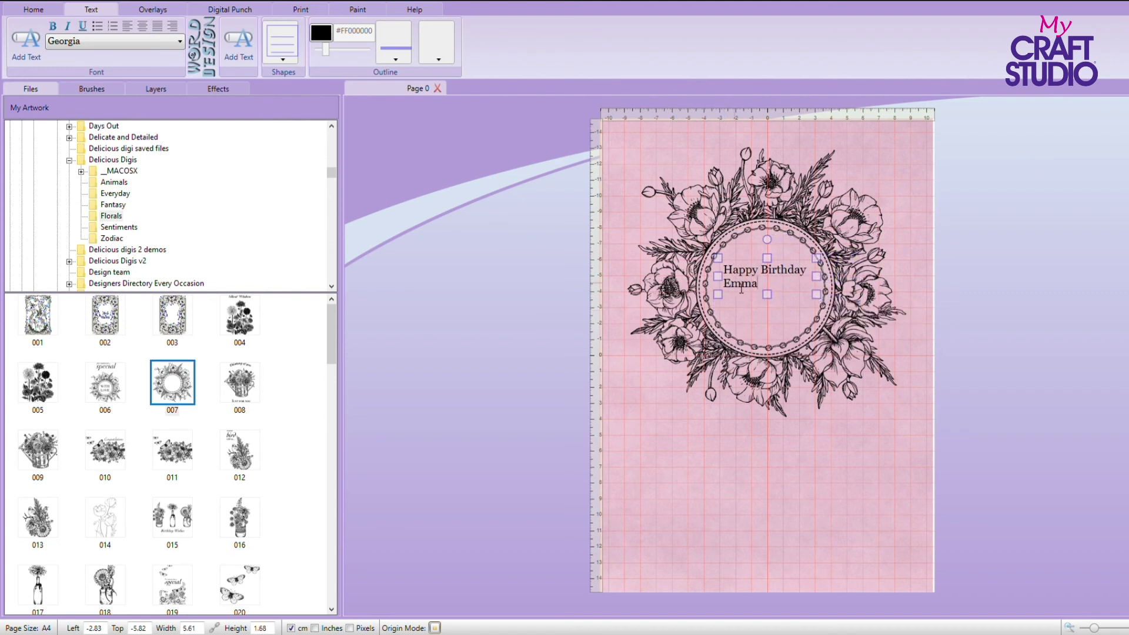
key(Up)
key(shift+Left)
key(ctrl+a)
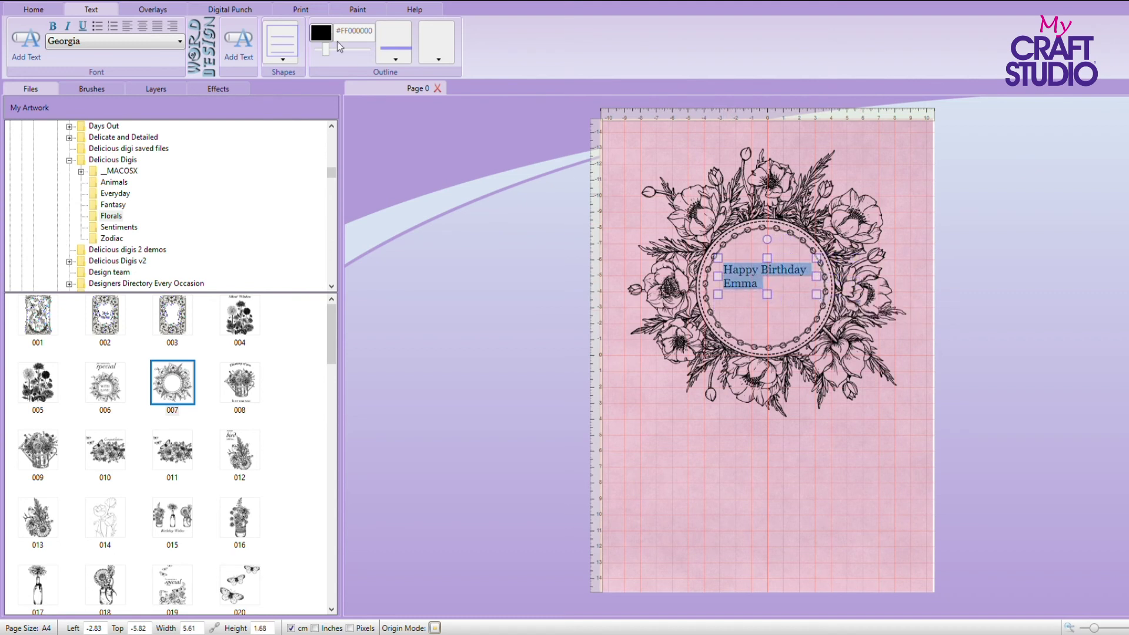
click(143, 28)
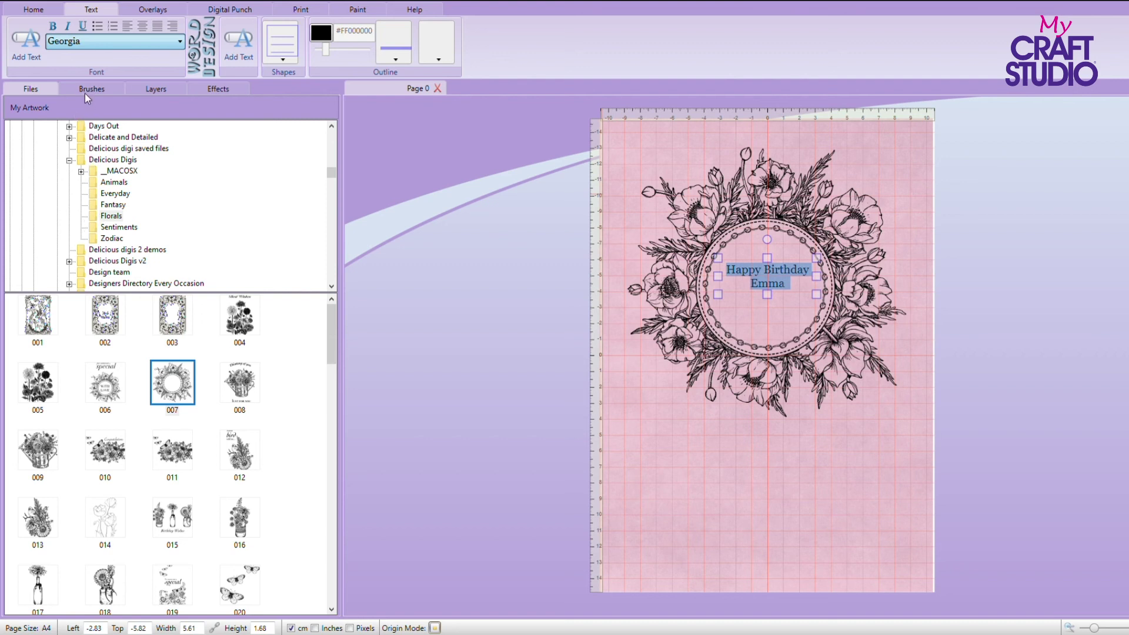
key(Down)
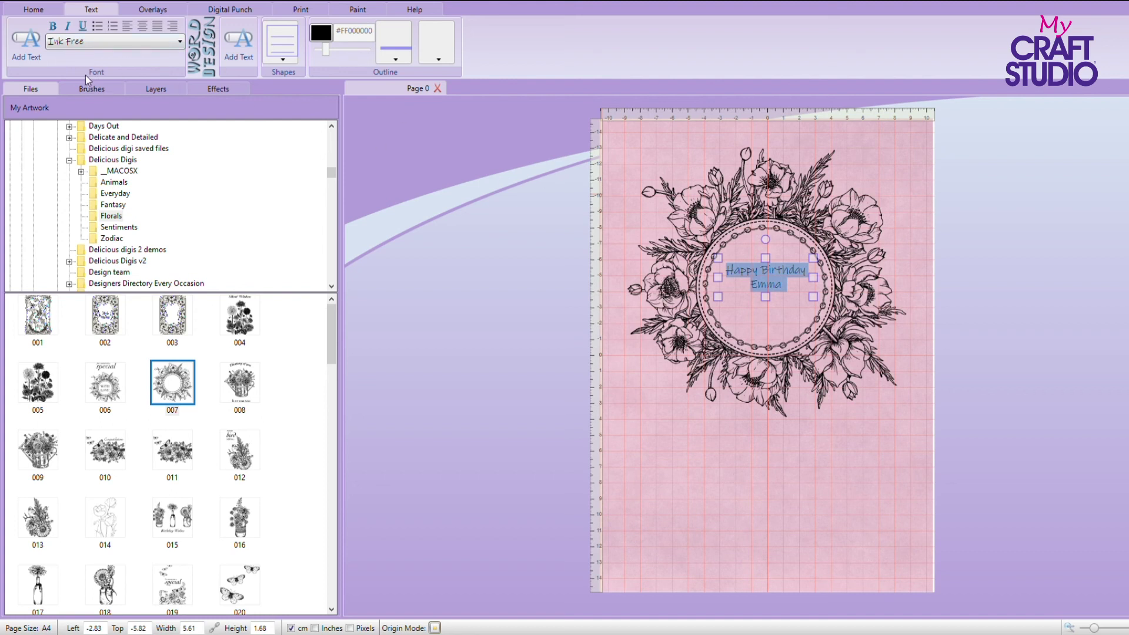
click(53, 27)
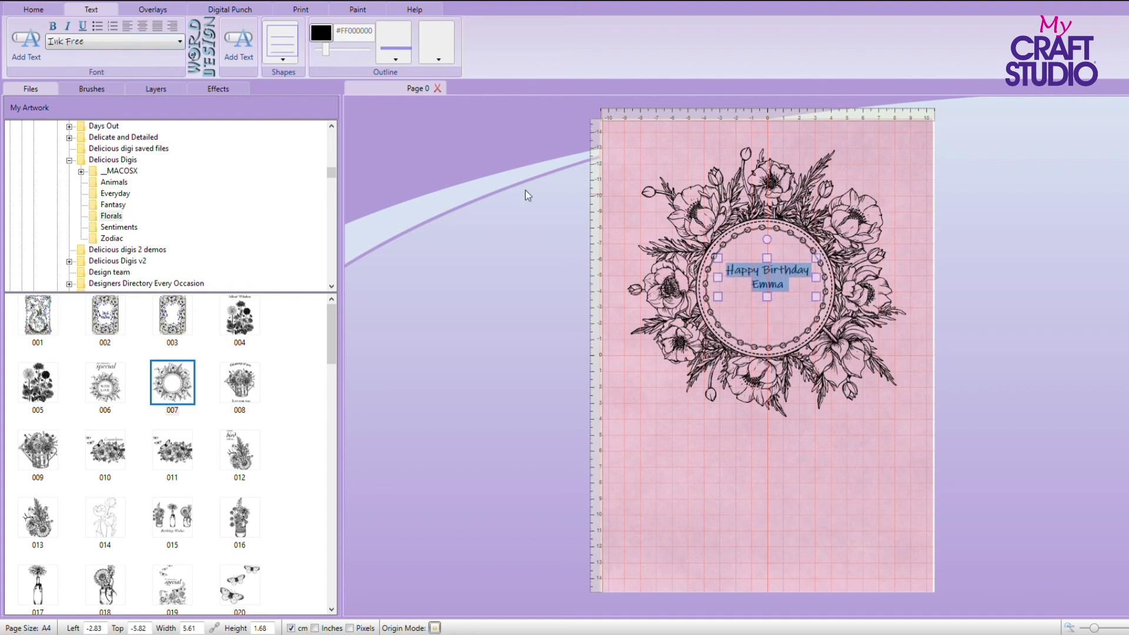
Move the greeting to the centre of the wreath, sized about 7.13 × 3.28 cm
click(772, 282)
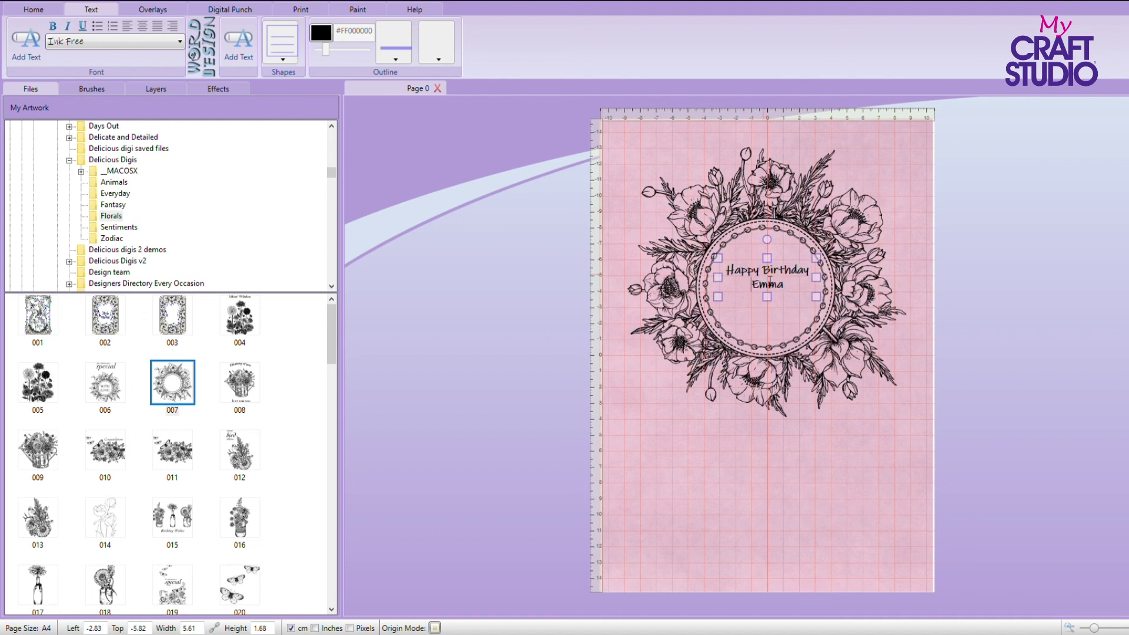
click(761, 274)
drag(762, 270, 839, 333)
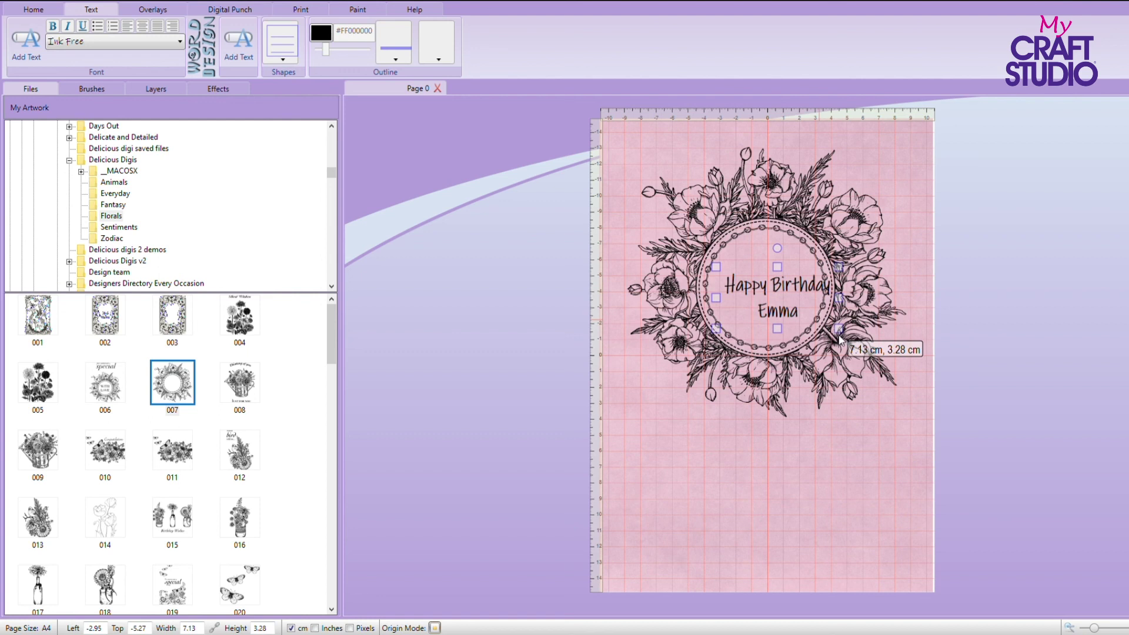
drag(767, 293, 753, 285)
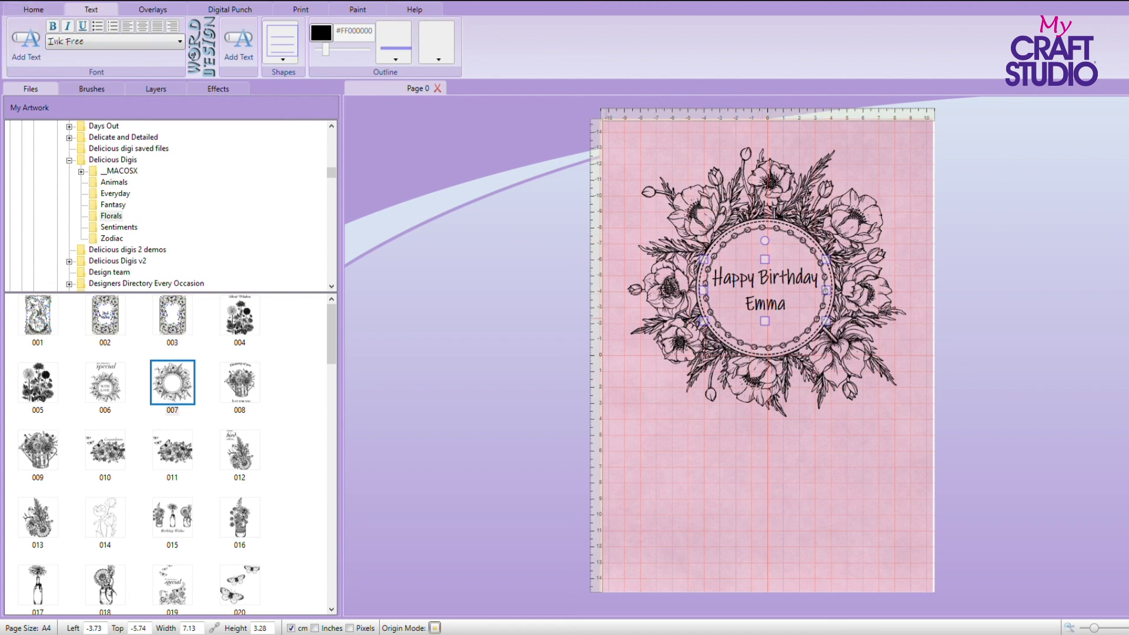
click(33, 13)
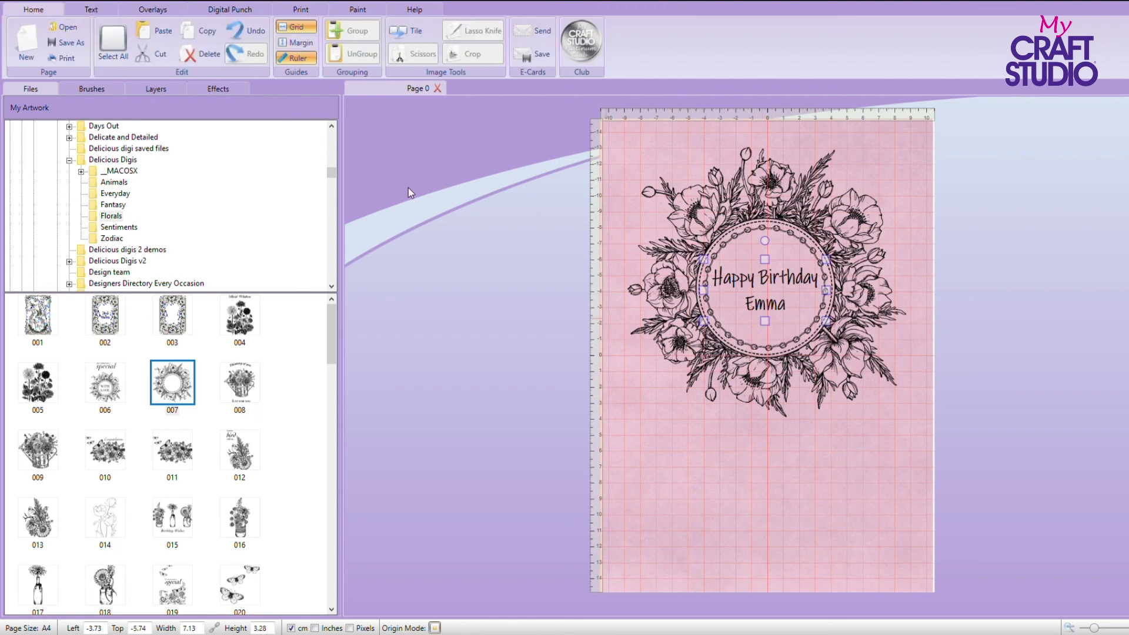
Select the pink backing, wreath and greeting, and group them, keeping the 21 × 29.7 cm size
click(148, 89)
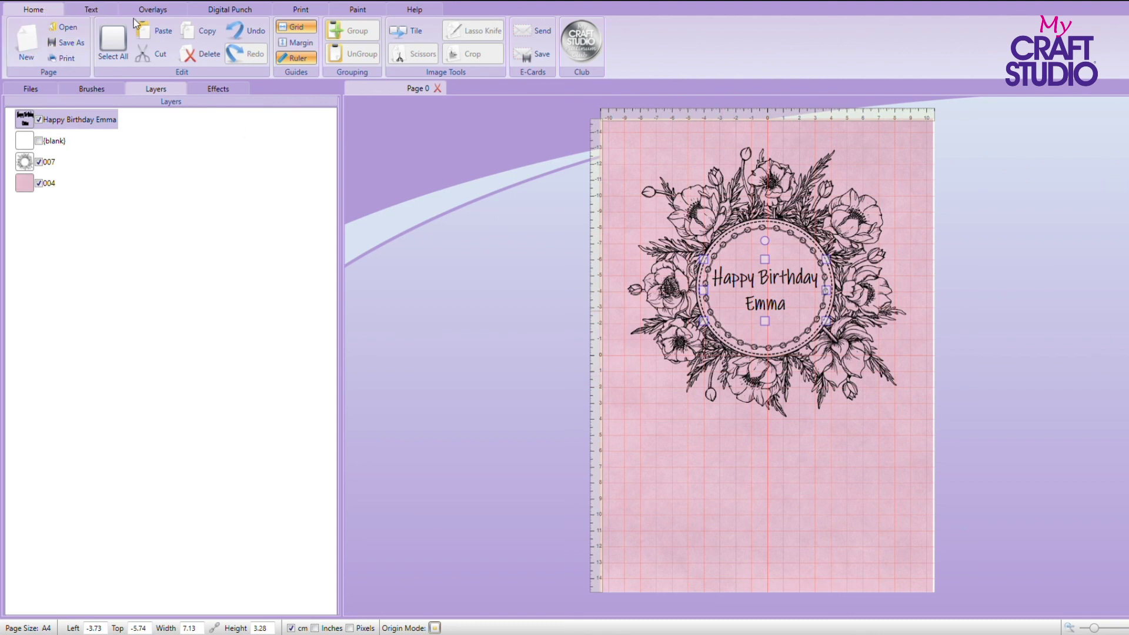
click(114, 48)
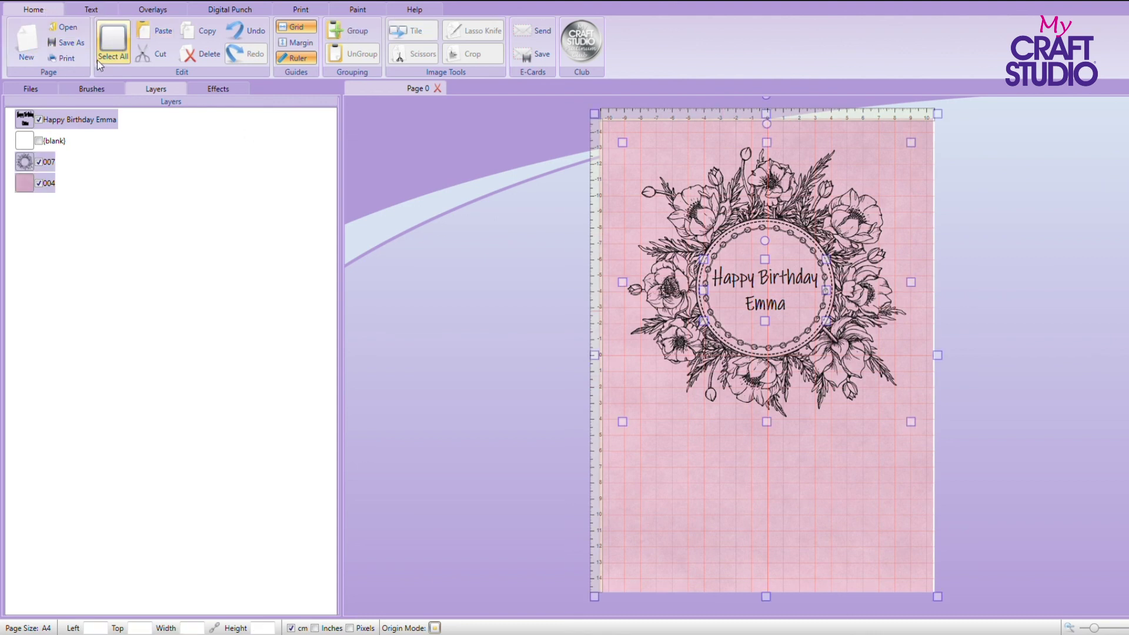
click(41, 88)
click(355, 30)
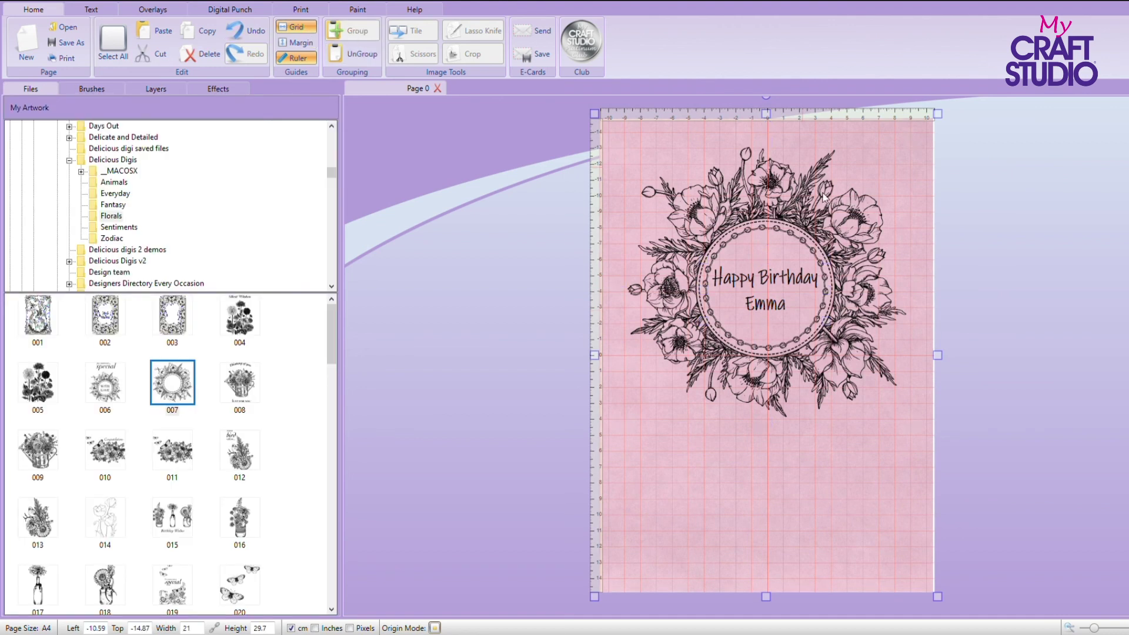
mouse_move(828, 233)
mouse_down()
mouse_move(825, 221)
mouse_move(826, 231)
mouse_up()
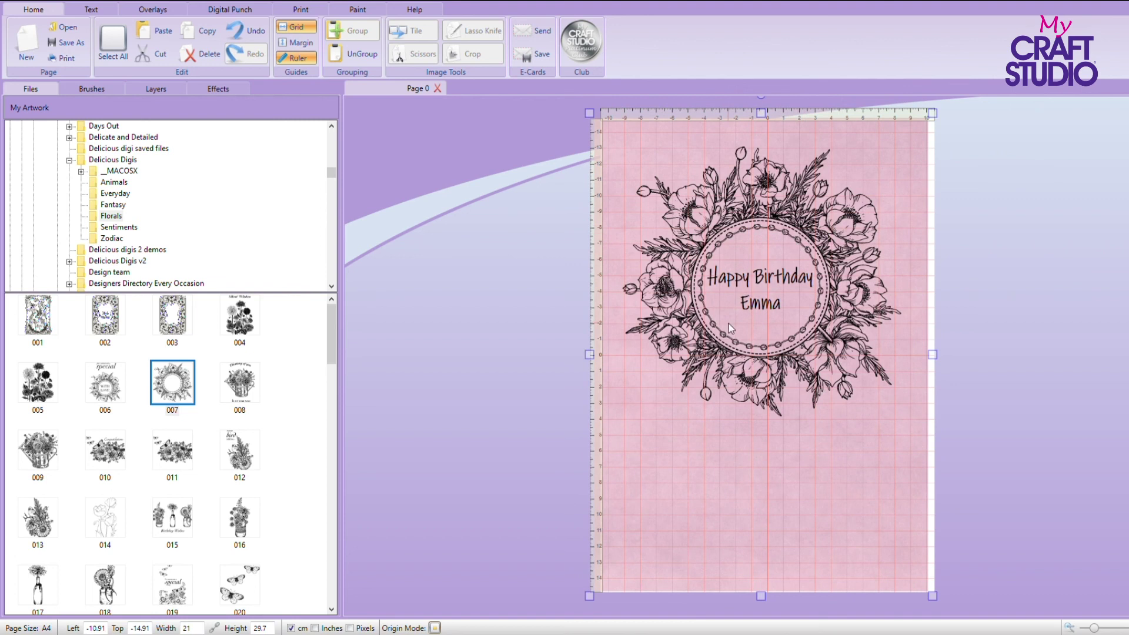